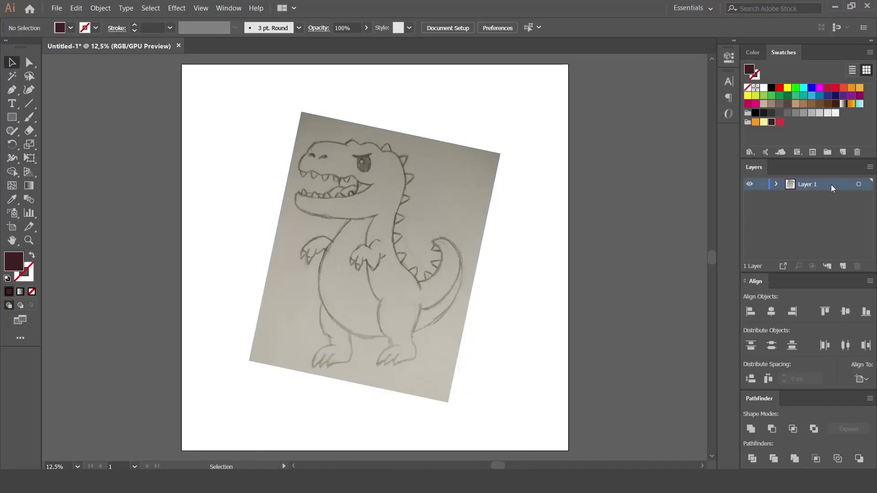
Rename the photo layer to 'sketch' and make it a dimmed template layer
double_click(831, 186)
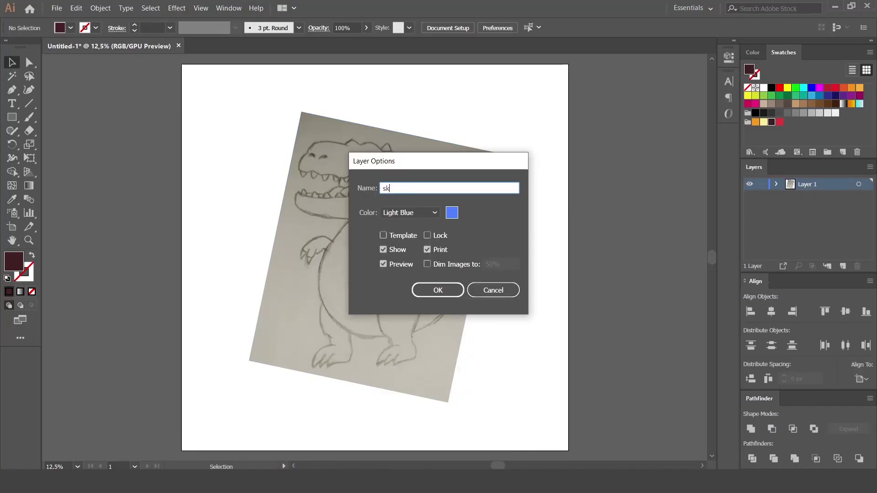
click(383, 235)
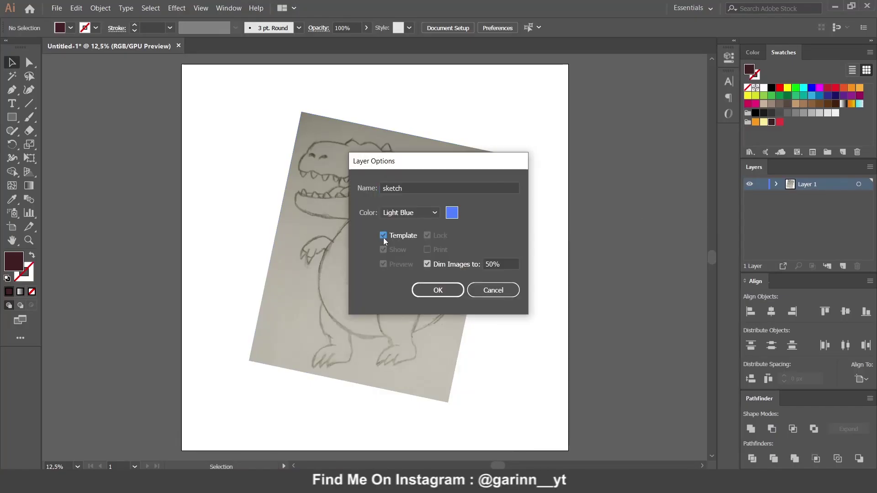
click(428, 295)
text(outline)
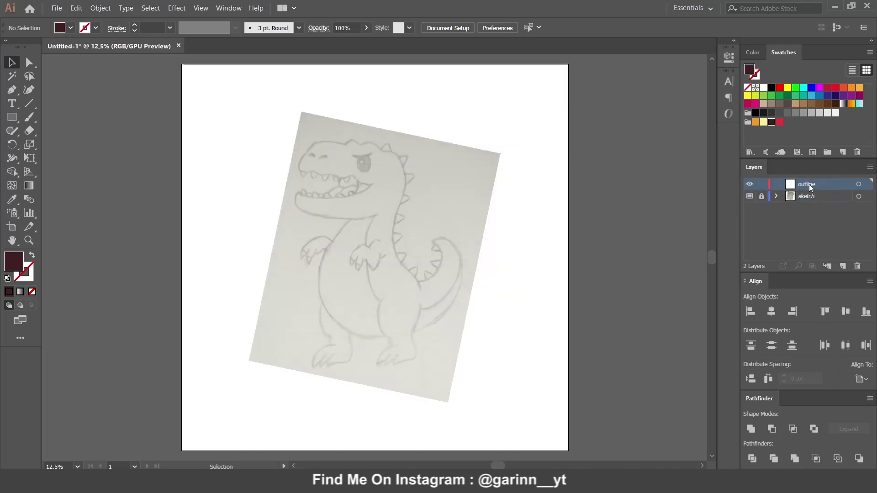
Set the Pen tool to a maroon, unfilled 30 pt stroke with round cap and join
click(12, 95)
click(29, 252)
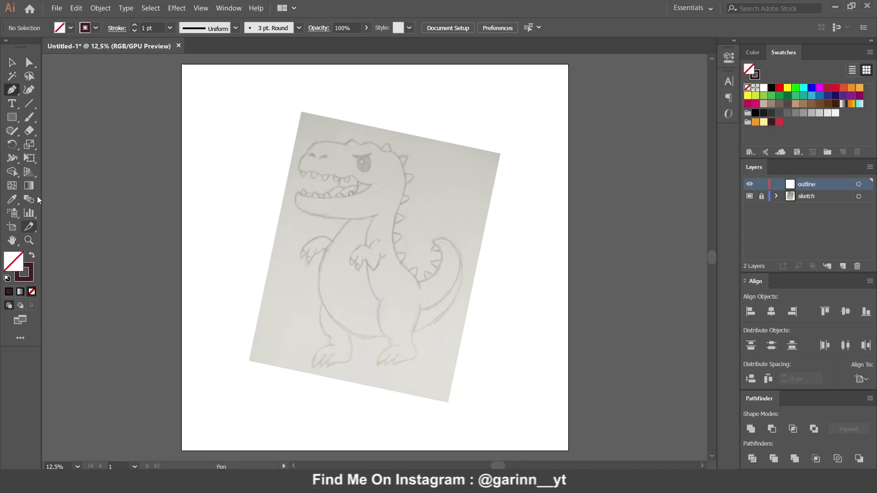
click(114, 29)
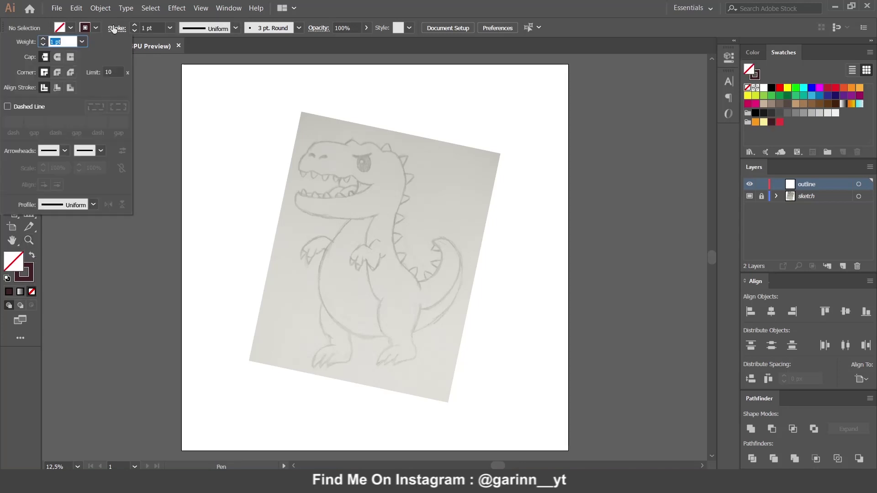
click(58, 56)
click(57, 72)
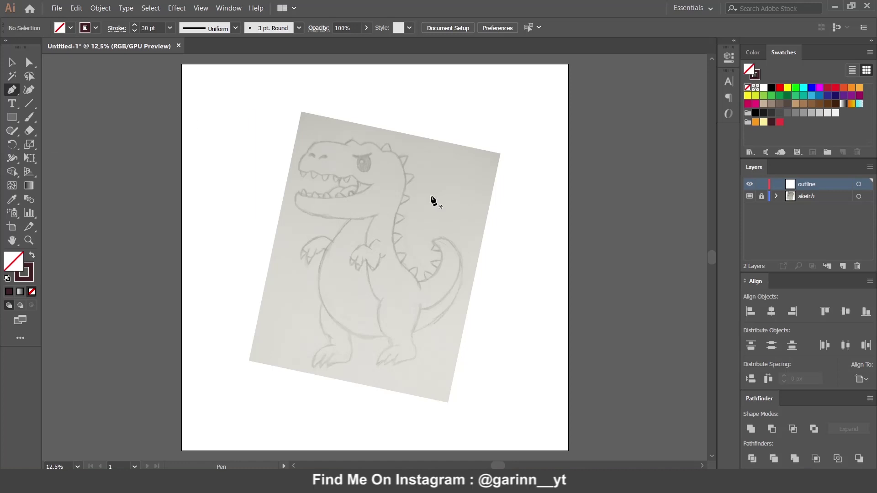
key(ctrl+plus)
Draw a V-shaped path from the chin down near the feet and up to the tail top
click(342, 206)
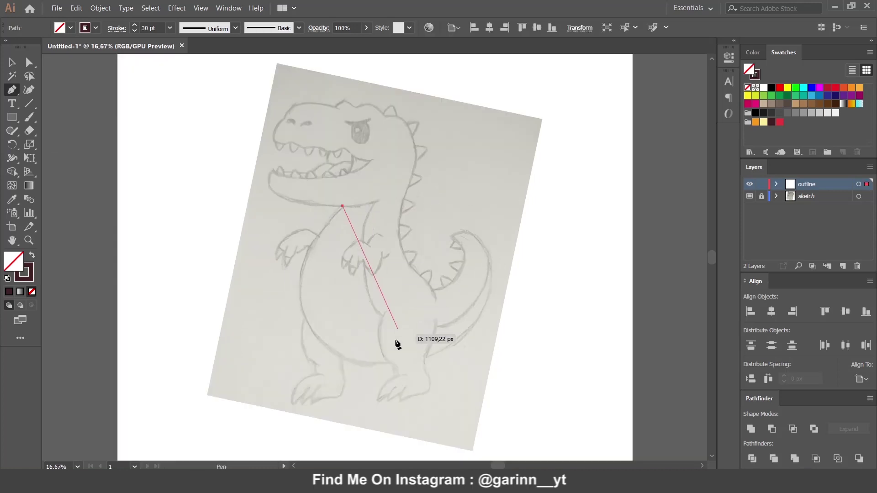
click(391, 363)
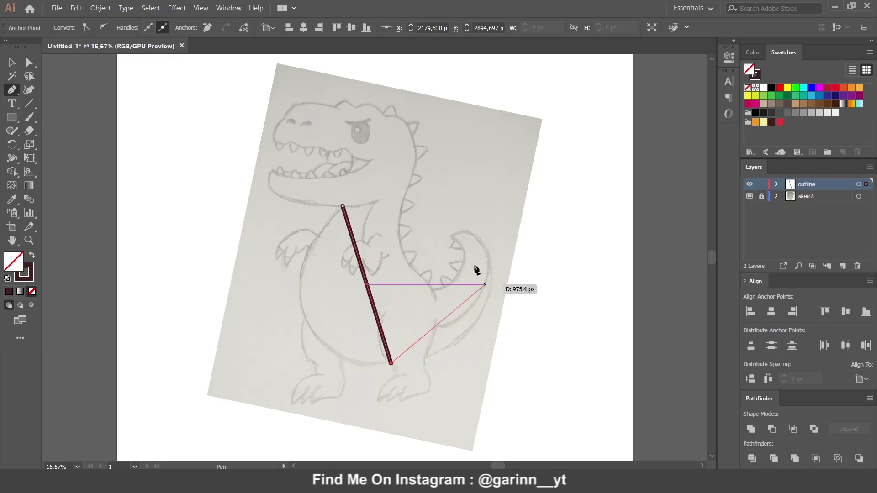
click(452, 234)
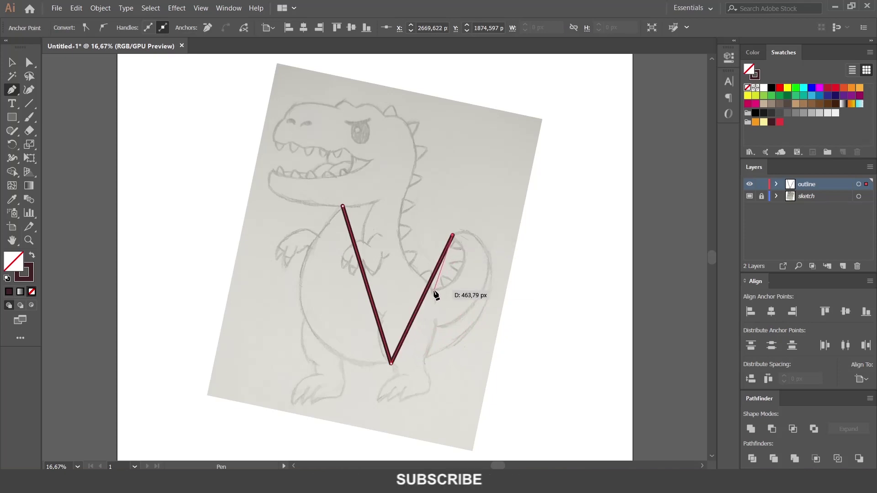
ctrl+click(445, 321)
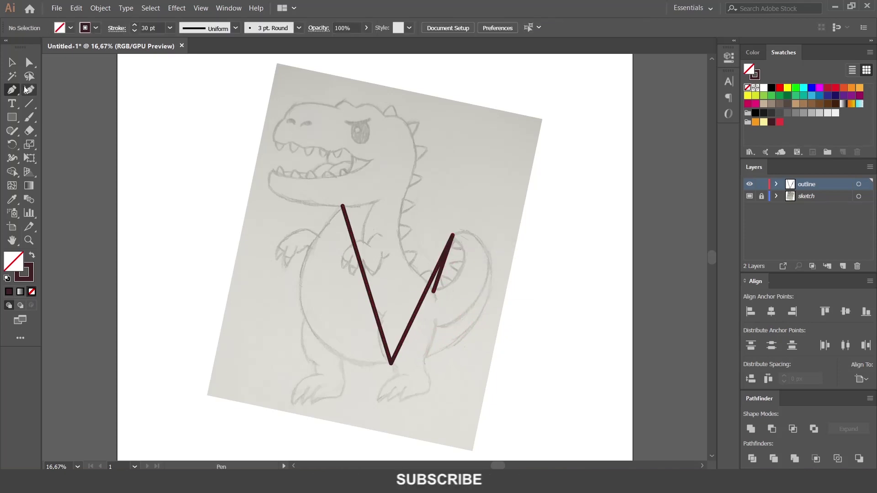
Bend the V into the curved belly and a hooked, rounded tail tip
drag(361, 264, 315, 342)
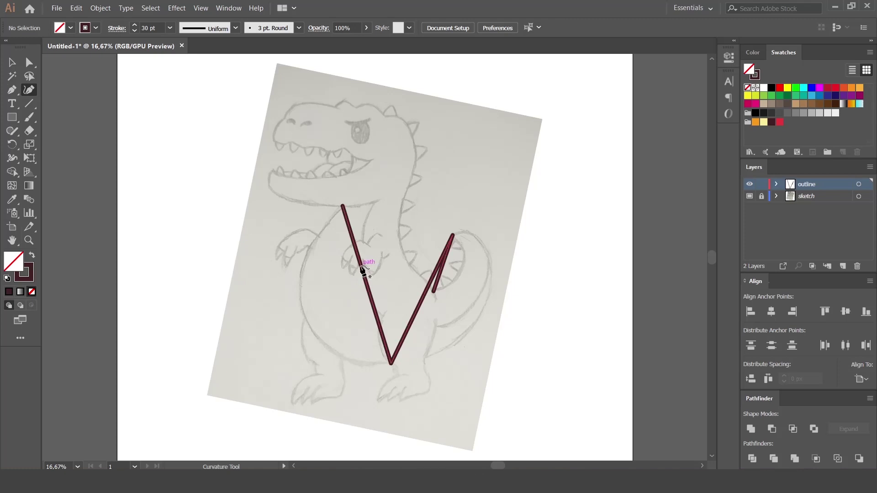
click(316, 342)
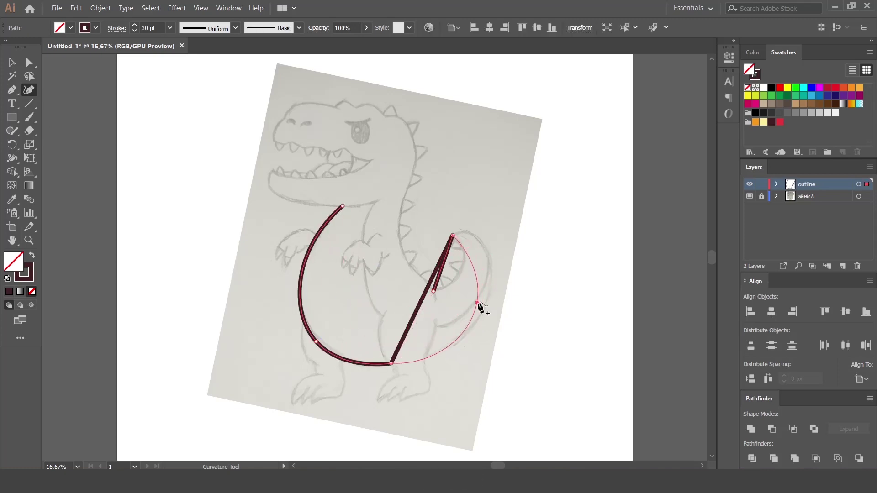
click(476, 303)
click(477, 238)
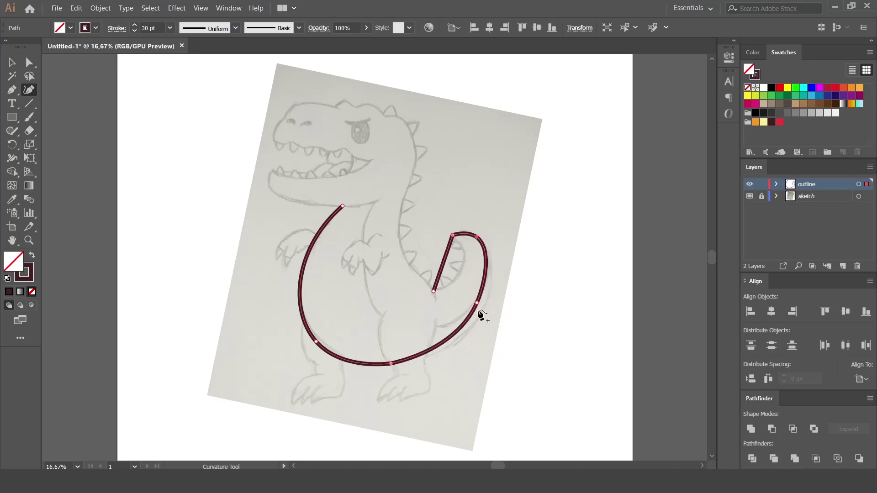
click(482, 310)
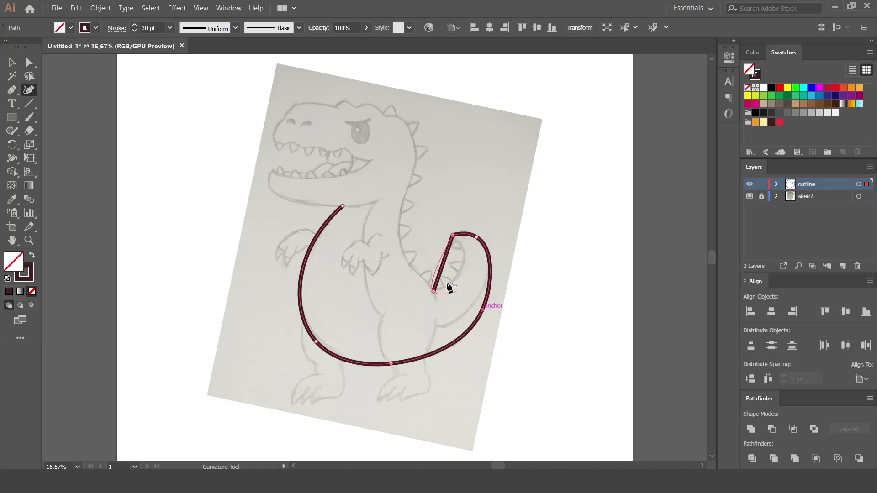
click(459, 276)
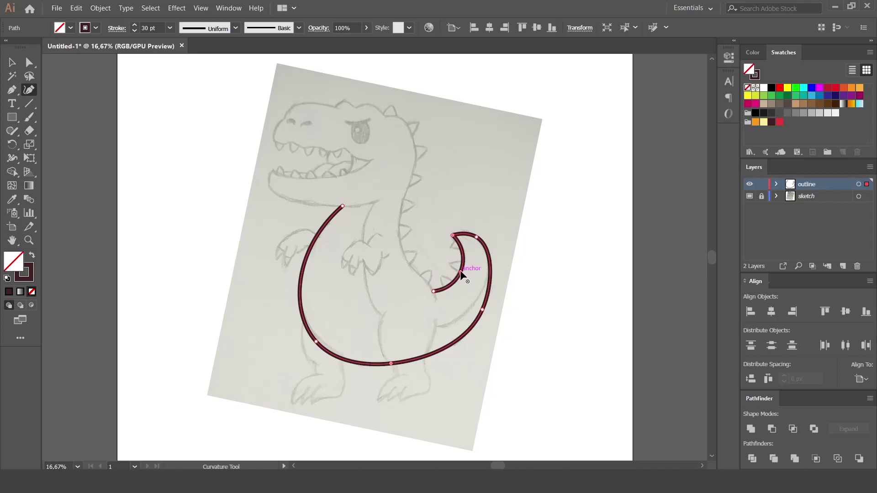
ctrl+click(458, 316)
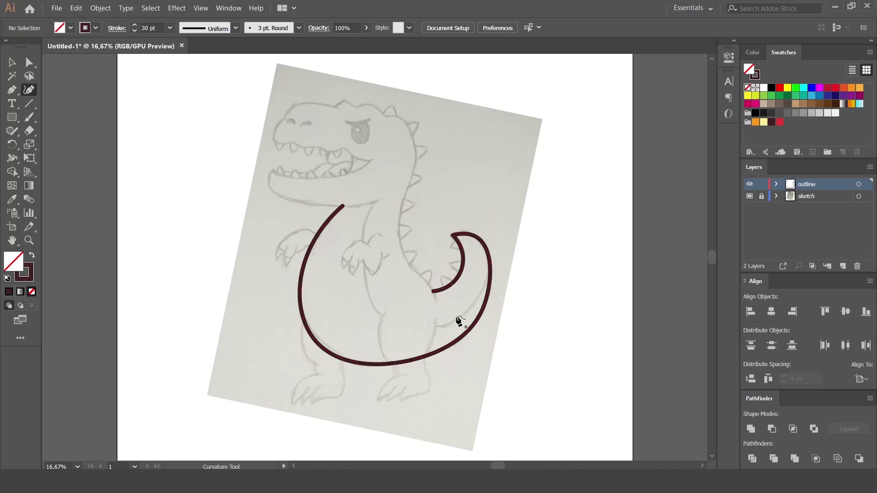
key(ctrl+plus)
key(ctrl+plus)
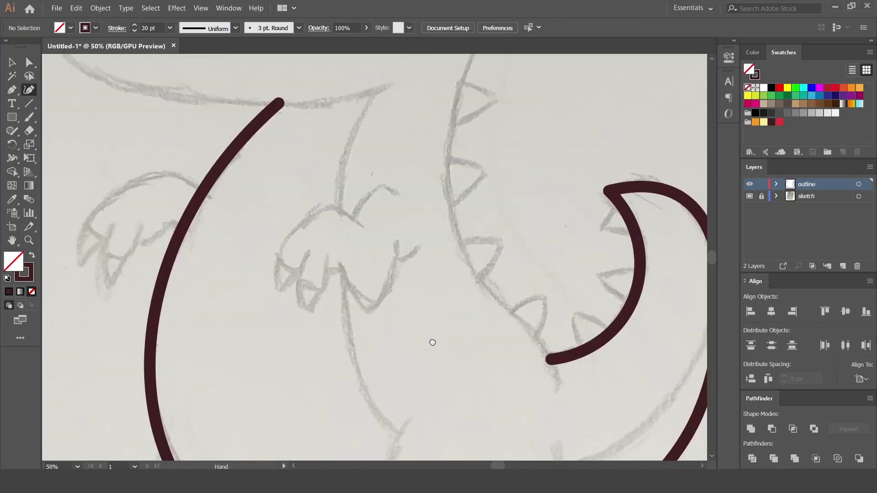
Draw a leg line from the hip inside the belly down to the foot, curved to the sketch
drag(433, 343, 425, 96)
click(395, 157)
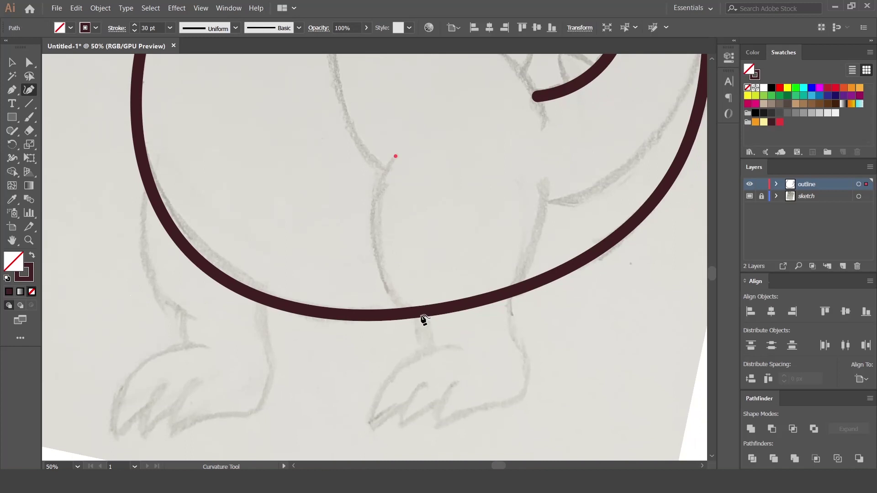
click(432, 328)
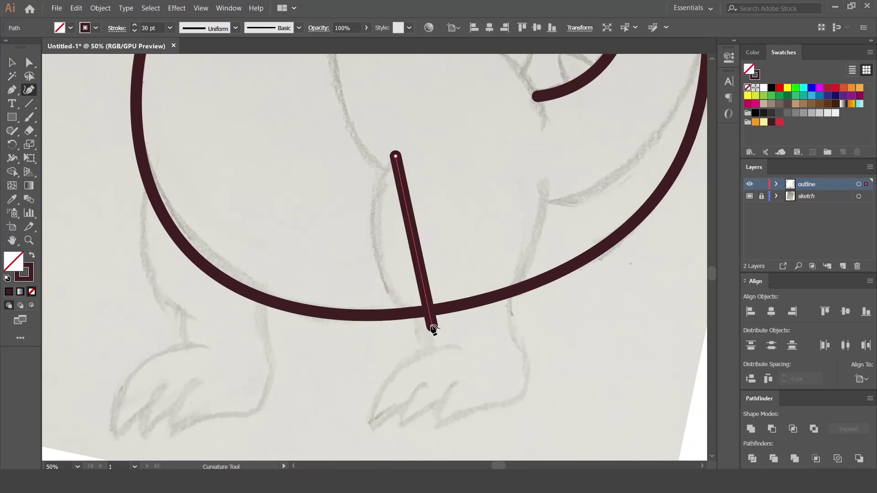
key(ctrl+z)
key(ctrl+z)
key(p)
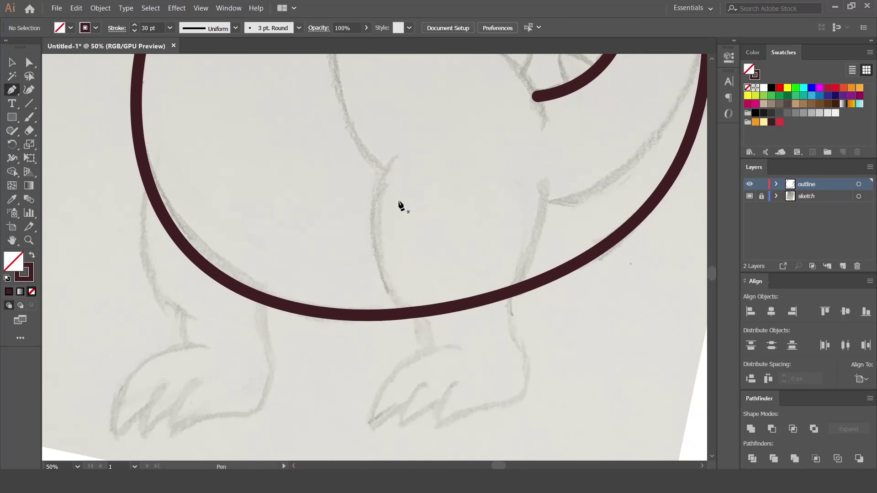
click(395, 155)
click(425, 325)
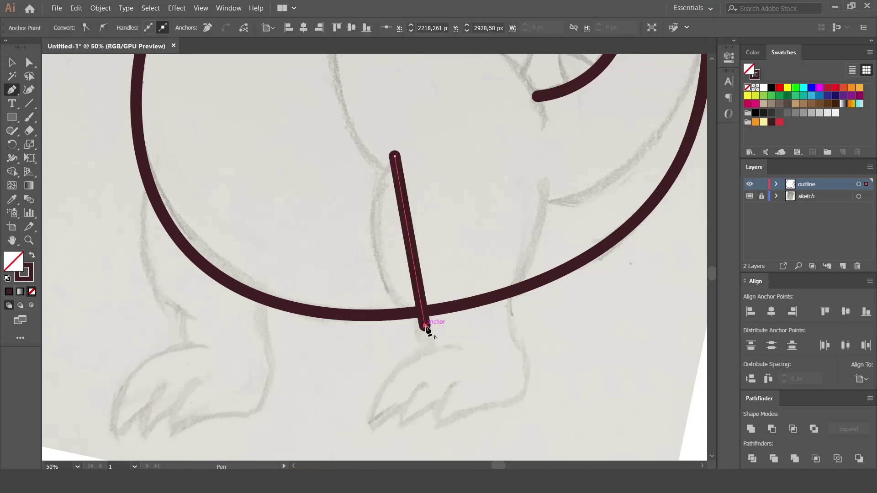
key(shift+grave)
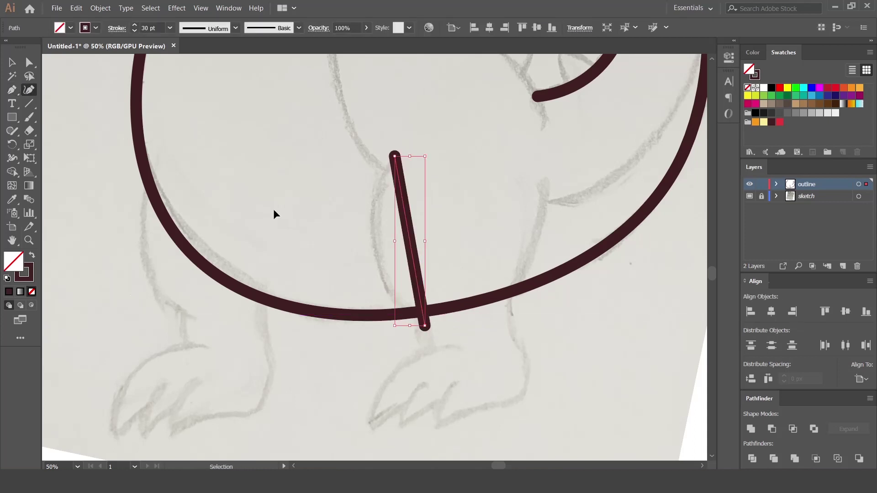
click(379, 263)
Extend the leg down into the foot and draw the first curved, hooked claw toe
key(p)
click(419, 322)
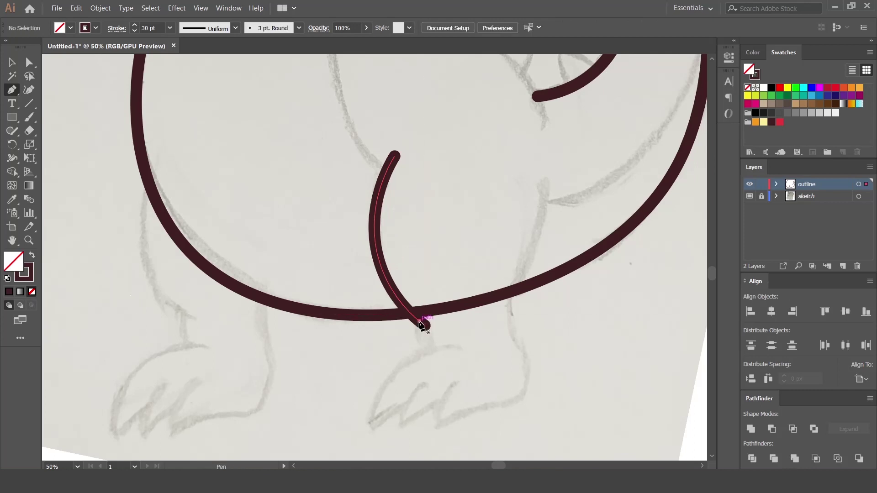
click(428, 350)
click(34, 92)
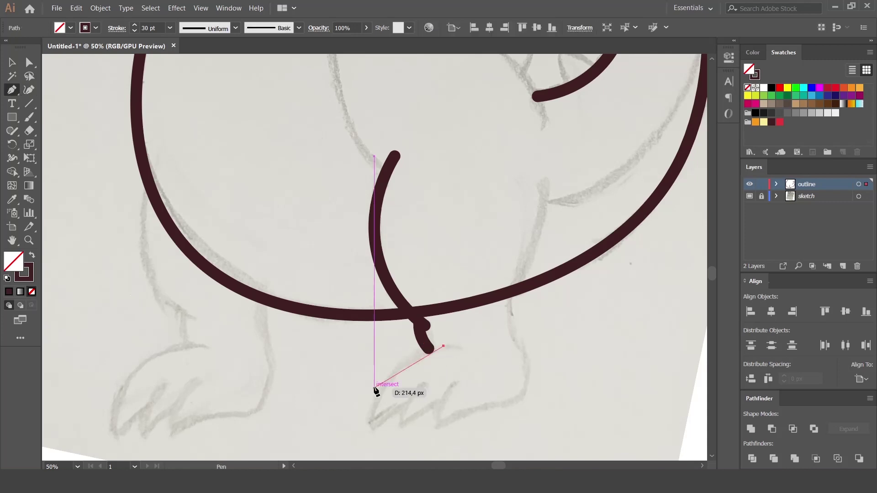
scroll(365, 320, down, 3)
click(354, 315)
click(388, 294)
key(Escape)
click(380, 272)
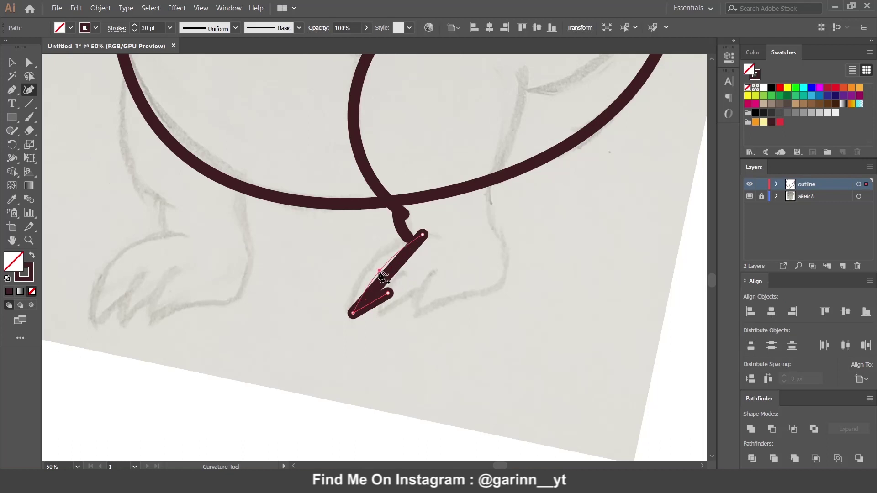
click(373, 267)
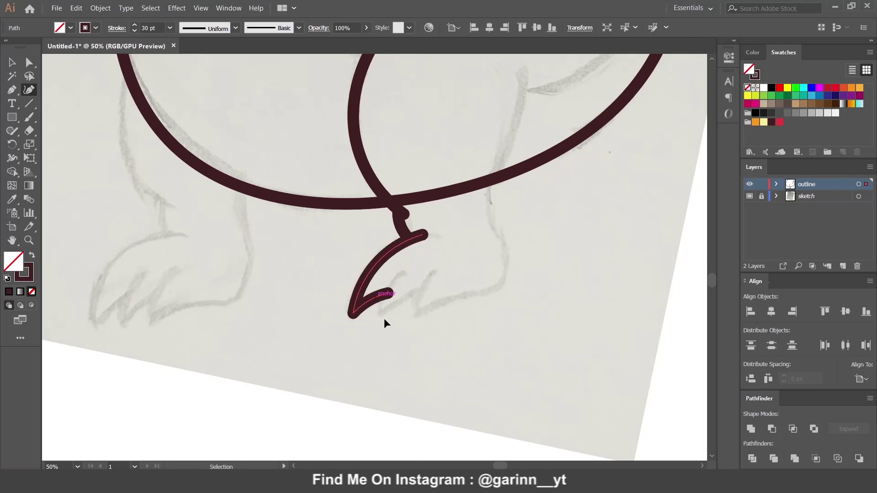
key(Escape)
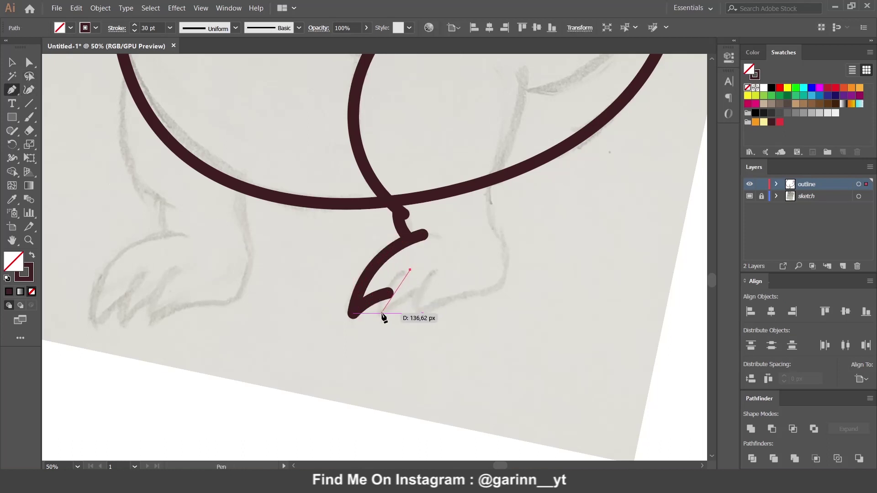
Draw a zigzag line for the next claw toe and deselect it
click(379, 316)
click(410, 270)
click(419, 296)
key(Escape)
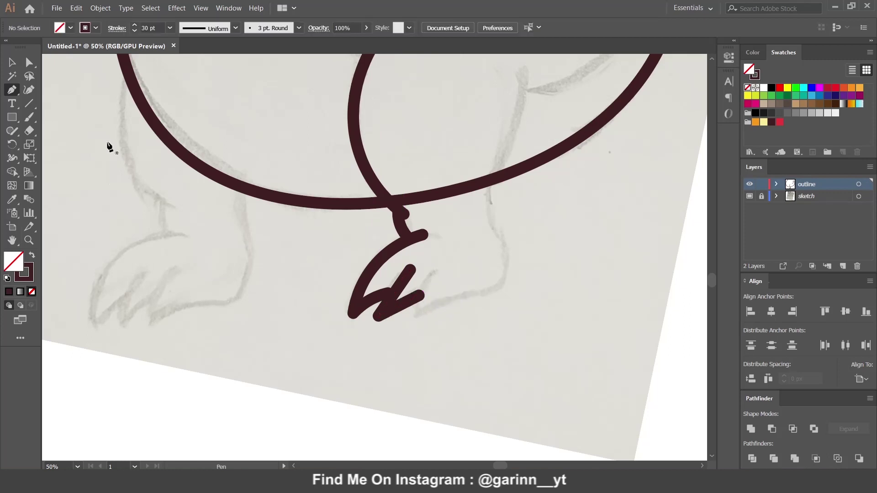
click(396, 294)
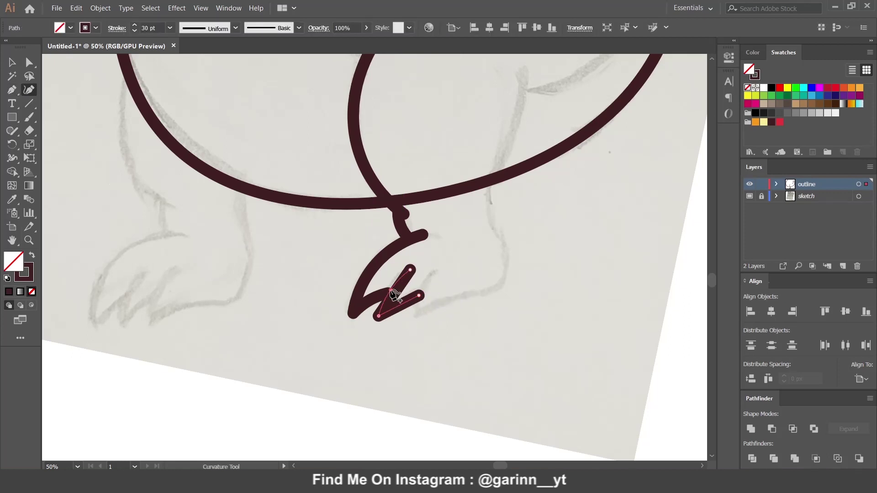
ctrl+click(415, 347)
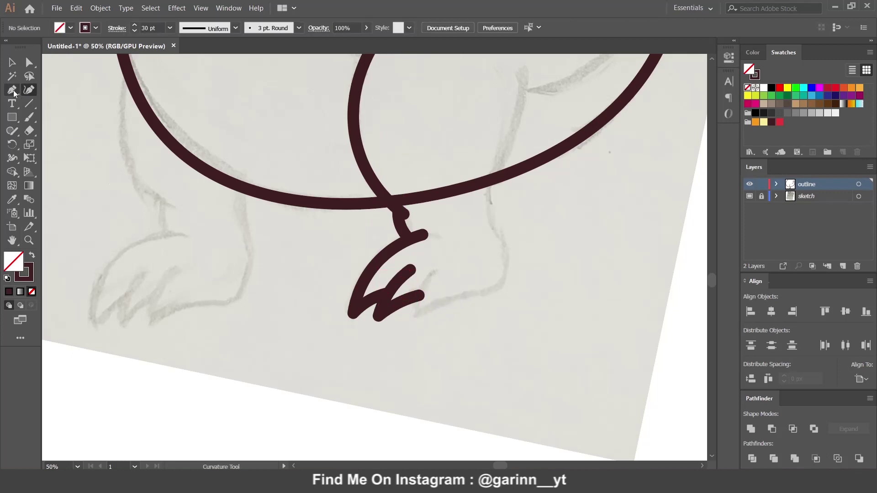
Draw a line from the toe's end along the sole and heel, up the back of the leg into the belly
click(440, 269)
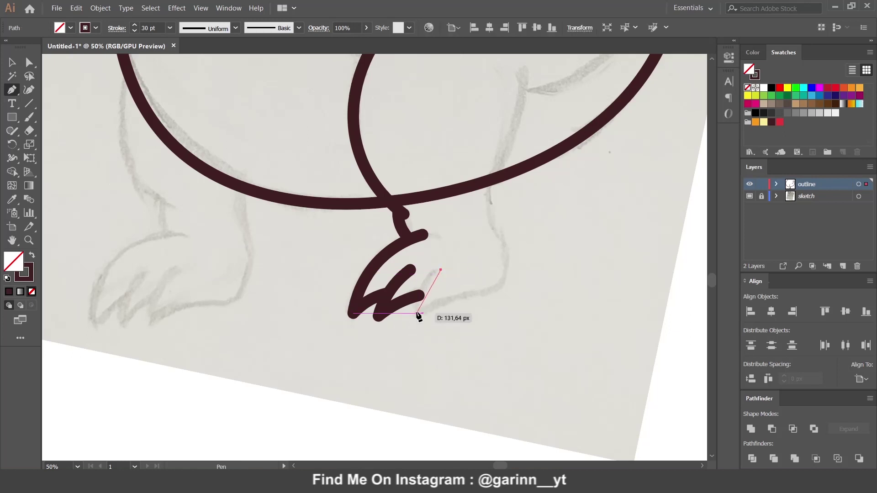
click(416, 314)
click(500, 289)
click(505, 239)
scroll(497, 205, up, 5)
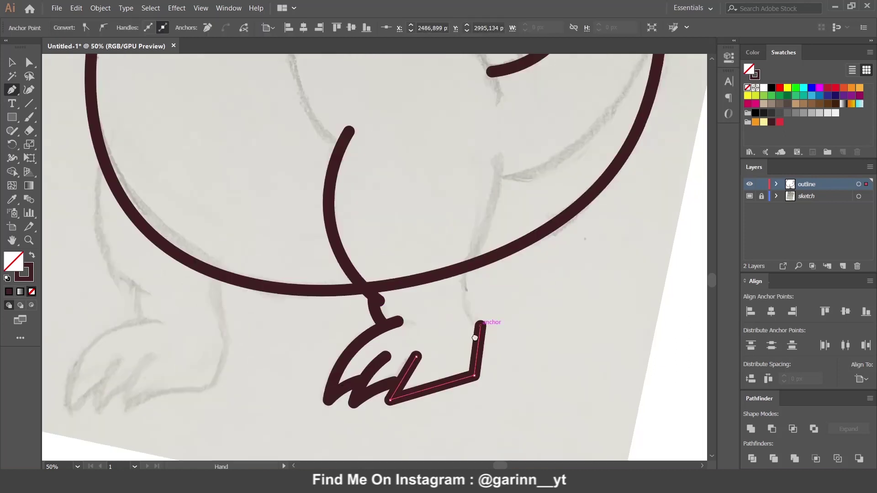
scroll(491, 174, up, 1)
click(490, 172)
ctrl+click(358, 227)
Add points on the sole and lower leg and bend the upper leg line into a curve
click(386, 389)
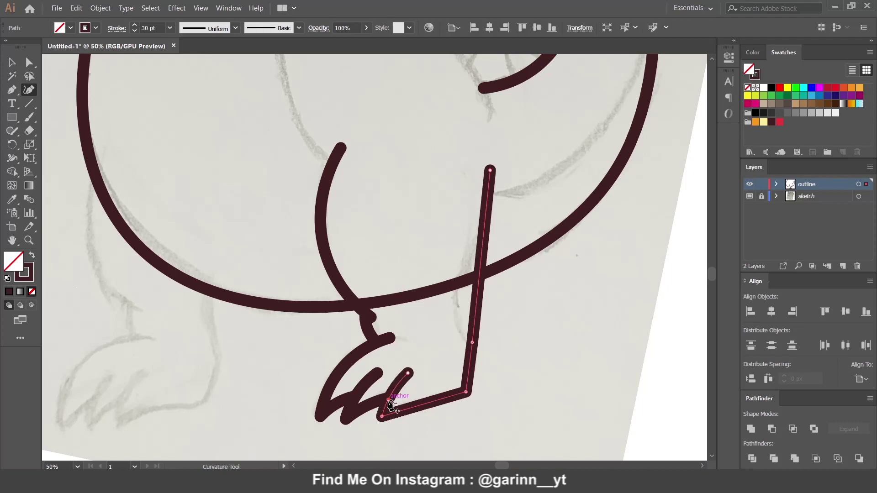
click(423, 402)
click(471, 369)
drag(475, 311, 455, 320)
ctrl+click(500, 325)
ctrl+click(473, 376)
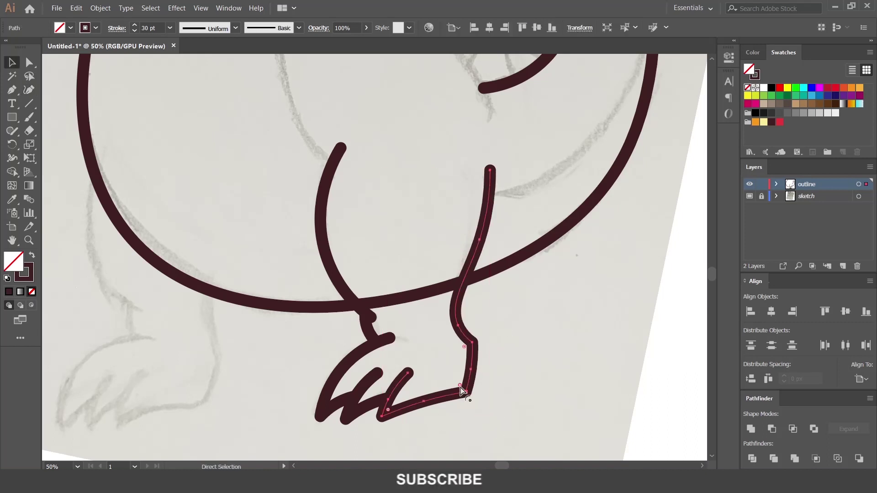
ctrl+click(520, 388)
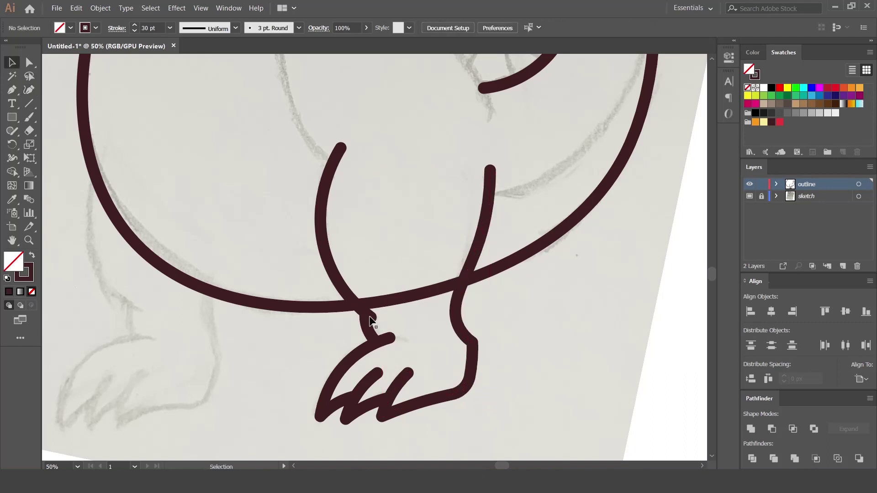
Trim the belly segment between the legs with Shape Builder and reshape the middle toe
key(ctrl+a)
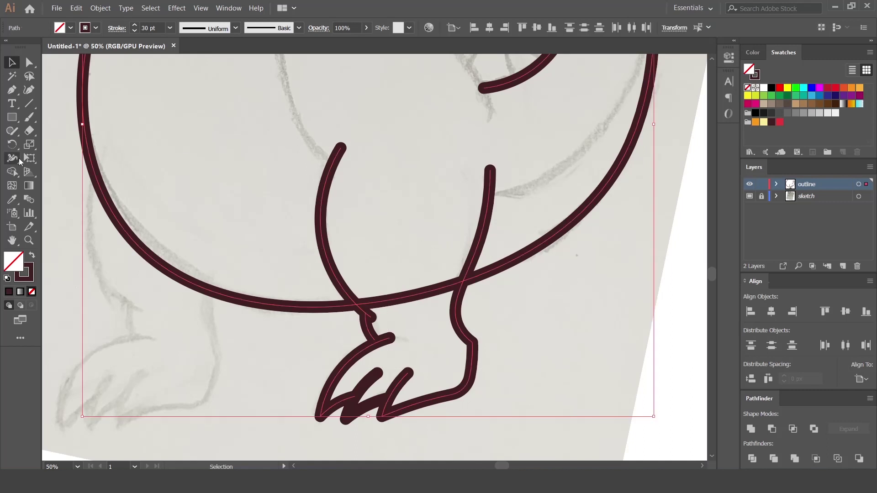
click(12, 172)
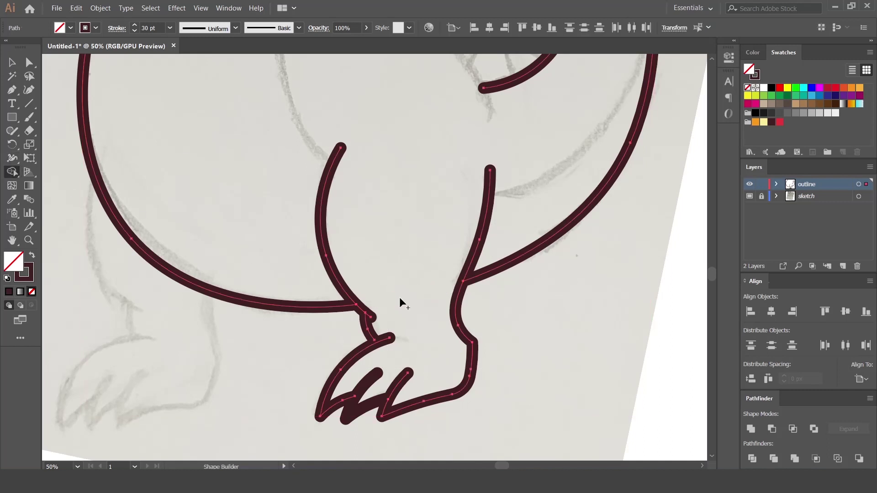
alt+click(400, 302)
key(v)
drag(533, 372, 292, 334)
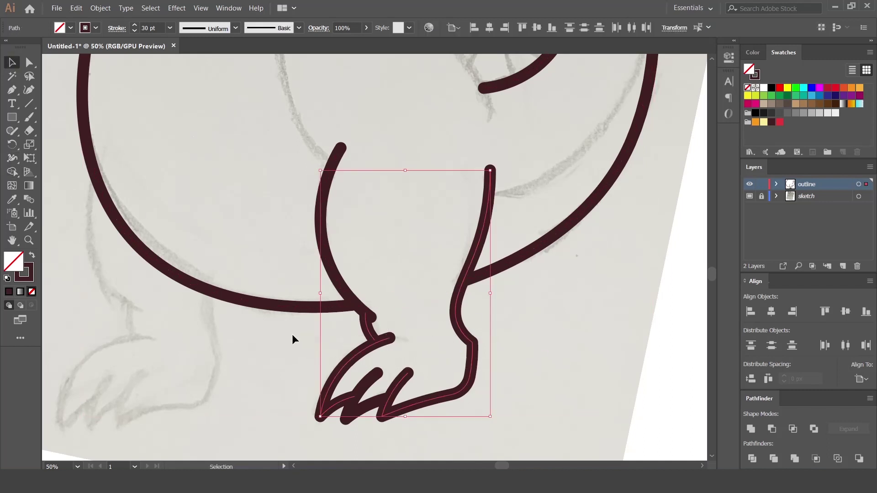
shift+click(337, 265)
drag(274, 276, 425, 266)
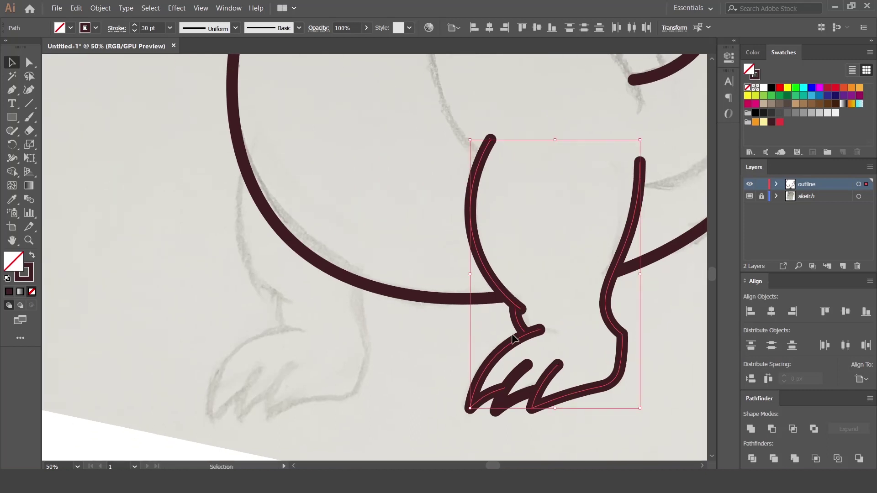
drag(523, 367, 521, 374)
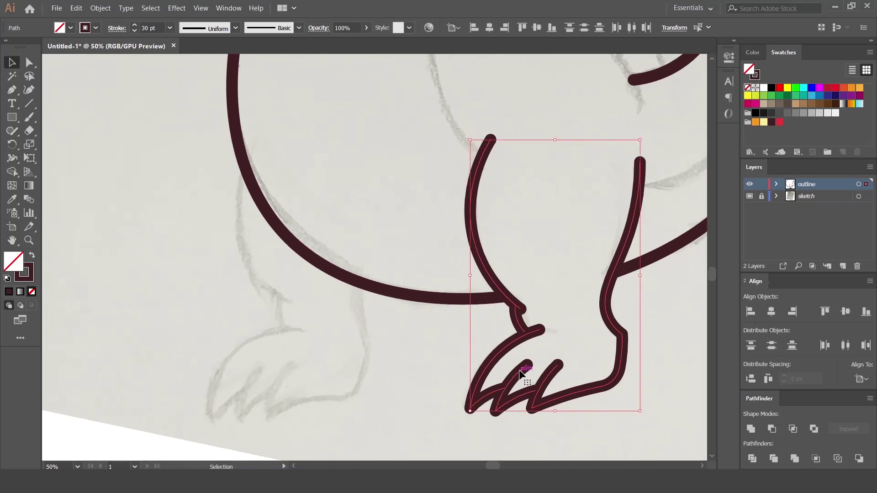
click(522, 327)
Duplicate the right leg and foot onto the left side, undoing a trial rotation
key(ctrl+a)
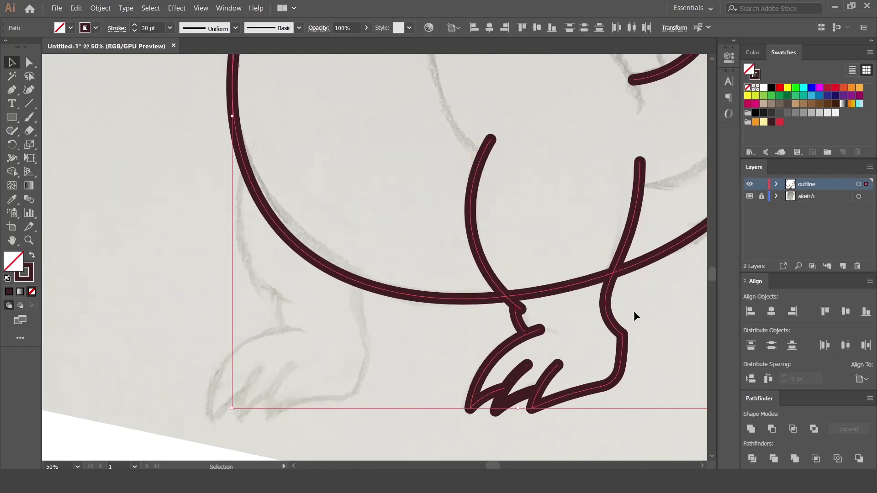
click(634, 311)
drag(659, 365, 440, 333)
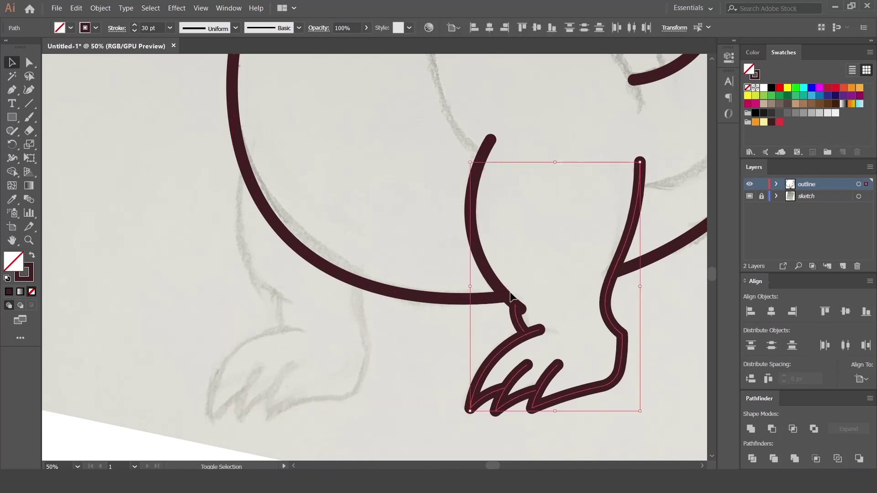
drag(520, 329, 290, 334)
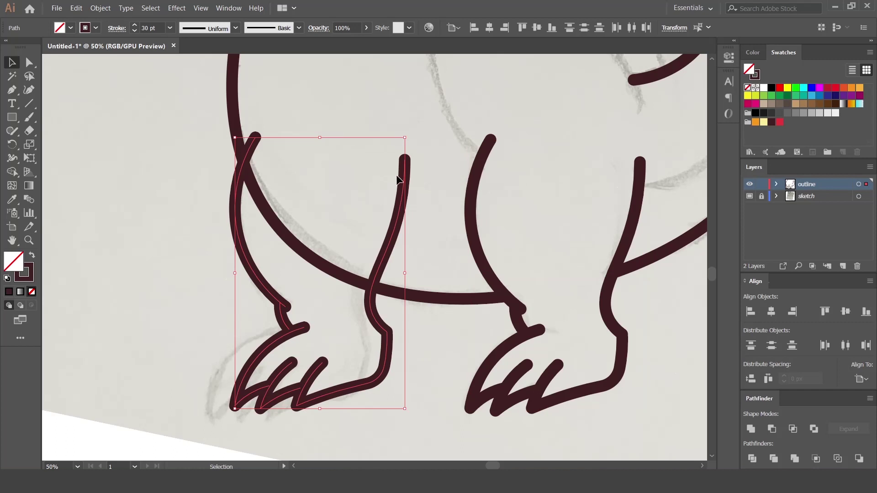
drag(406, 135, 425, 146)
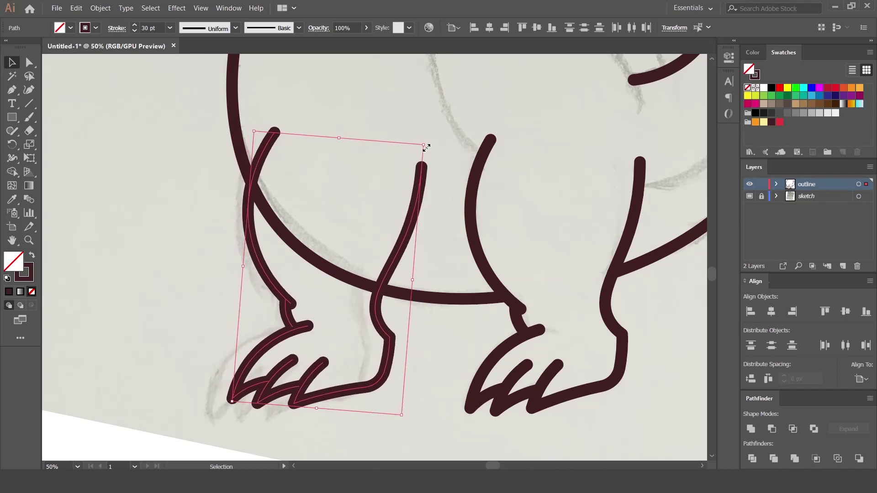
key(ctrl+z)
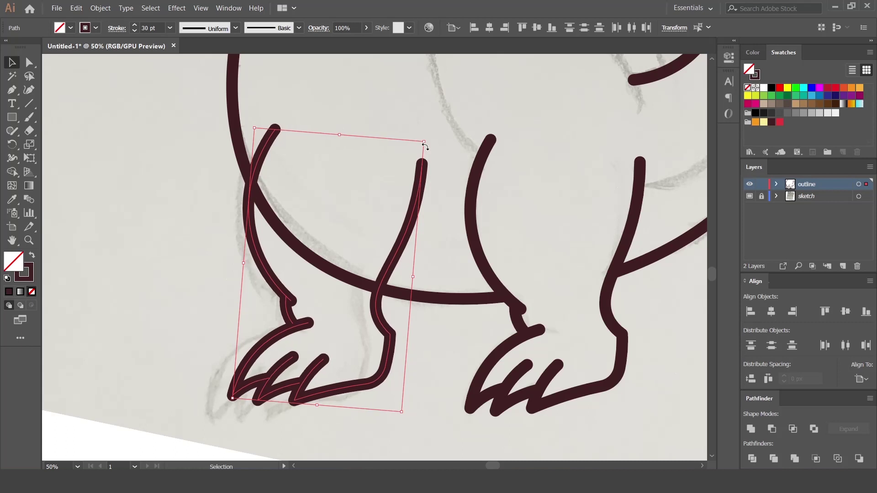
key(ctrl+z)
key(ctrl+z)
Trim the copied leg's stub above the belly and the leftover middle leg stroke
click(12, 172)
alt+click(266, 137)
alt+click(400, 224)
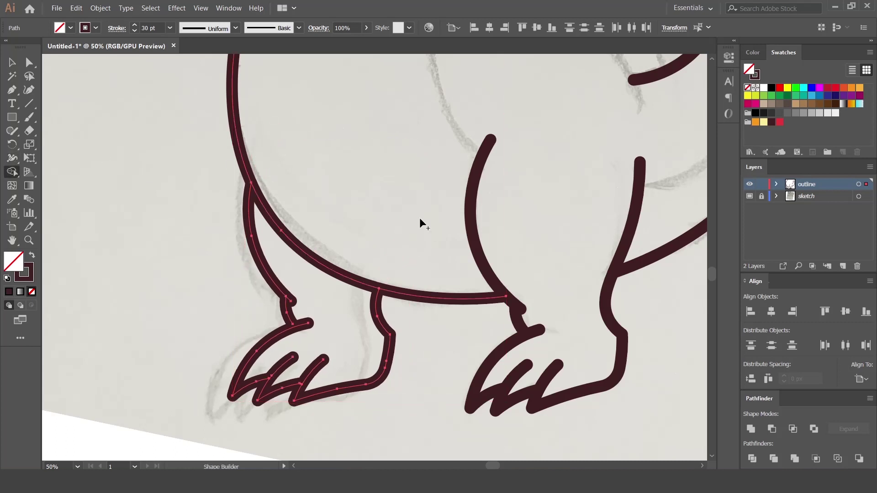
key(v)
click(426, 270)
drag(449, 252, 341, 386)
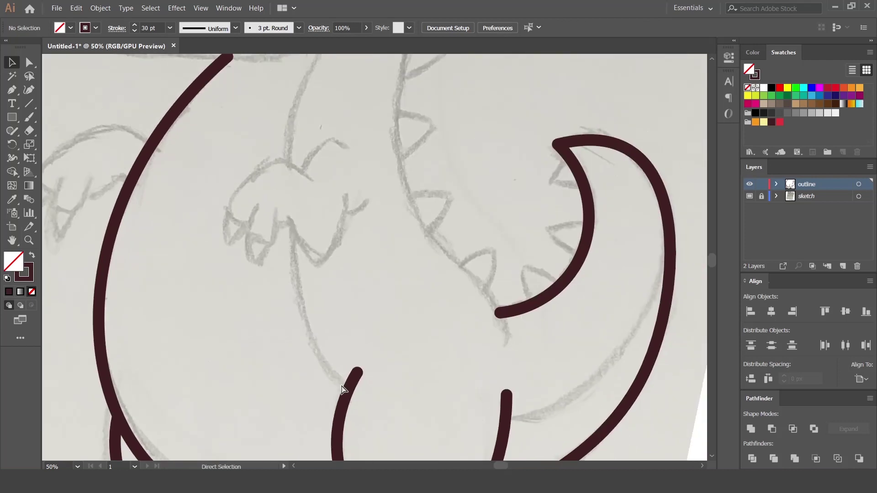
key(ctrl+0)
key(ctrl+plus)
key(ctrl+plus)
key(ctrl+plus)
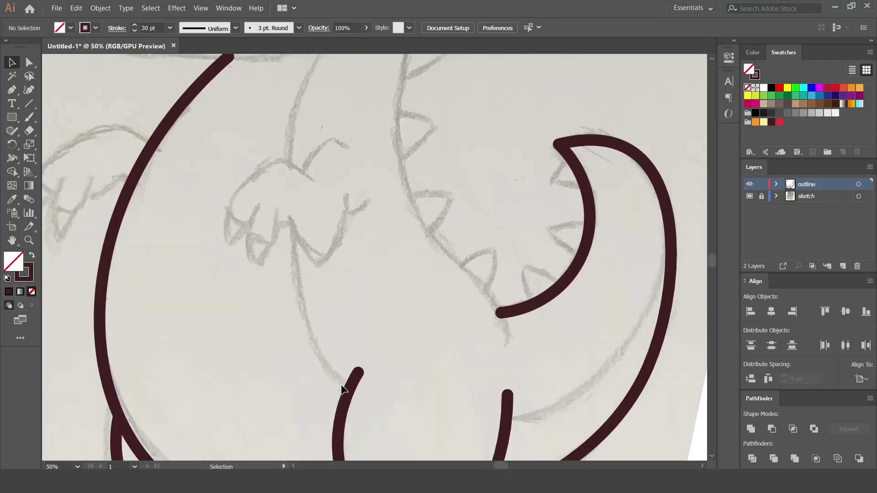
mouse_move(341, 256)
mouse_down()
mouse_move(314, 369)
mouse_move(322, 338)
mouse_up()
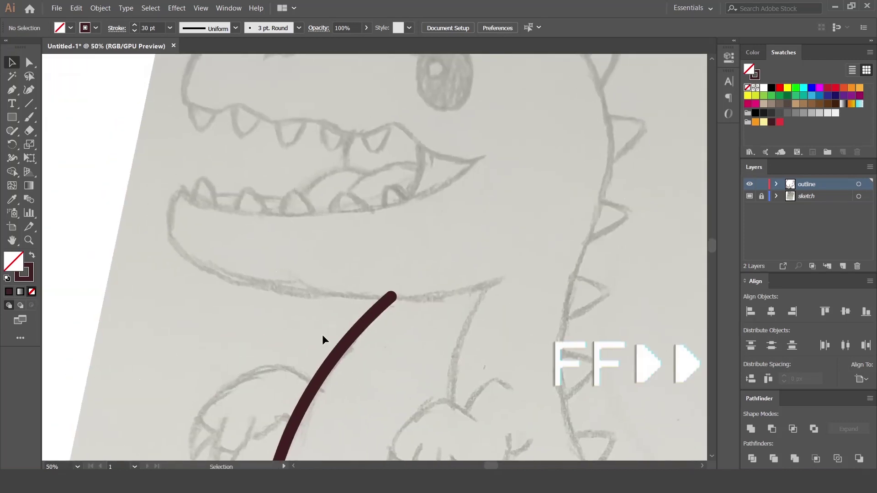
Trace the jaw outline with straight corner points around the snout and jaws
key(p)
click(506, 277)
click(197, 267)
click(176, 188)
click(487, 157)
click(401, 121)
click(244, 101)
click(190, 98)
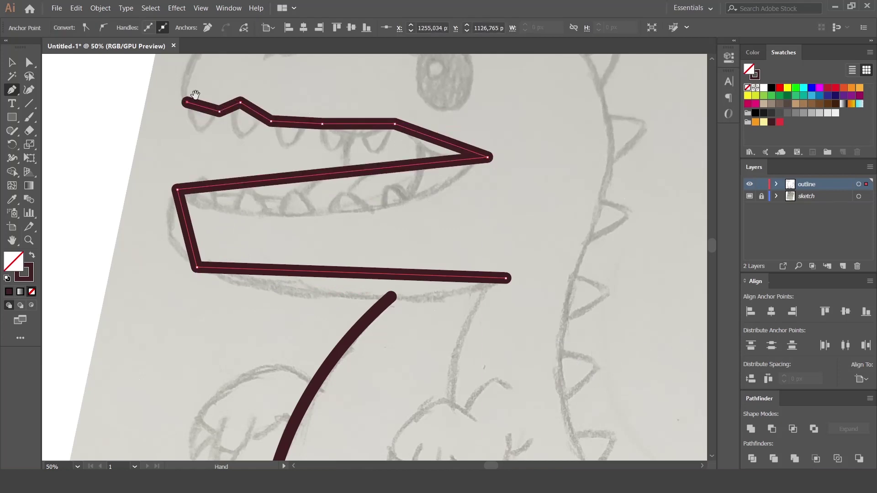
click(374, 139)
Round the snout and the upper jaw's front and lower edge into smooth curves
key(shift+grave)
click(246, 131)
click(183, 196)
click(189, 239)
click(219, 238)
click(242, 244)
click(283, 251)
click(350, 266)
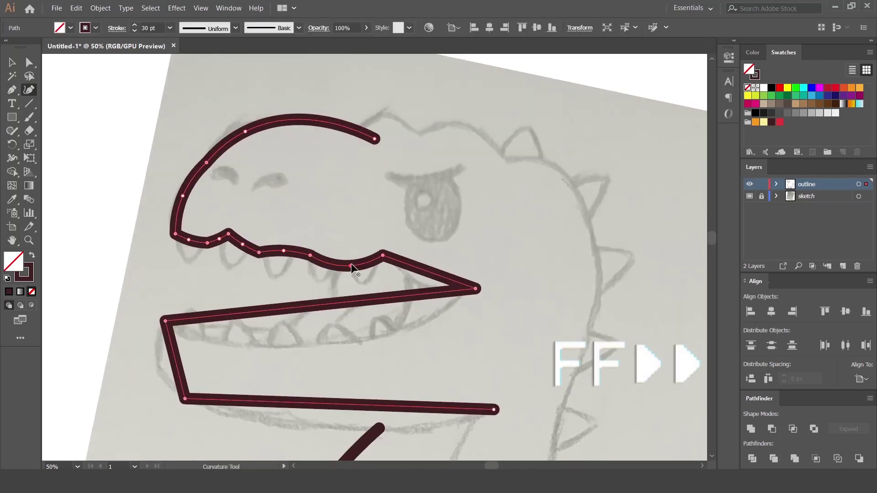
Curve the lower jaw's inner edge, rounded corner and bottom edge
click(419, 280)
click(381, 336)
double_click(185, 399)
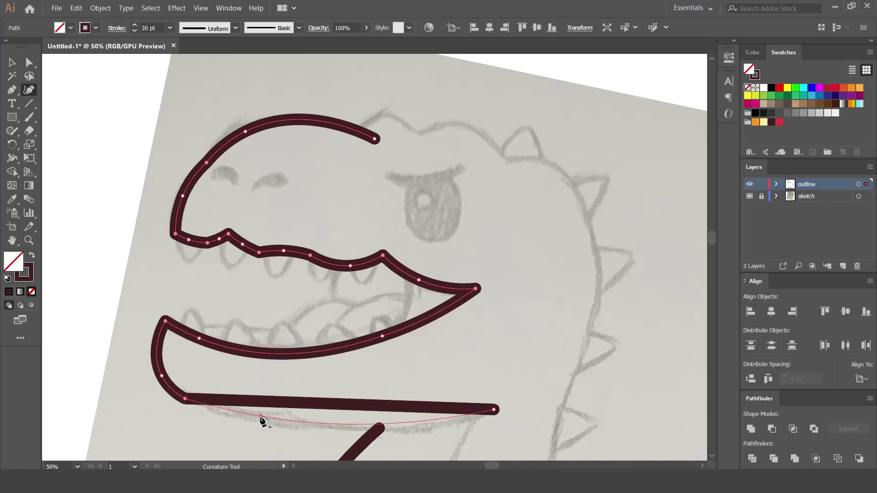
drag(261, 402, 260, 417)
key(v)
key(a)
click(266, 195)
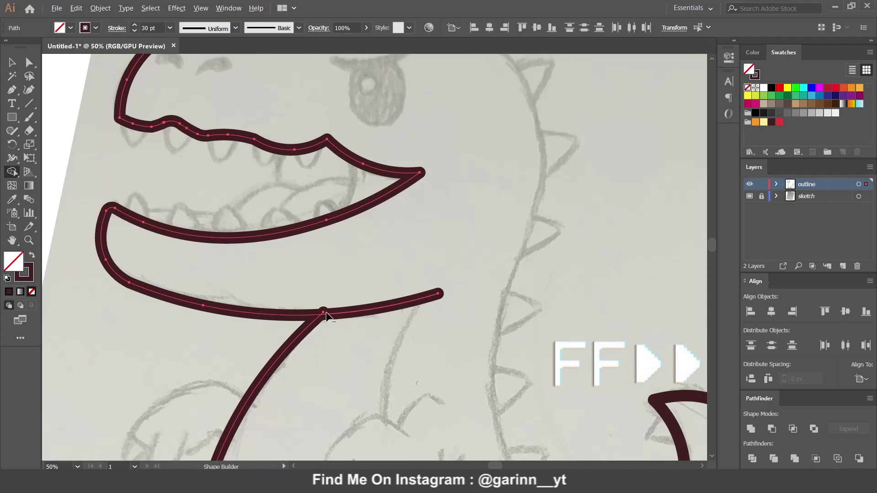
Draw a zigzag row of pointed upper teeth along the jaw
click(12, 90)
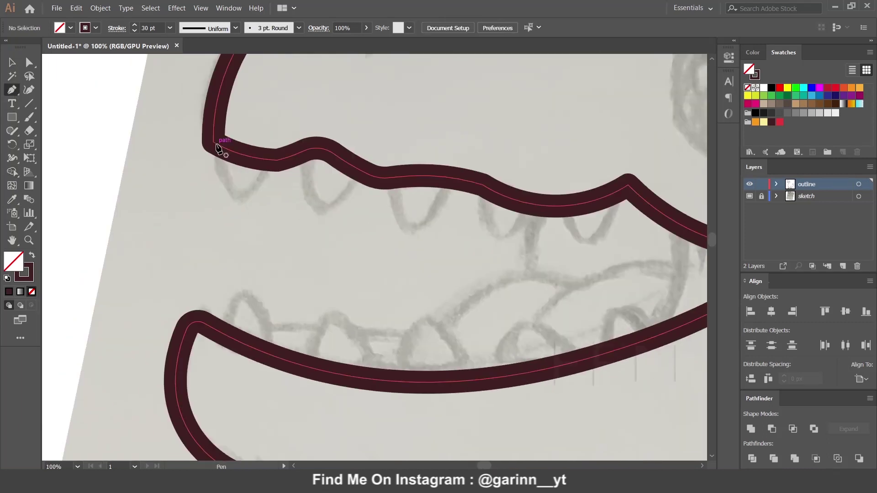
click(238, 208)
click(300, 152)
click(324, 215)
click(358, 166)
click(387, 178)
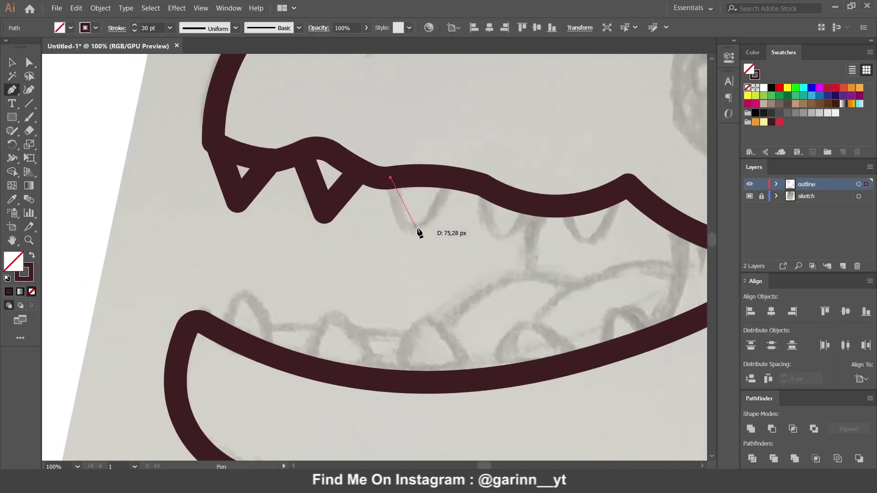
click(417, 233)
click(478, 184)
click(499, 241)
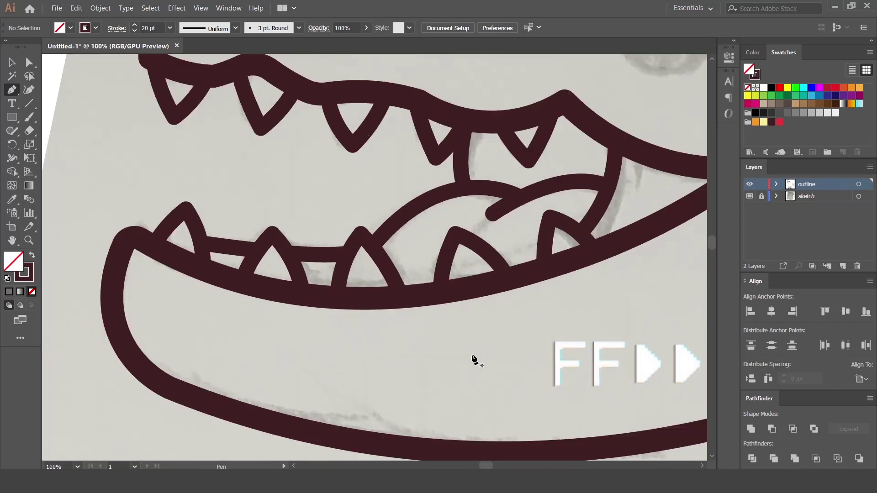
Draw a short stroke over the eye and widen its left end with the Width tool
click(194, 216)
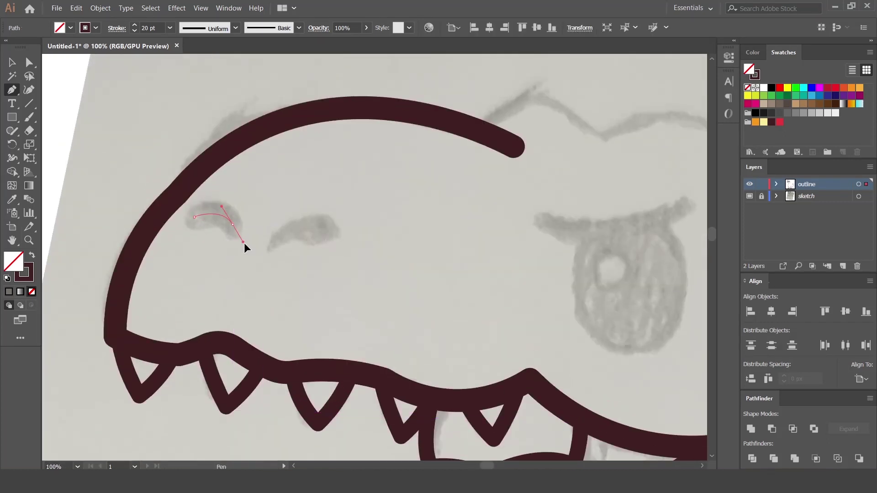
ctrl+click(214, 268)
click(14, 157)
drag(196, 217, 231, 225)
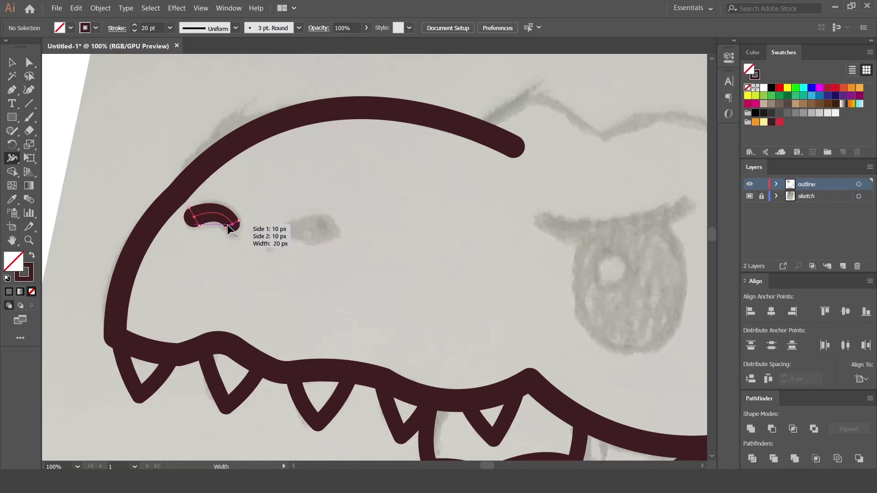
Reflect the nostril stroke vertically via Transform > Reflect
key(v)
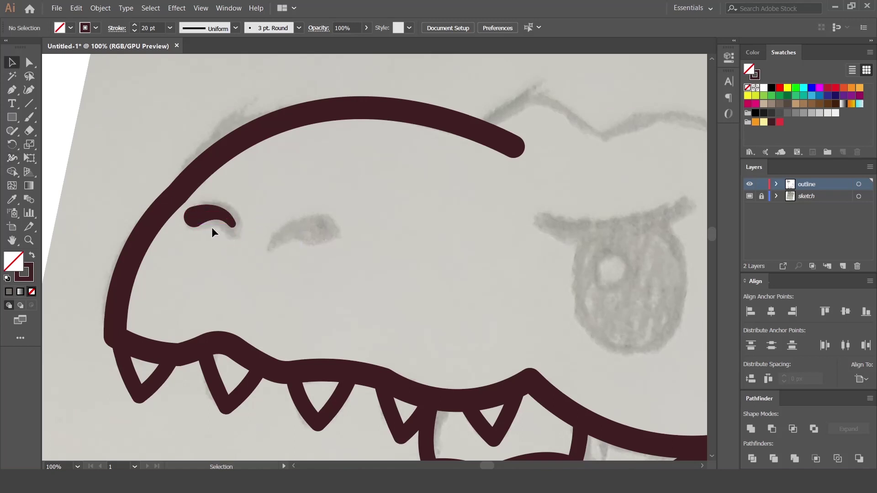
right_click(211, 216)
click(284, 197)
right_click(215, 220)
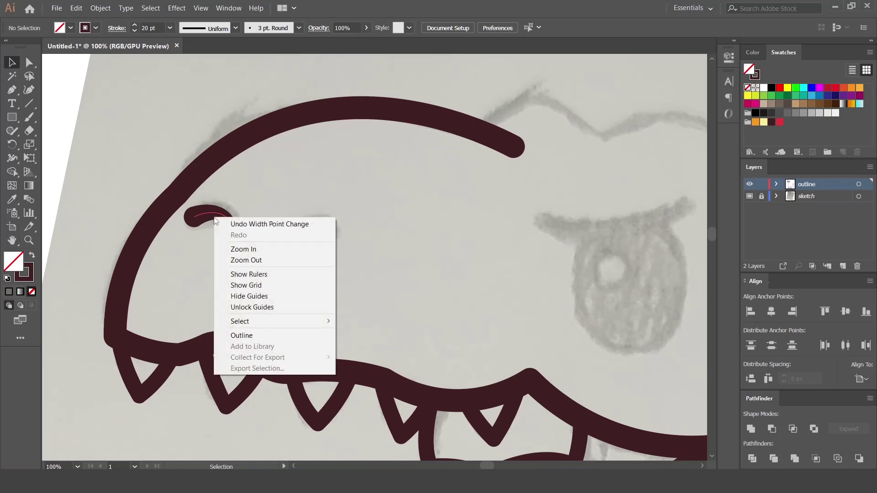
right_click(202, 219)
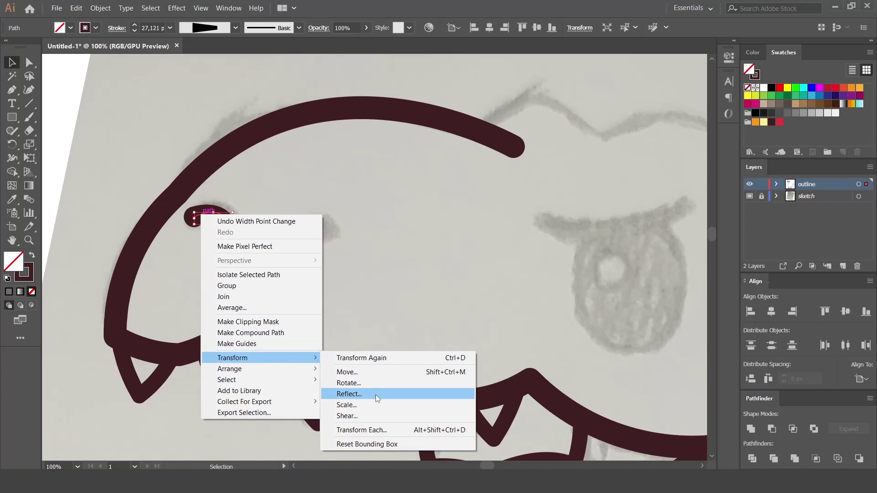
click(376, 394)
click(670, 274)
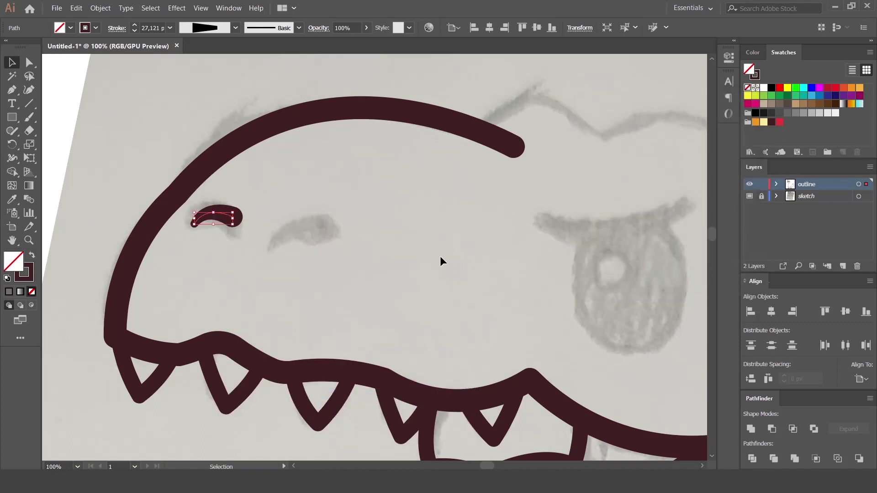
Alt-drag a nostril copy onto the second mark, reflect it, and nudge it into place
drag(243, 210, 252, 216)
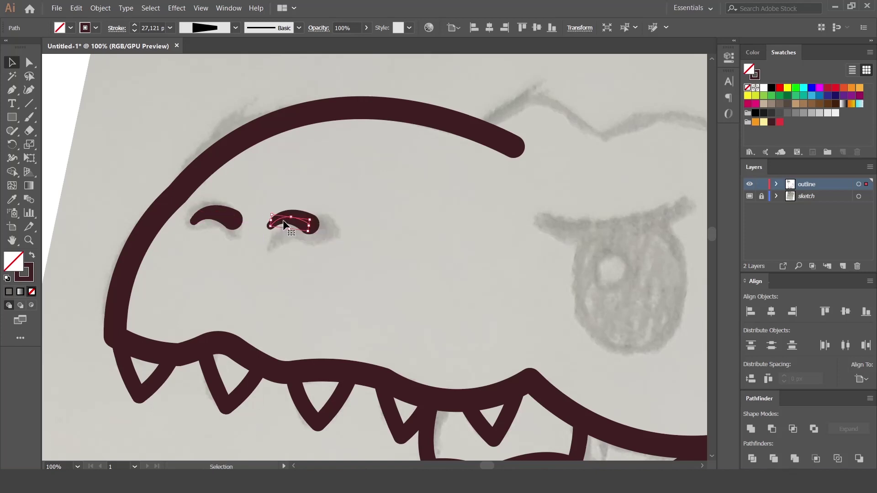
right_click(284, 225)
click(476, 396)
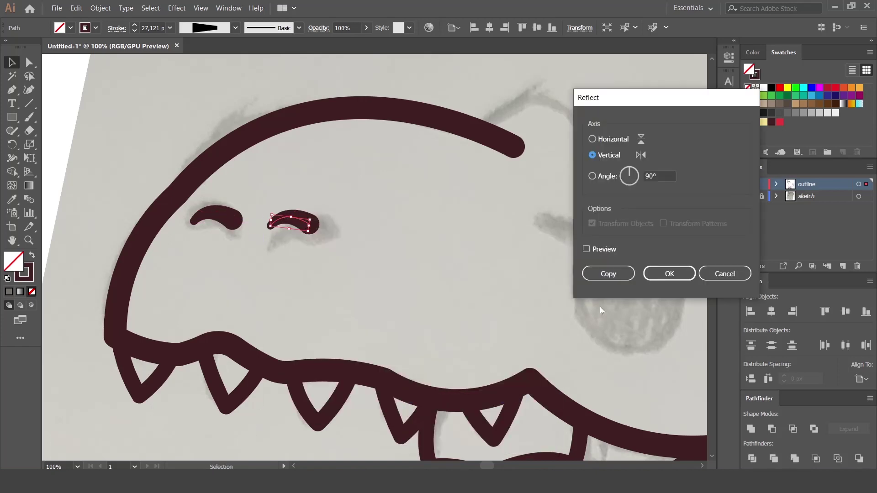
click(648, 273)
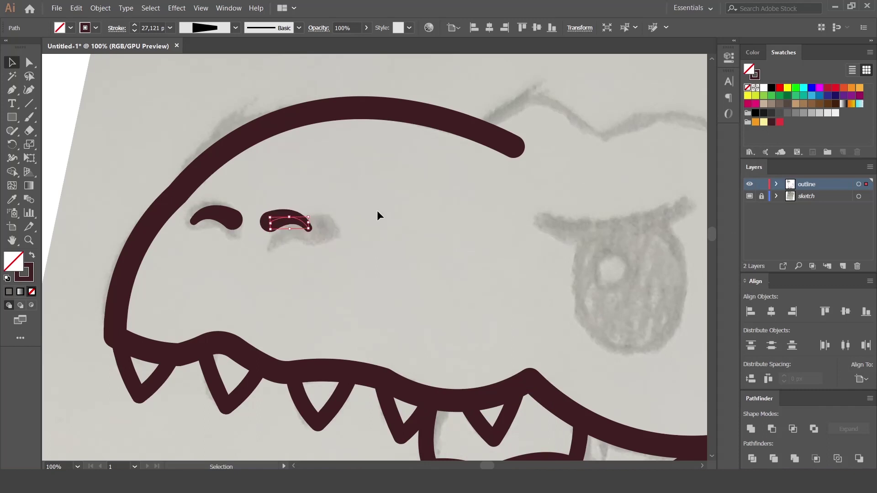
key(Right)
key(Right)
key(Right)
key(Right)
key(Right)
key(Right)
key(Down)
key(Down)
key(Down)
key(Right)
key(Right)
key(Right)
key(Down)
key(Down)
key(Down)
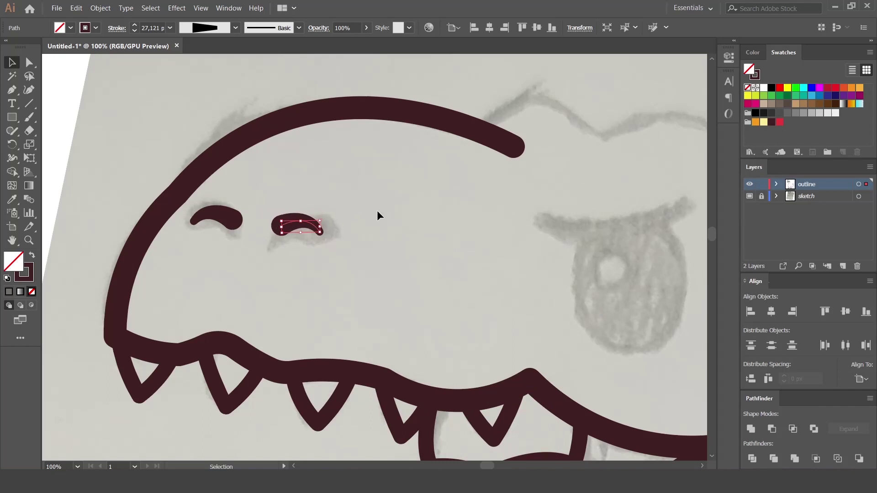
click(377, 215)
scroll(208, 205, right, 6)
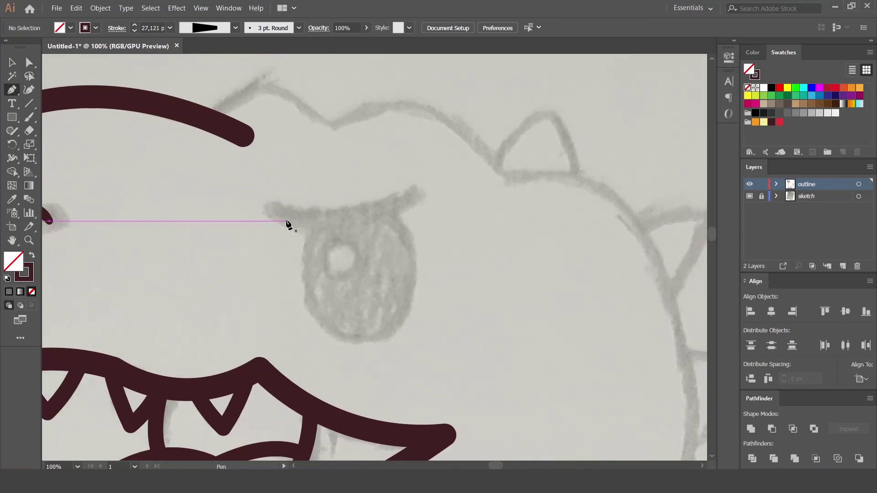
Pen-draw a curved 30 pt eyebrow over the eye and taper its left end
click(286, 221)
key(ctrl+z)
key(ctrl+z)
click(237, 148)
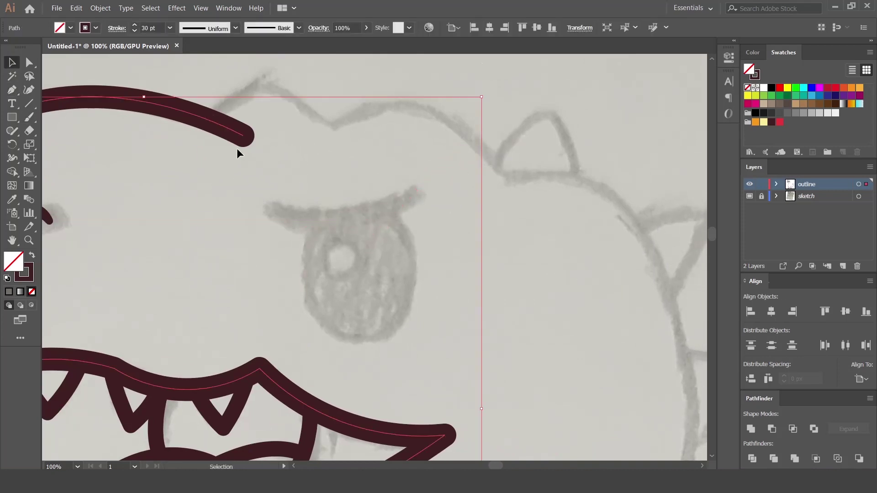
click(284, 190)
key(p)
click(286, 221)
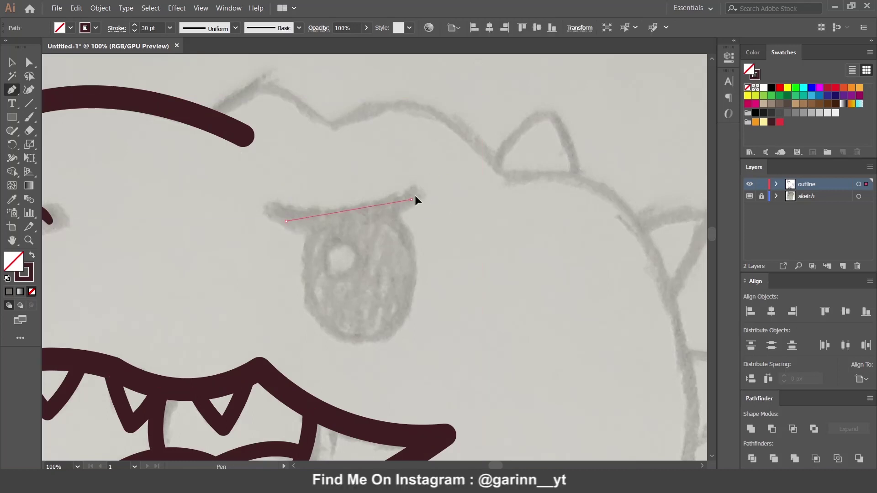
drag(412, 199, 470, 167)
key(ctrl+shift+a)
key(shift+w)
drag(354, 224, 355, 232)
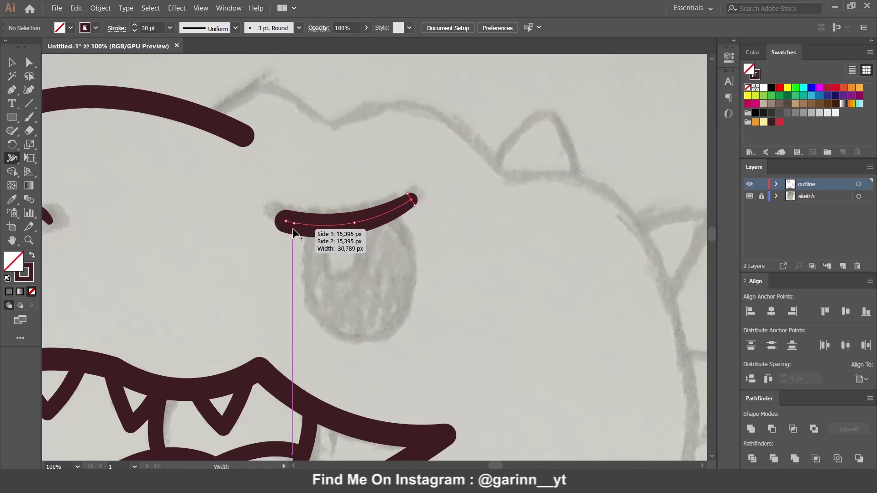
drag(294, 234, 287, 232)
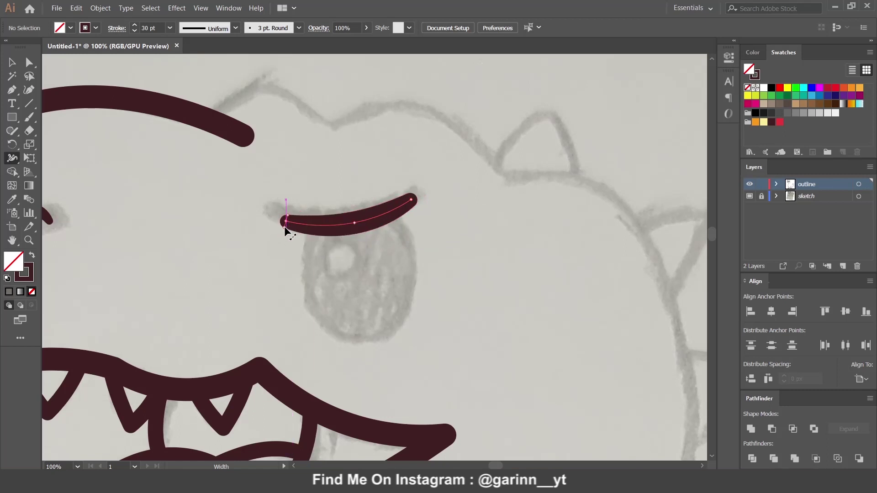
Draw an oval over the sketched eye and trim its arc above the eyebrow with Shape Builder
drag(15, 118, 73, 143)
drag(388, 317, 413, 342)
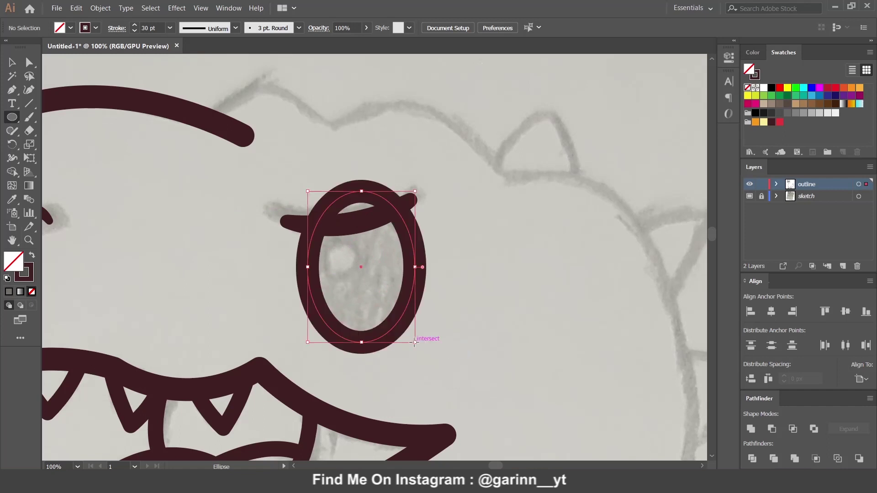
key(Left)
key(Left)
key(Left)
shift+click(361, 212)
key(shift+m)
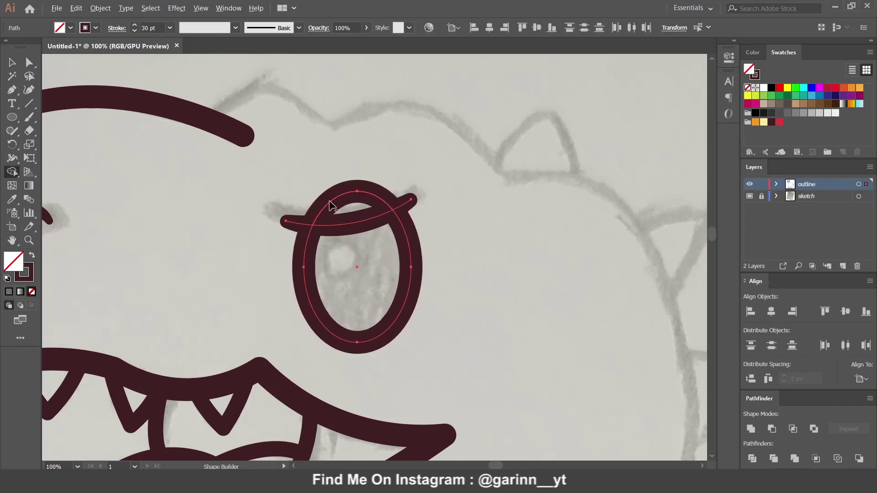
alt+click(336, 202)
key(v)
click(303, 138)
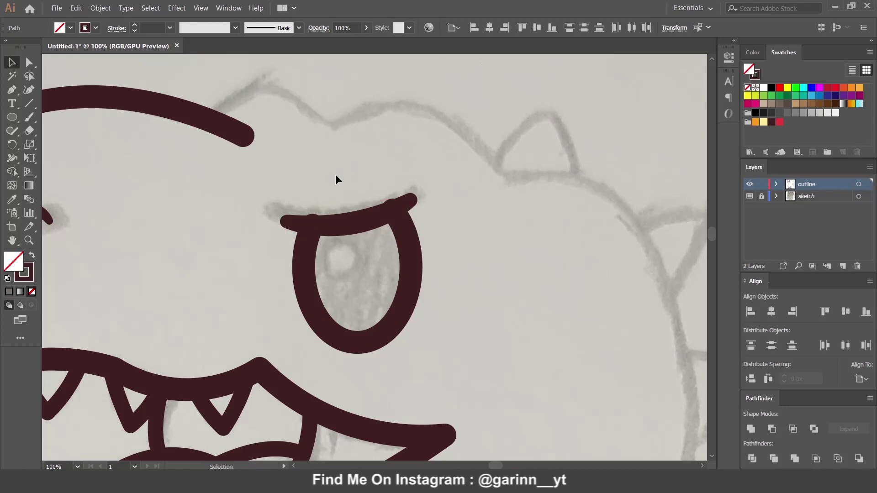
Nudge the eyebrow up slightly and pan to the top of the head
click(350, 223)
key(Up)
key(Up)
key(Up)
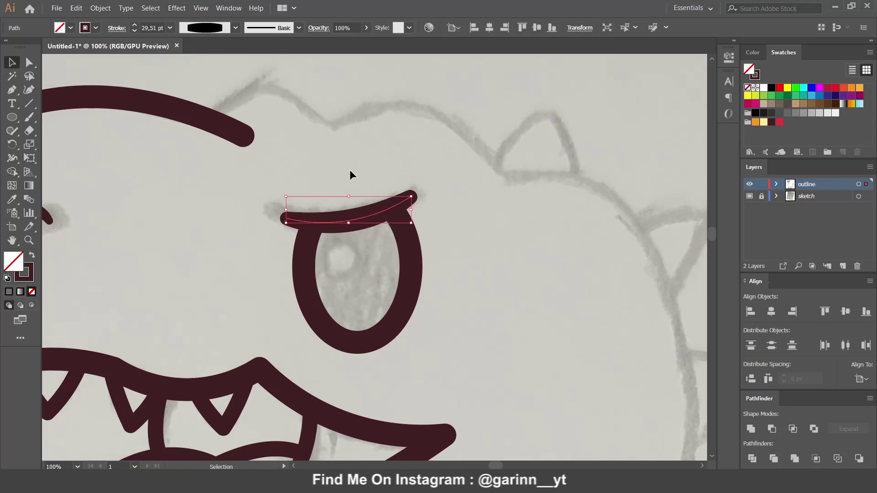
click(350, 175)
drag(348, 154, 348, 196)
Trace the back outline from the head curve over the crest and down the body
key(p)
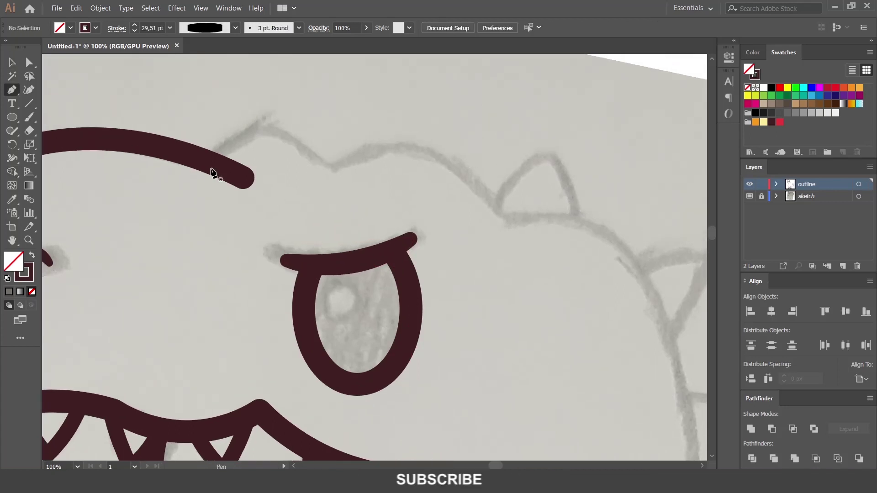
click(209, 162)
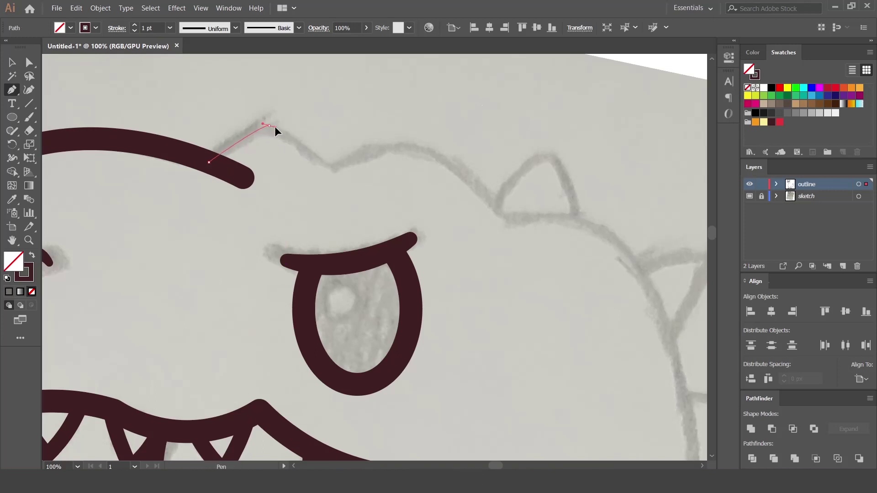
drag(275, 132, 280, 126)
drag(330, 166, 345, 169)
scroll(518, 224, down, 5)
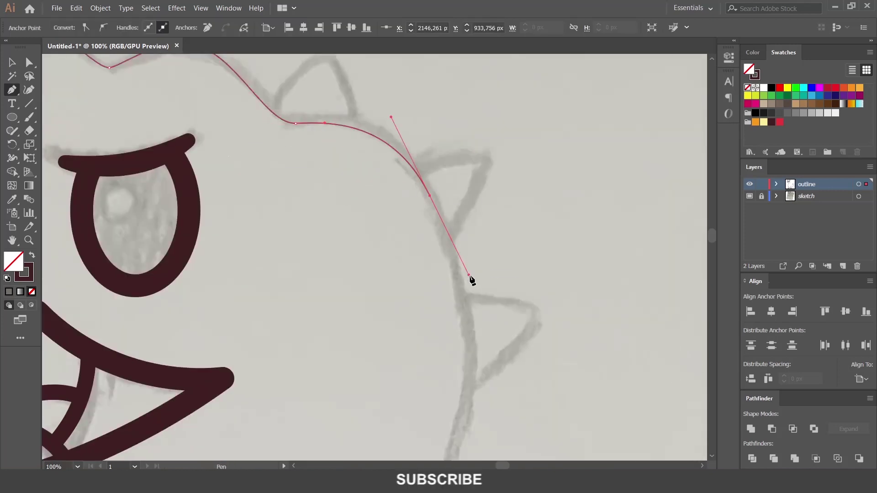
scroll(457, 256, down, 2)
scroll(461, 351, down, 4)
drag(373, 250, 415, 303)
click(446, 359)
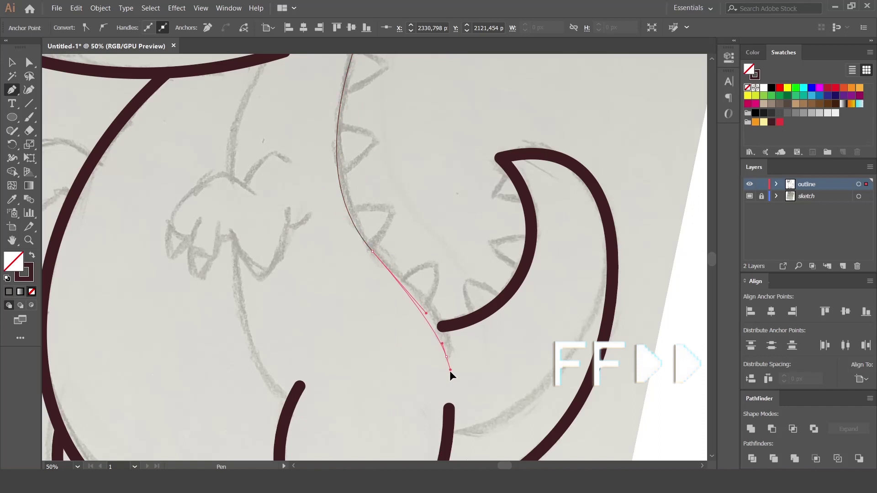
key(v)
click(442, 332)
Pen-trace the small arm's outline corner by corner
drag(438, 221, 455, 260)
scroll(456, 256, down, 2)
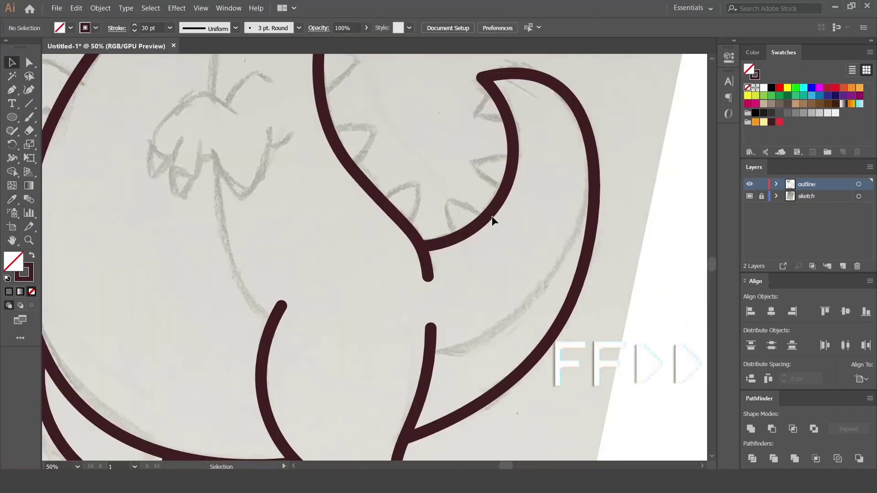
scroll(492, 219, down, 5)
scroll(352, 219, up, 7)
key(p)
click(356, 218)
click(313, 188)
click(242, 265)
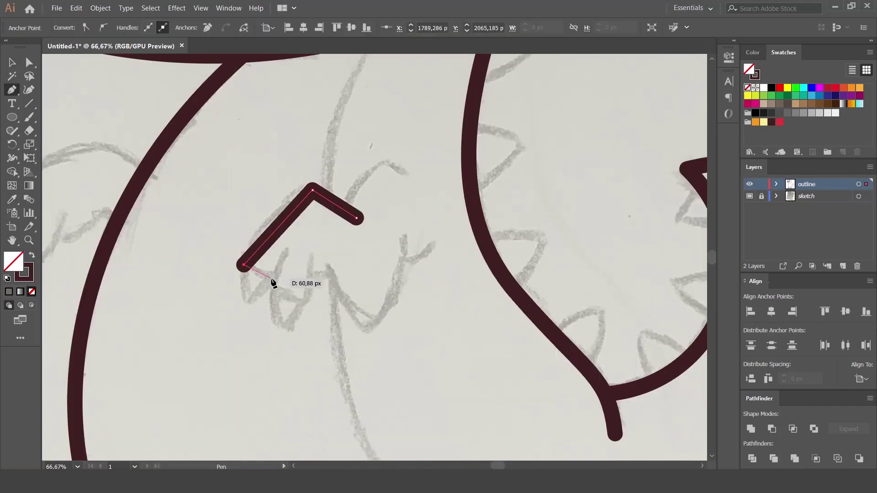
click(274, 281)
click(285, 247)
click(273, 298)
click(310, 251)
click(309, 278)
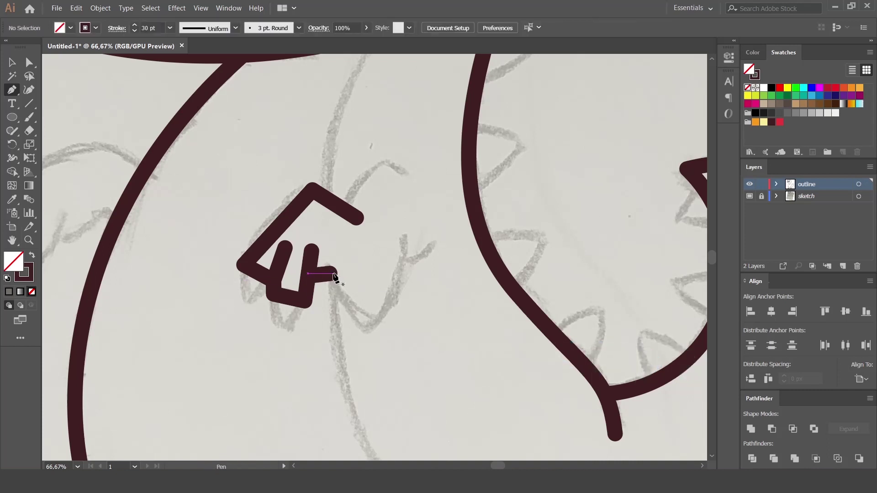
Add pen points outlining the arm's claws
click(402, 244)
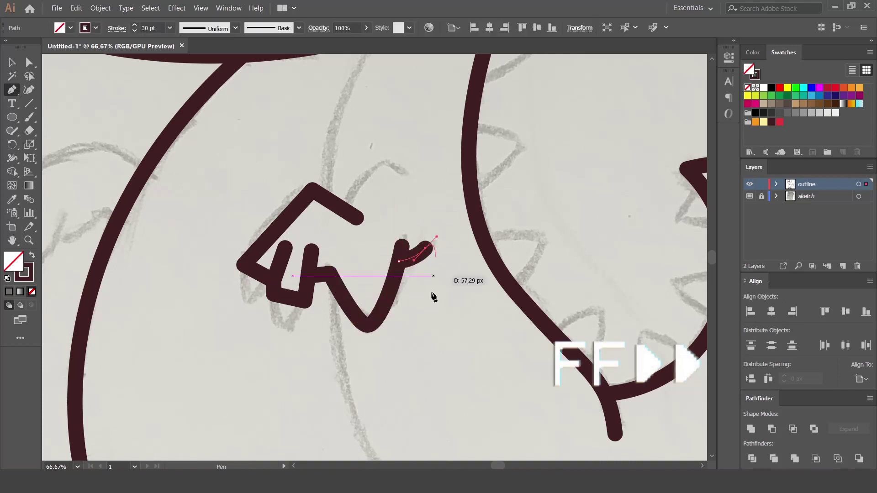
click(356, 213)
click(384, 158)
click(402, 173)
drag(340, 281, 444, 229)
click(340, 252)
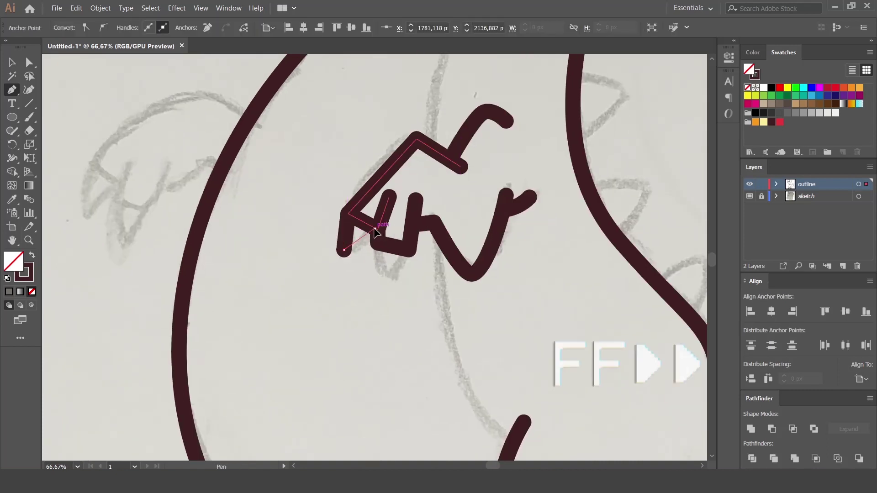
click(378, 230)
click(383, 283)
click(410, 245)
Adjust a claw corner point and the lower claw triangle's curve with Direct Selection
key(a)
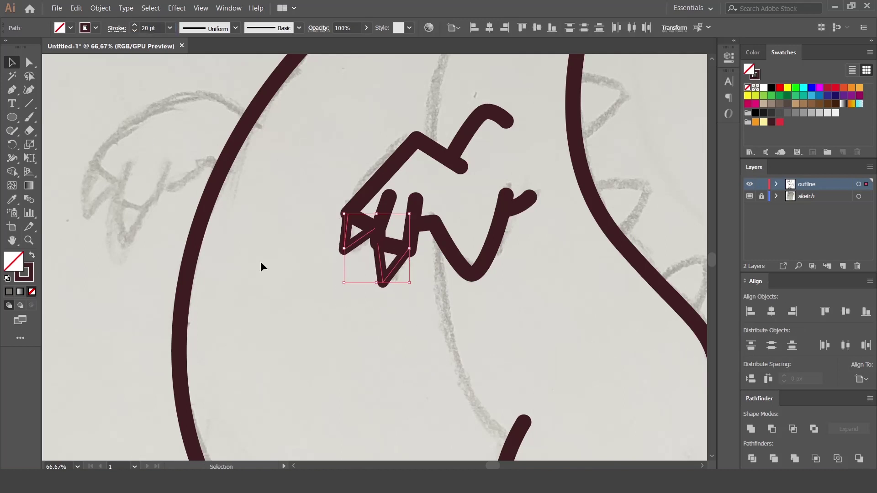
key(ctrl+plus)
key(ctrl+plus)
click(316, 160)
drag(316, 161, 315, 157)
click(417, 263)
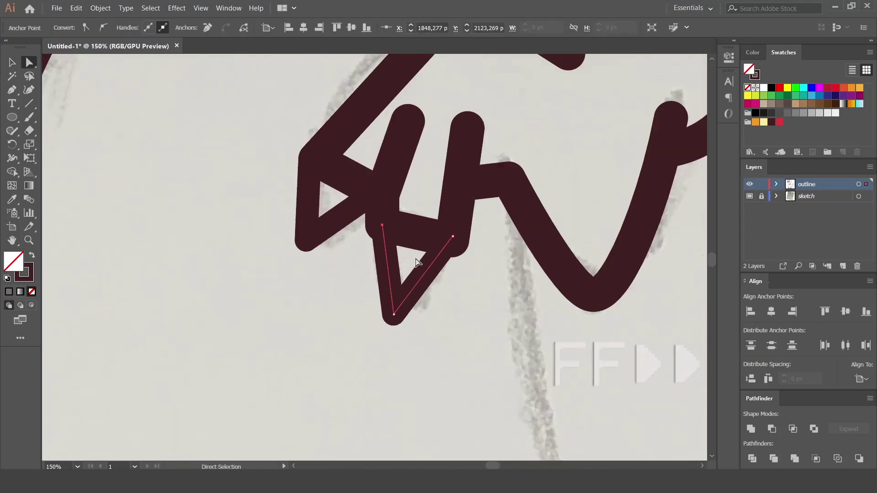
click(29, 89)
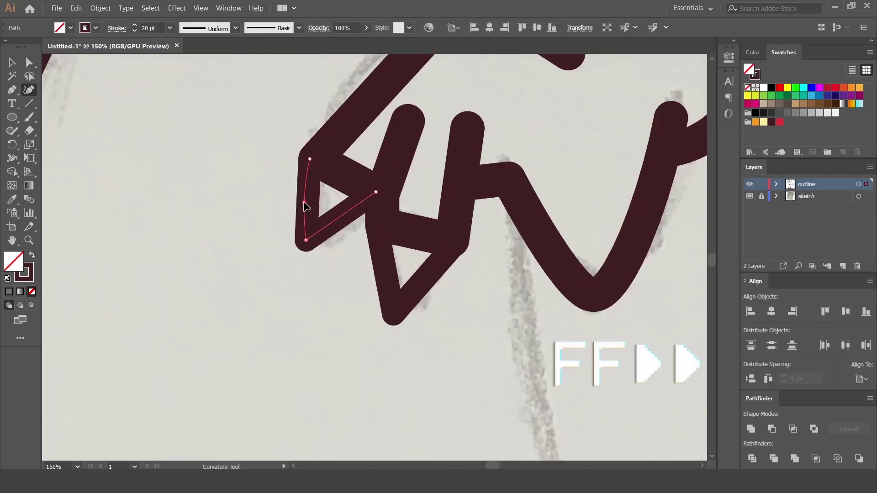
key(ctrl+minus)
key(ctrl+minus)
Alt-drag a copy of the claw outline to the other arm and delete its extra zigzag
click(397, 158)
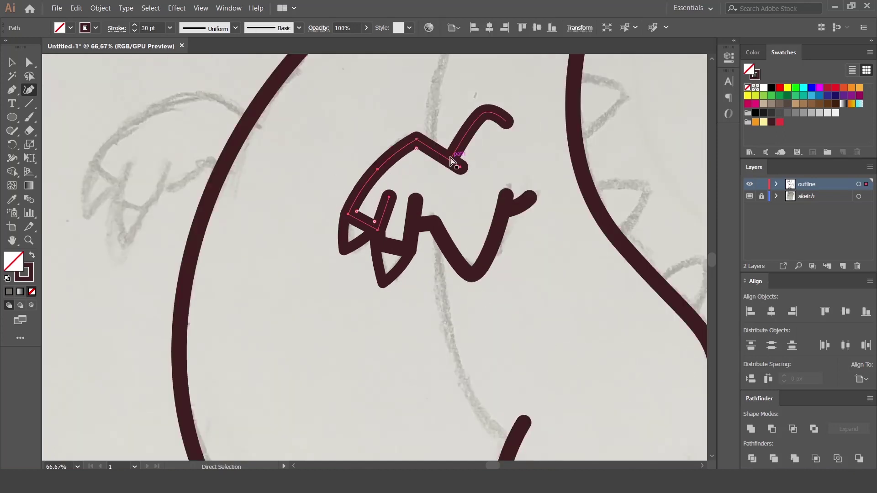
key(v)
drag(410, 250, 142, 222)
click(196, 89)
key(a)
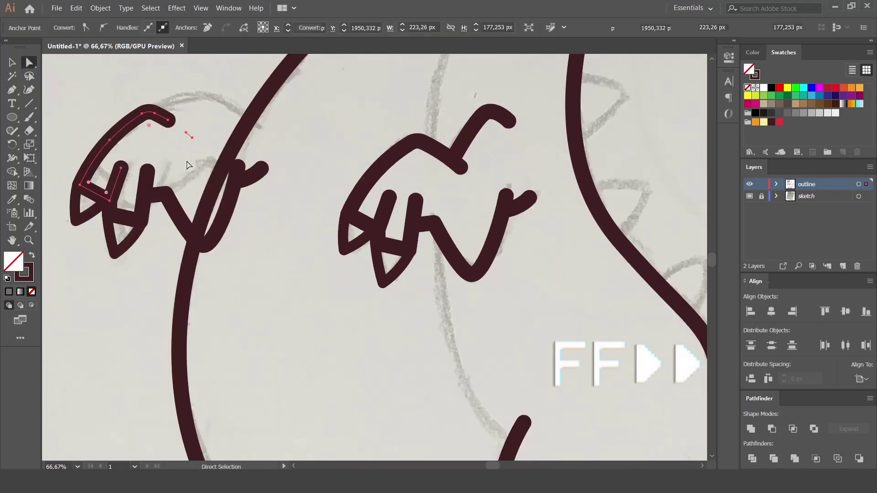
key(v)
click(183, 215)
key(Delete)
scroll(365, 255, left, 5)
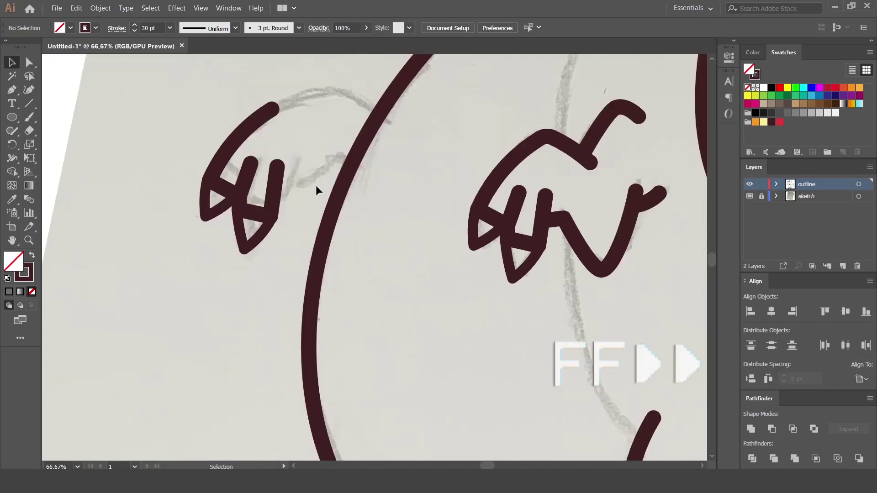
click(278, 110)
Redraw the copied claw's upper arc and zigzag to fit the second arm sketch
key(p)
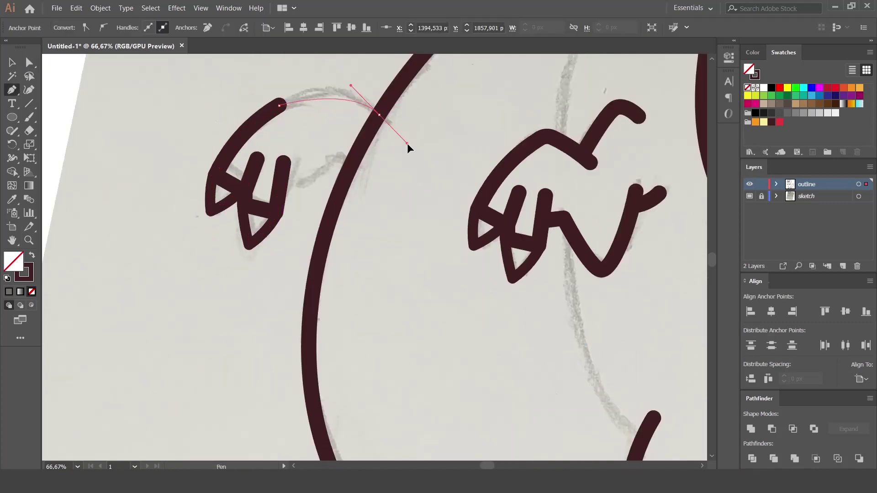
drag(207, 183, 377, 103)
click(302, 201)
click(333, 159)
key(ctrl+0)
scroll(256, 182, up, 5)
drag(185, 146, 203, 134)
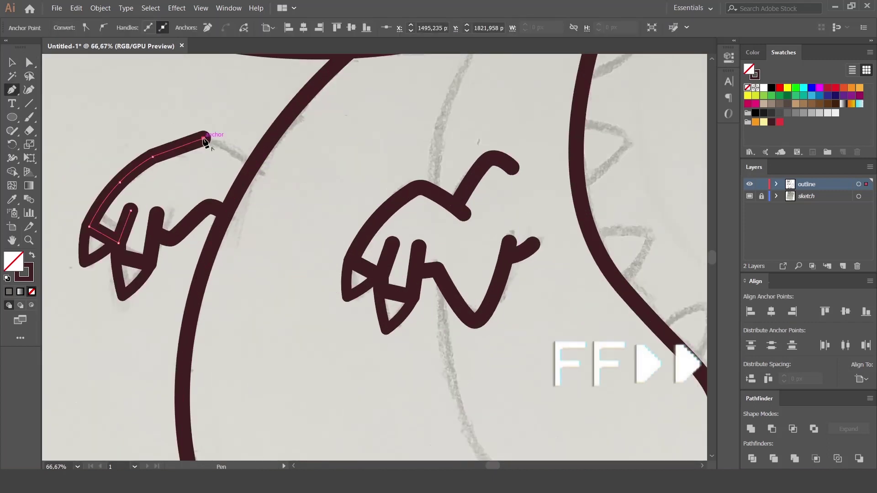
key(p)
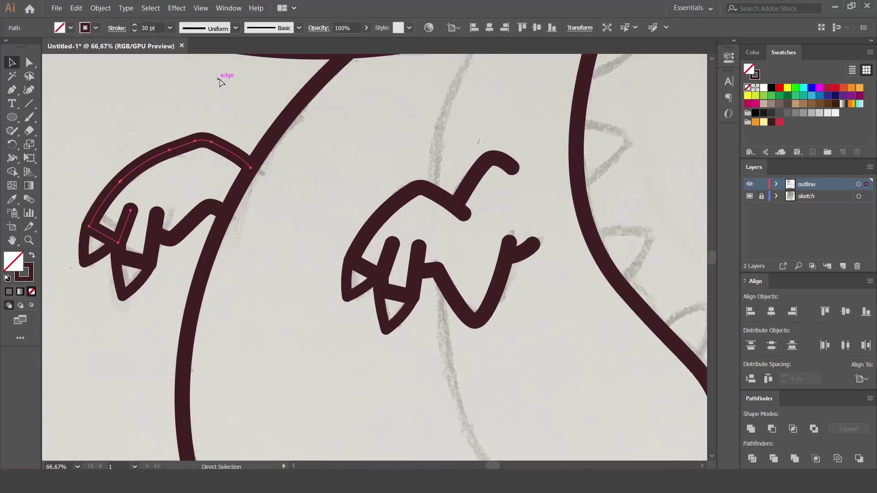
Start drawing a triangular spike along the neck outline
key(v)
key(ctrl+minus)
key(ctrl+minus)
key(ctrl+minus)
key(ctrl+plus)
key(ctrl+plus)
key(p)
click(437, 183)
key(ctrl+minus)
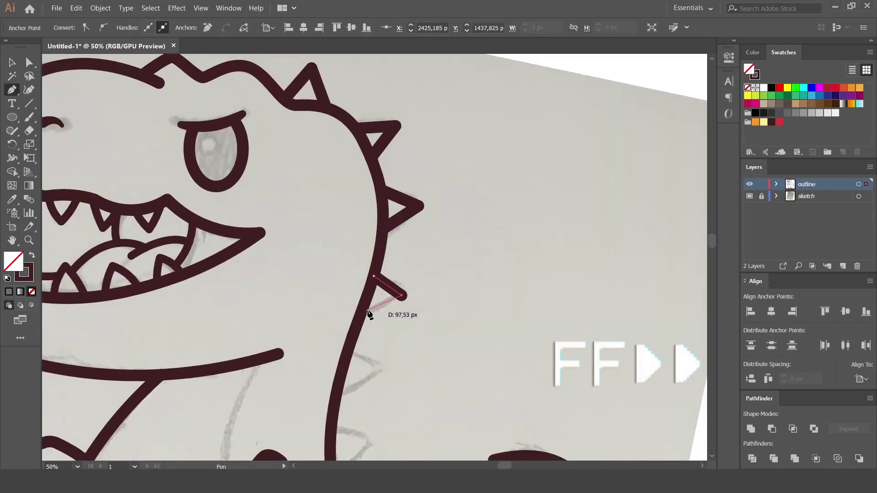
Draw triangular spikes along the dinosaur's neck outline with the Pen tool
key(ctrl+plus)
click(358, 206)
click(394, 224)
click(350, 240)
click(384, 290)
scroll(362, 322, down, 3)
click(372, 260)
click(383, 322)
click(410, 314)
click(402, 345)
Add a spike along the tail's inner curve and shape its curved sides with the Curvature tool
scroll(454, 297, down, 5)
click(362, 248)
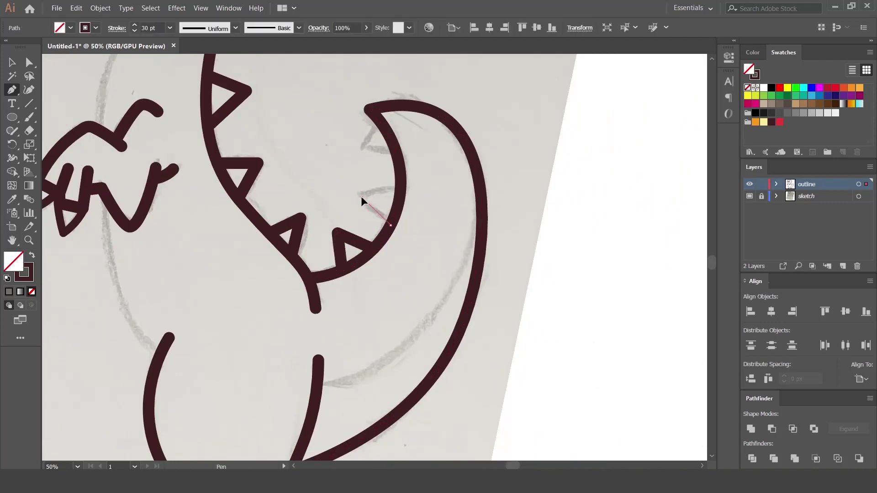
click(395, 149)
key(ctrl+plus)
key(shift+grave)
key(ctrl+minus)
click(297, 344)
click(190, 289)
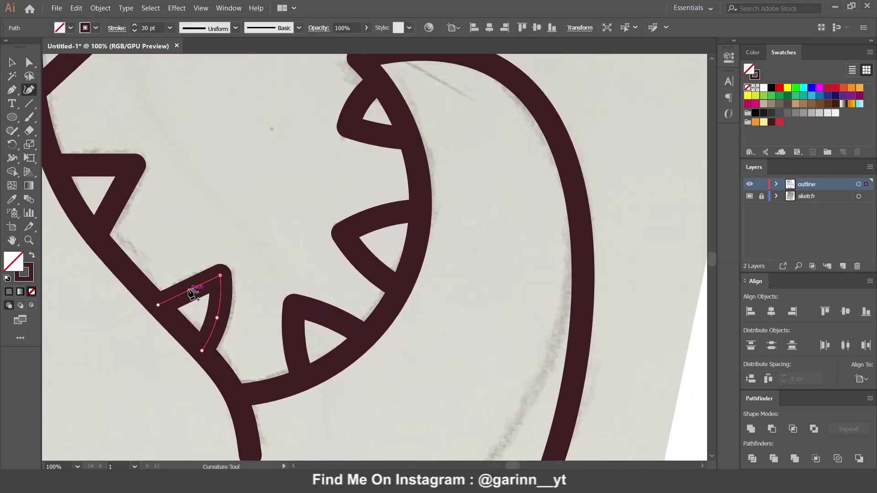
key(ctrl+plus)
scroll(297, 274, up, 3)
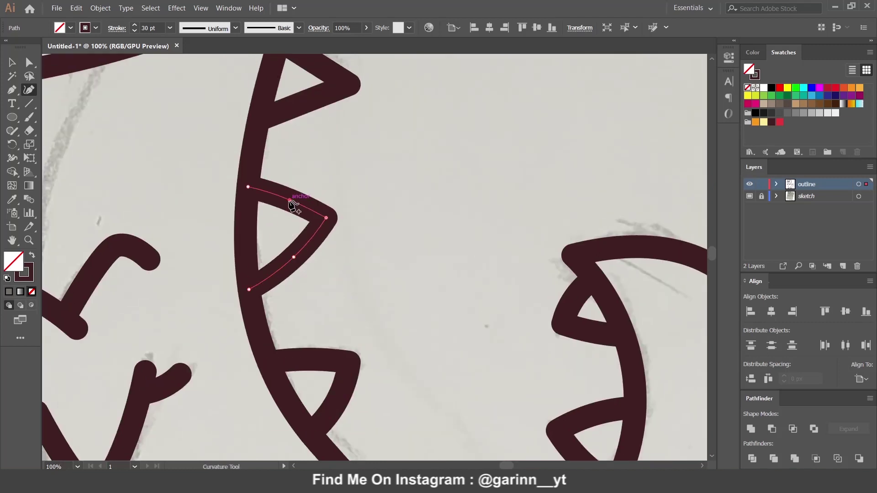
Draw two curved spikes along the dinosaur's back outline
click(290, 161)
click(359, 206)
click(269, 241)
click(320, 227)
click(312, 162)
click(388, 194)
click(315, 241)
click(355, 221)
Draw a curved spike on top of the head, then deselect and fit the whole artboard in view
scroll(351, 175, up, 3)
click(317, 244)
click(371, 183)
click(401, 262)
click(385, 222)
scroll(322, 176, down, 1)
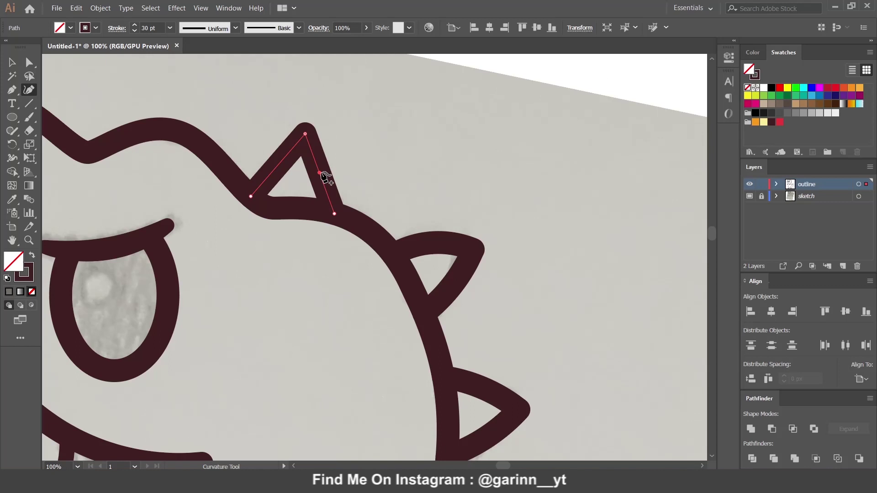
key(Escape)
key(ctrl+0)
key(ctrl+plus)
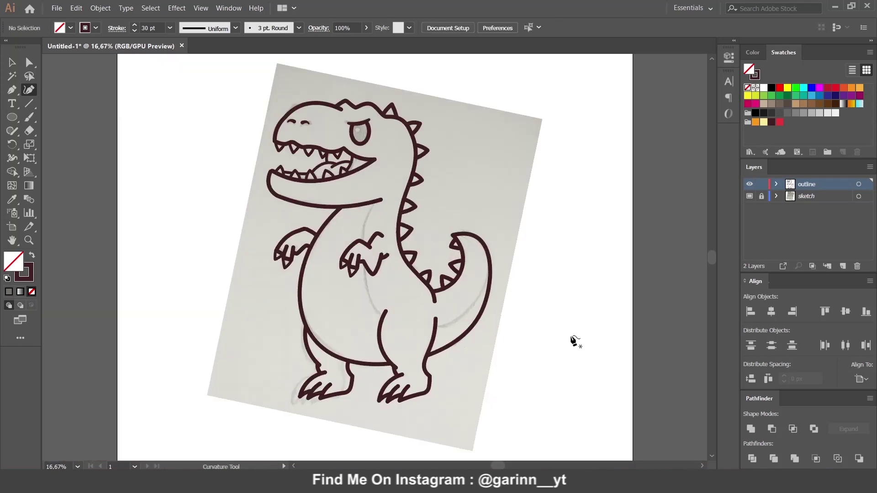
Create a layer named 'color' between outline and sketch, and hide the sketch layer
click(832, 196)
click(842, 266)
text(color)
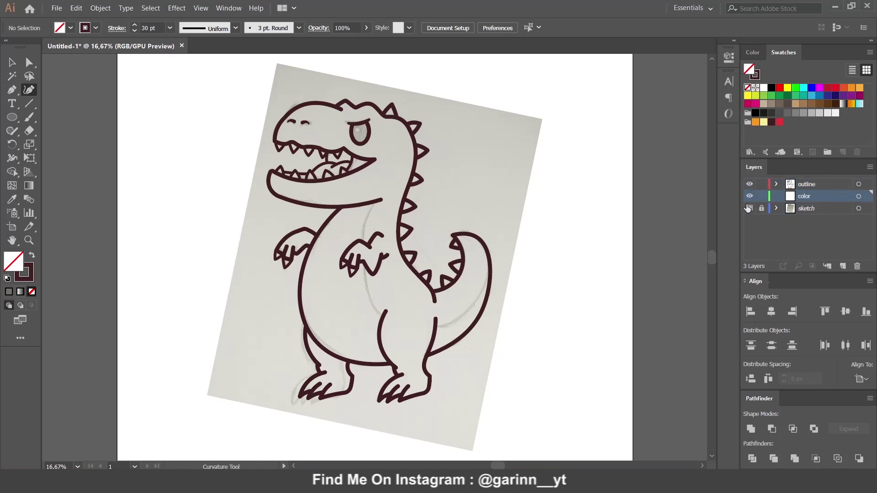
click(749, 208)
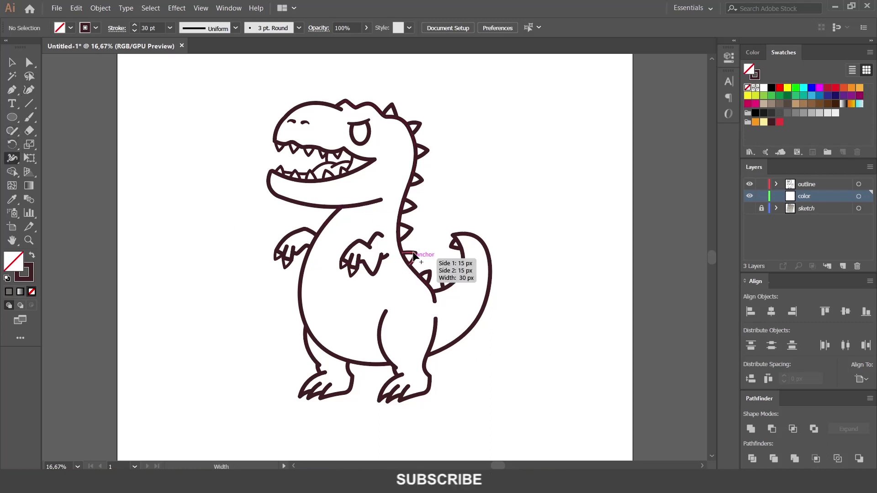
Taper the jaw, upper lip and lower jaw strokes with the Width tool
key(ctrl+equal)
key(ctrl+equal)
key(ctrl+equal)
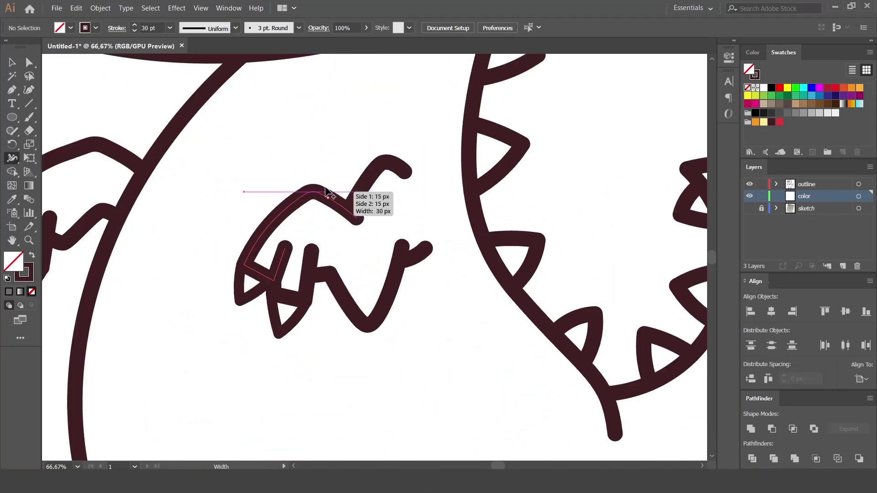
scroll(361, 292, up, 5)
drag(314, 284, 319, 293)
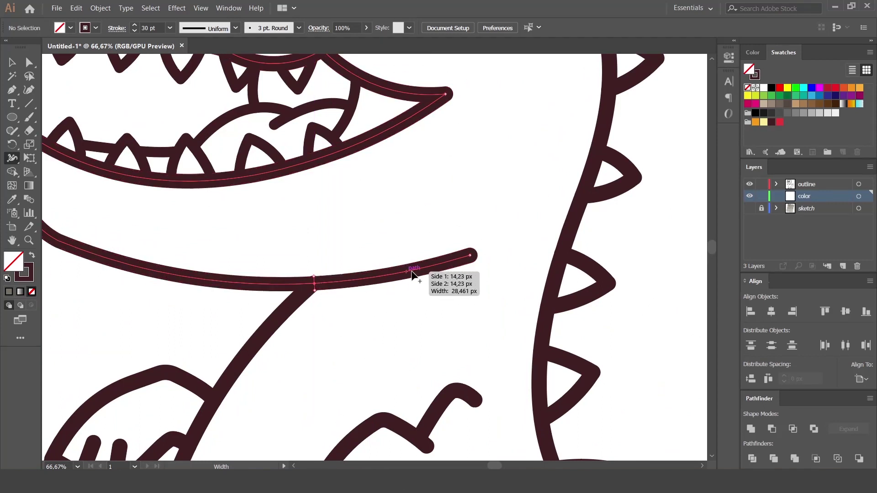
drag(471, 265, 470, 259)
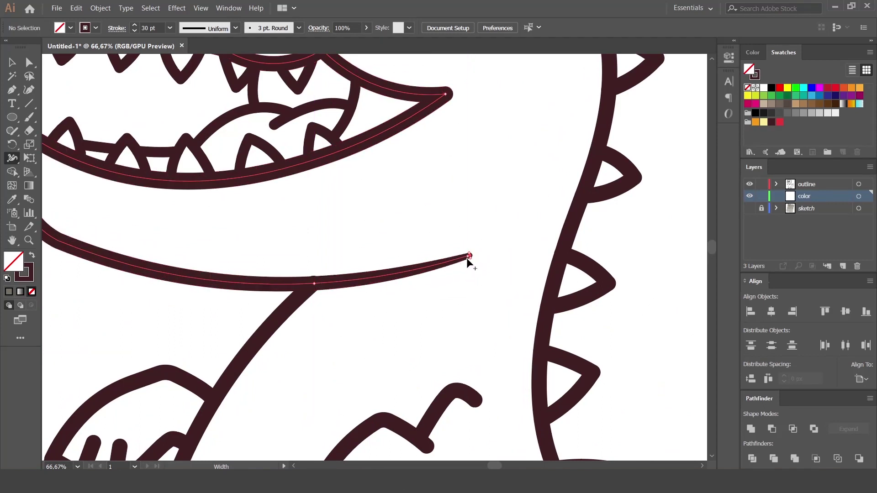
drag(462, 307, 551, 363)
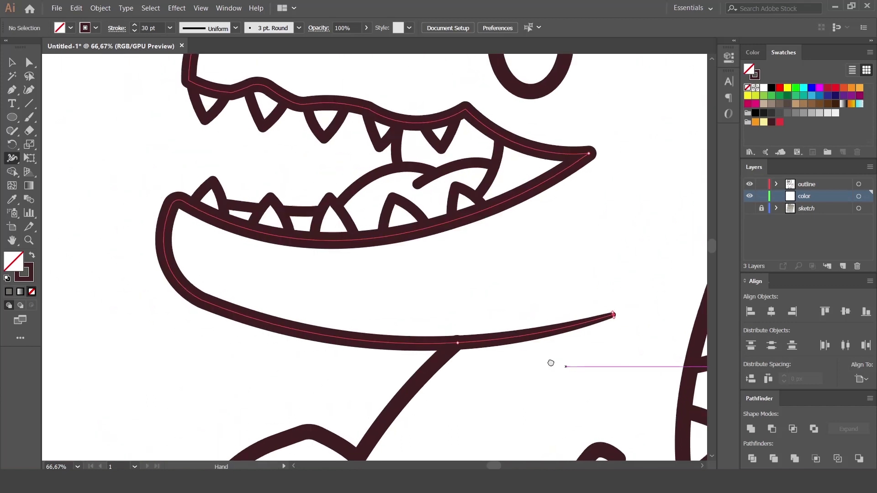
click(391, 245)
drag(192, 296, 188, 302)
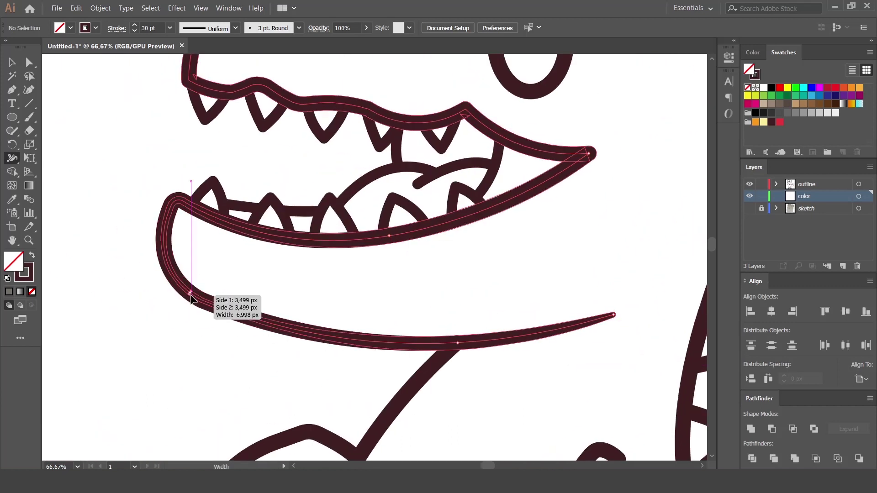
mouse_move(540, 399)
mouse_down()
mouse_move(468, 271)
mouse_move(489, 301)
mouse_up()
Taper the end of the arm's hook and the claw stroke's tip
key(a)
click(396, 254)
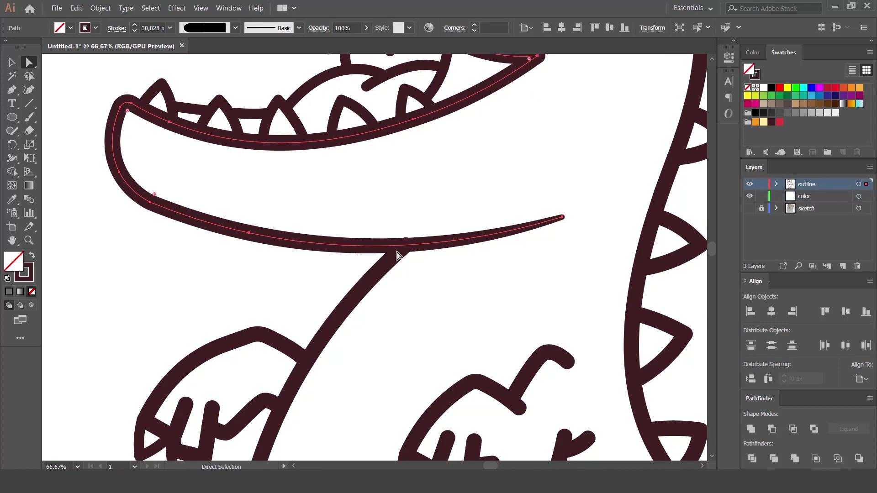
click(396, 258)
scroll(423, 270, down, 3)
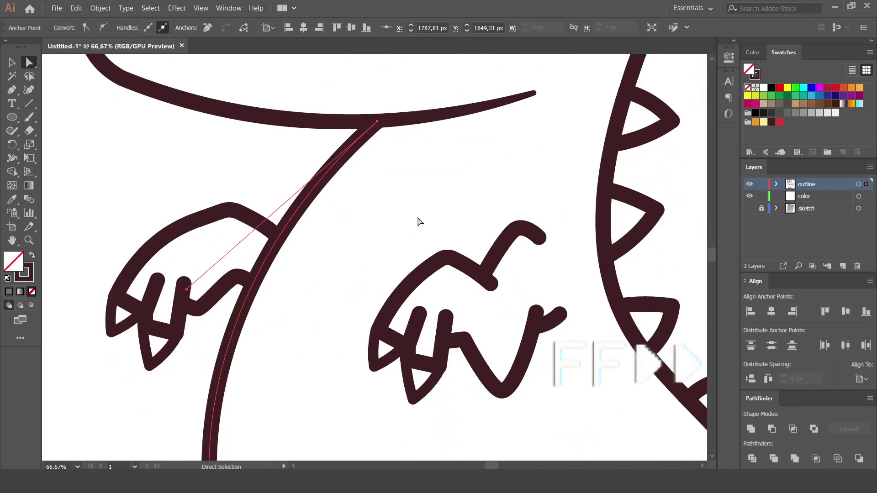
click(511, 238)
key(shift+w)
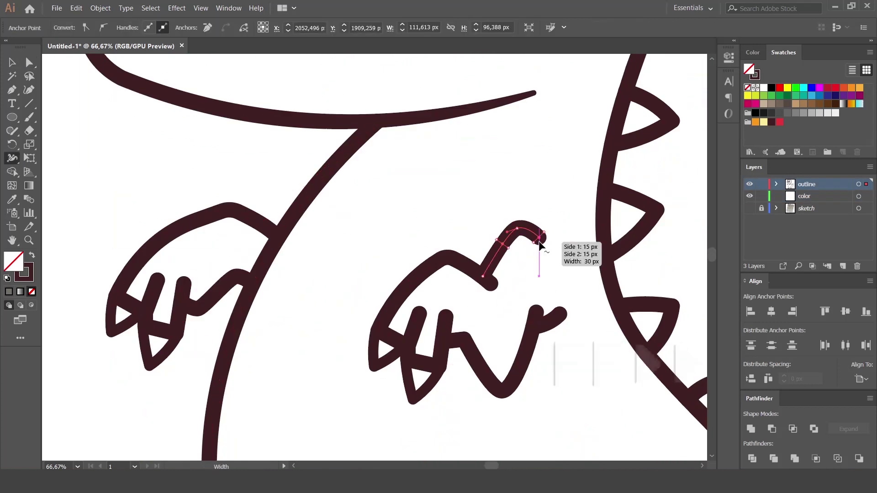
drag(544, 238, 540, 236)
drag(559, 314, 553, 320)
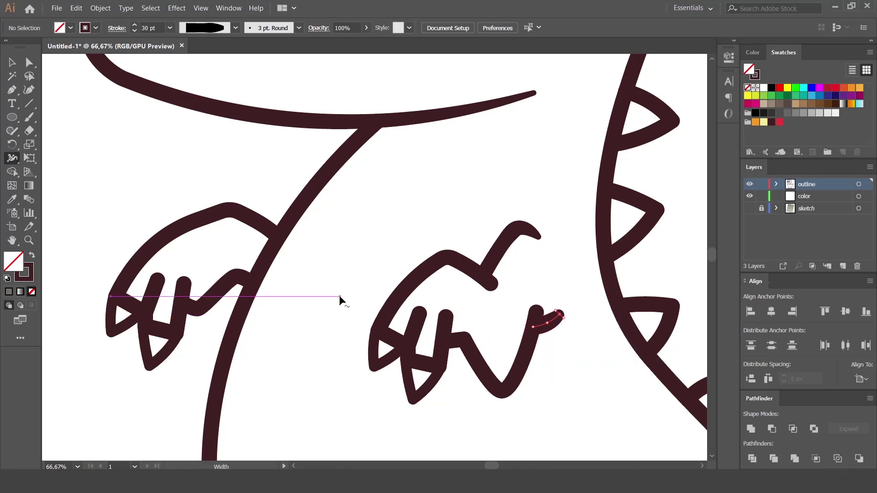
Taper the tops of the leg strokes and thin the toe tips, then fit the artboard
drag(582, 279, 482, 209)
drag(407, 111, 401, 110)
drag(604, 138, 600, 143)
alt+scroll(308, 226, up, 2)
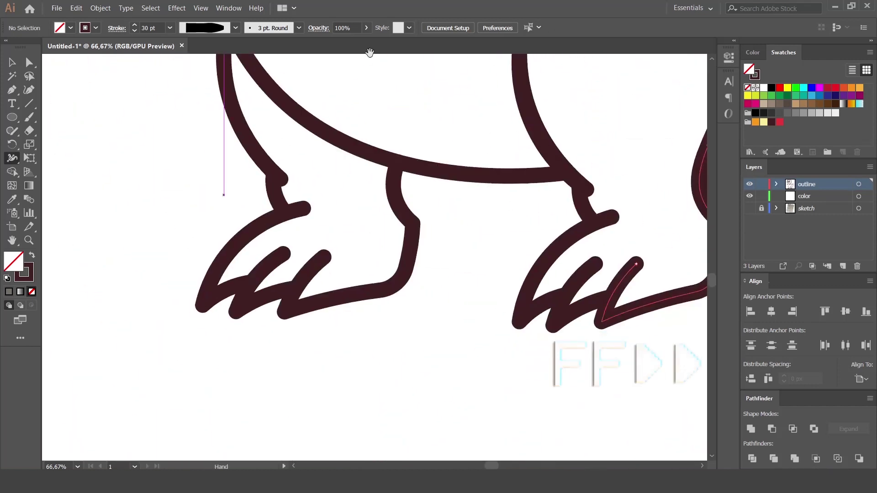
mouse_move(308, 226)
mouse_down()
mouse_move(429, 308)
mouse_move(320, 242)
mouse_up()
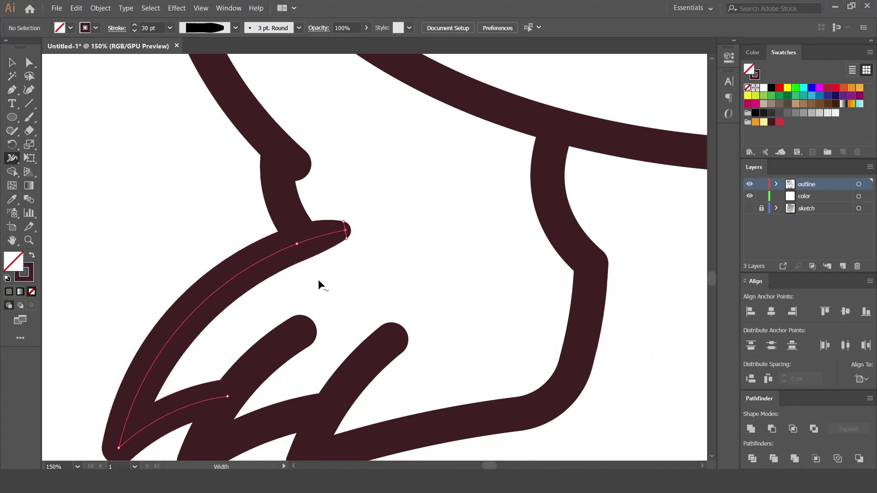
drag(249, 332, 248, 320)
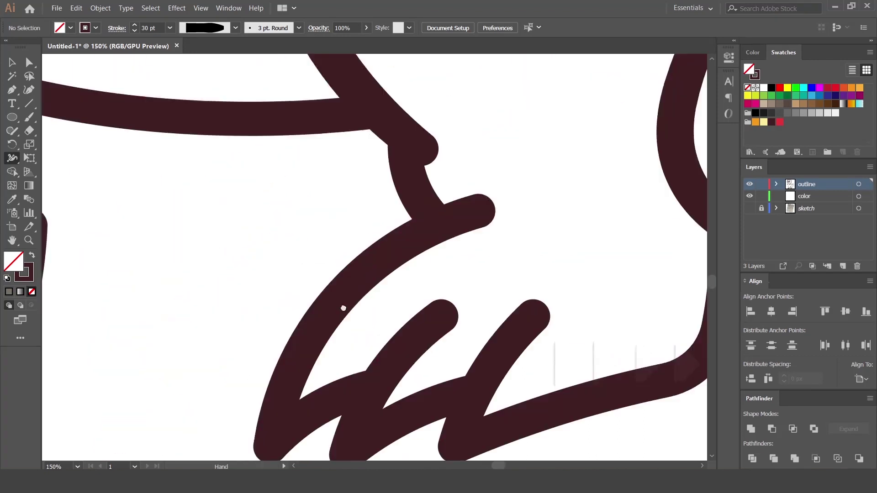
drag(343, 309, 331, 318)
drag(475, 215, 470, 228)
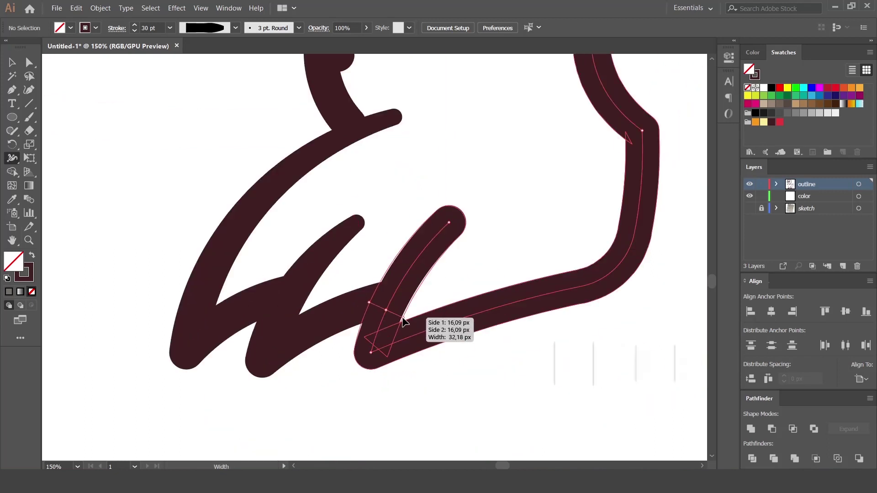
key(ctrl+minus)
key(ctrl+minus)
key(ctrl+minus)
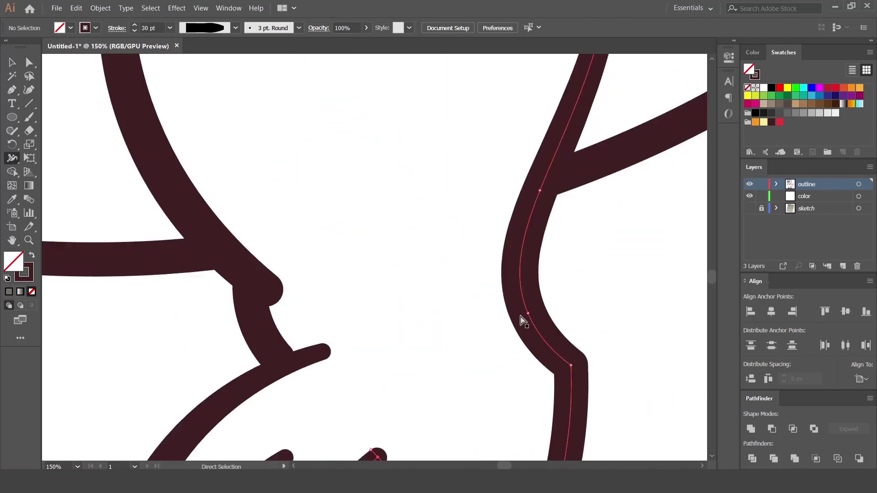
key(ctrl+minus)
key(ctrl+0)
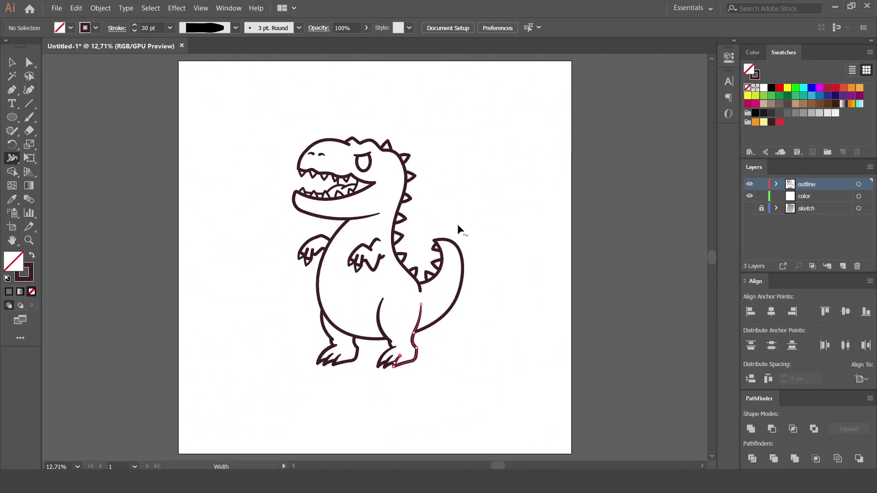
Copy the whole dinosaur outline onto the color layer and apply Offset Path to it
key(v)
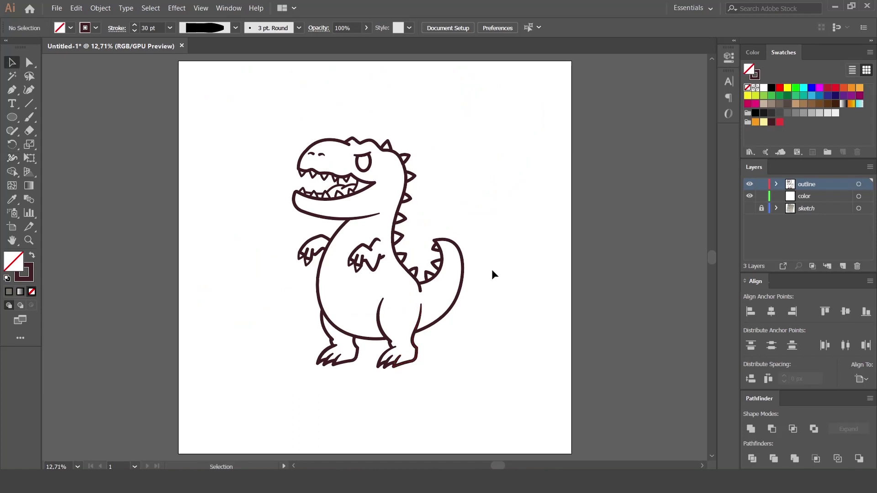
drag(430, 296, 470, 319)
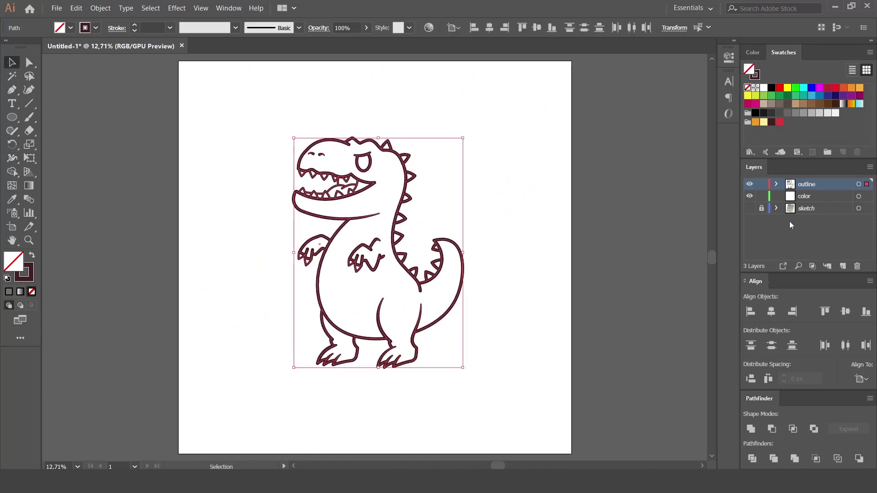
drag(869, 199, 867, 196)
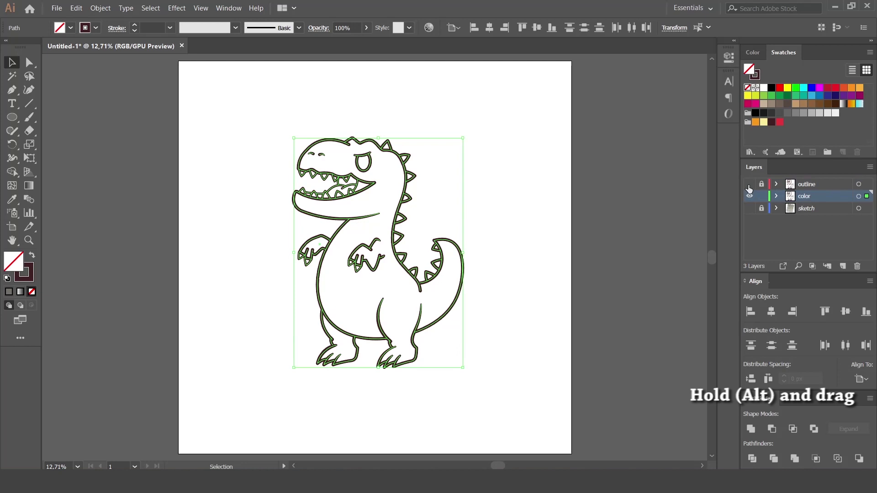
click(92, 10)
mouse_move(110, 234)
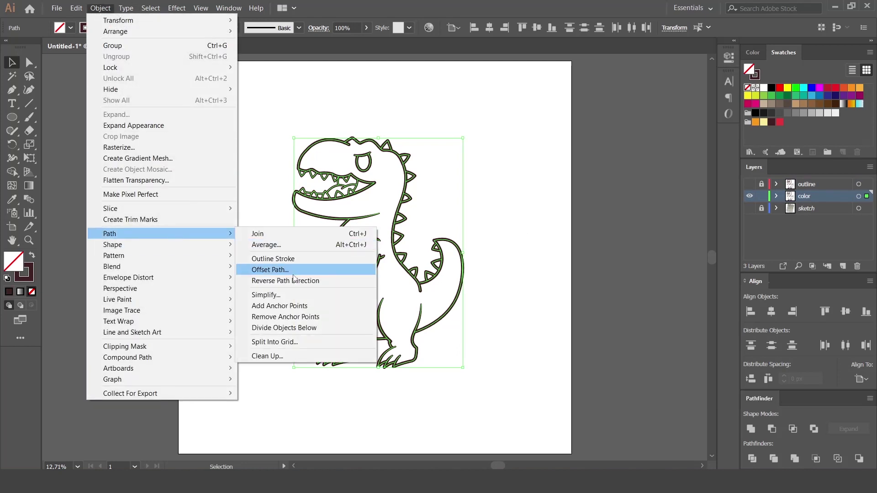
click(295, 275)
Unite the offset paths, ungroup, release the compound path and delete the outer silhouette
click(751, 433)
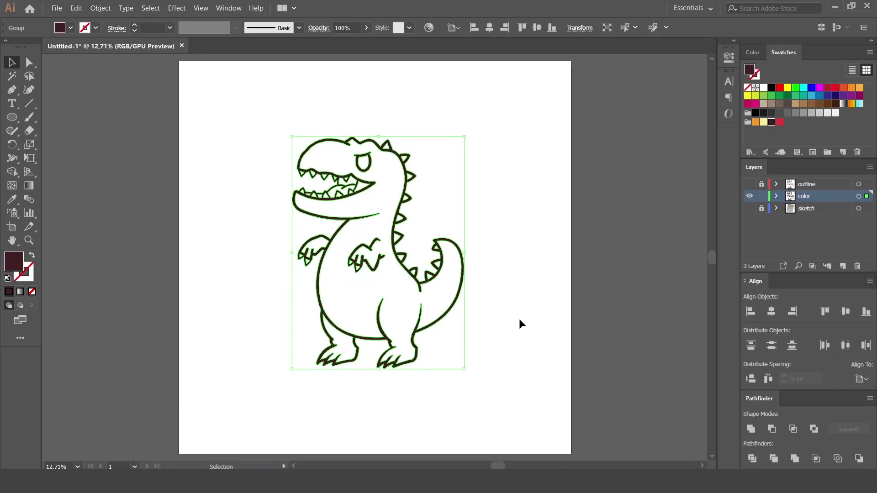
right_click(387, 255)
click(421, 333)
right_click(411, 289)
click(438, 345)
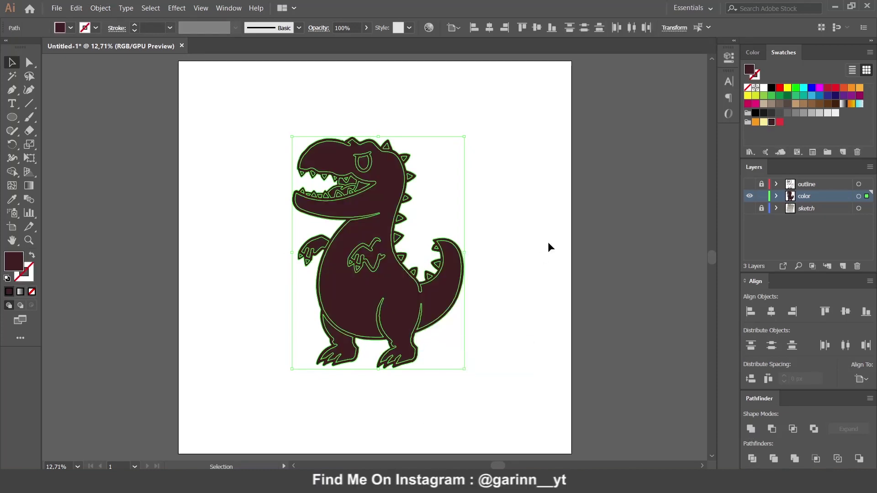
click(547, 242)
click(462, 259)
key(Delete)
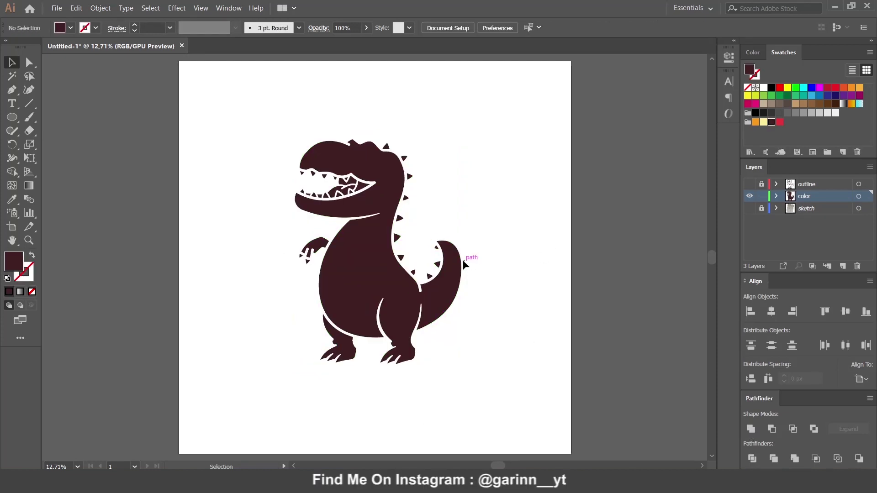
Delete the small belly squiggle from the dinosaur's dark fill shapes
click(400, 251)
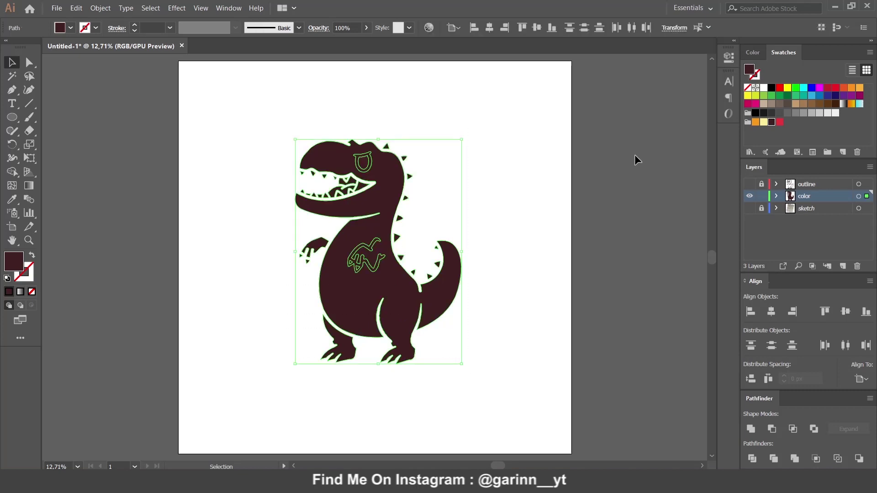
click(365, 266)
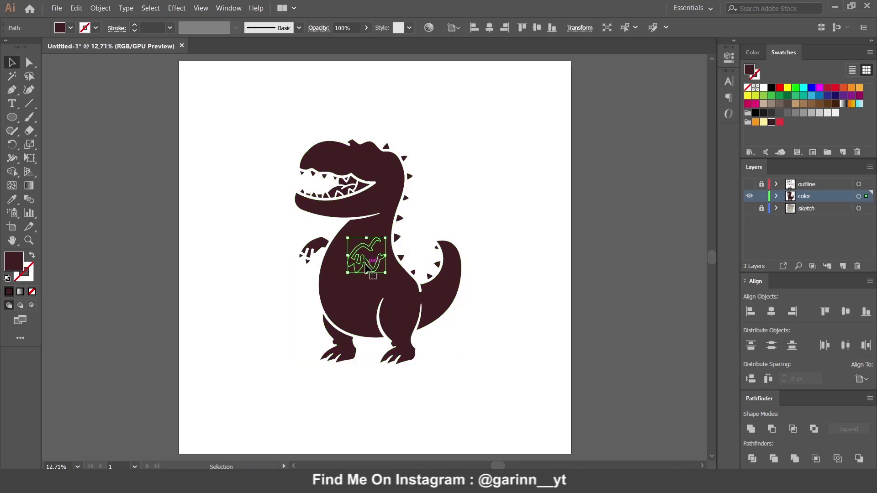
key(Delete)
Test-move the body shape, undo it, and check its Arrange options without changing anything
drag(364, 268, 250, 282)
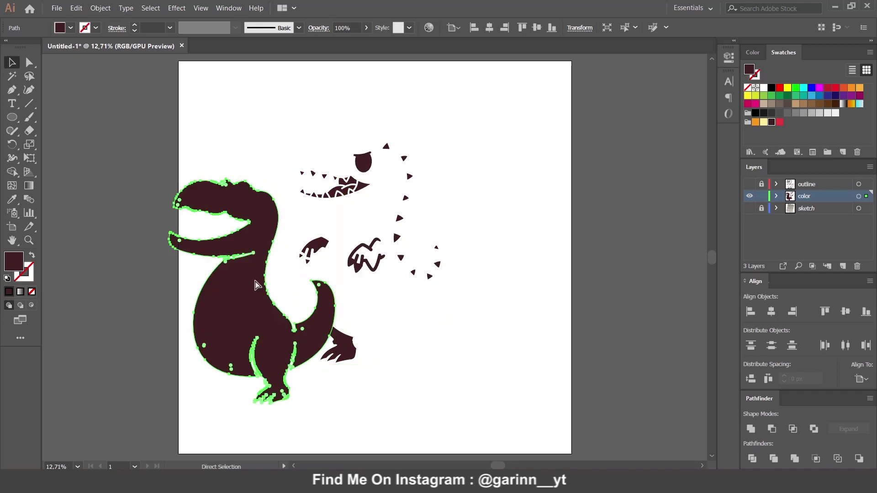
key(ctrl+z)
click(452, 204)
click(377, 265)
right_click(379, 216)
click(508, 303)
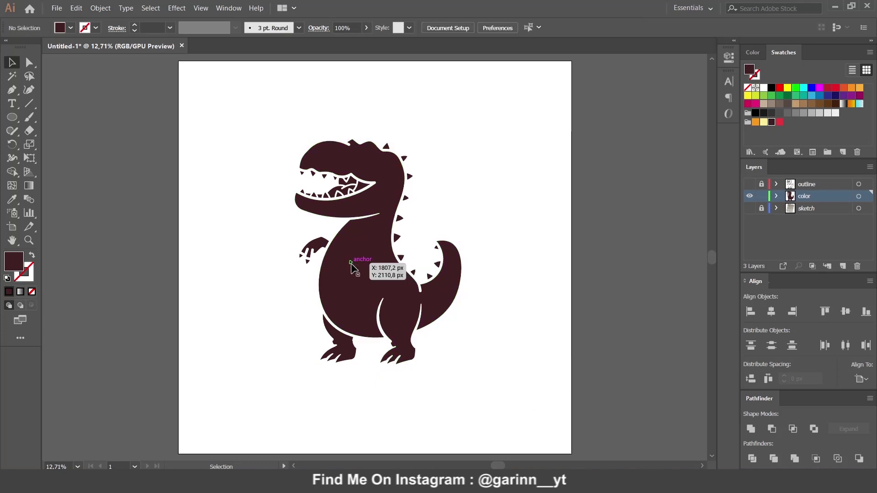
Fill all dinosaur fill shapes pale yellow and show the outline layer again
key(ctrl+a)
click(763, 122)
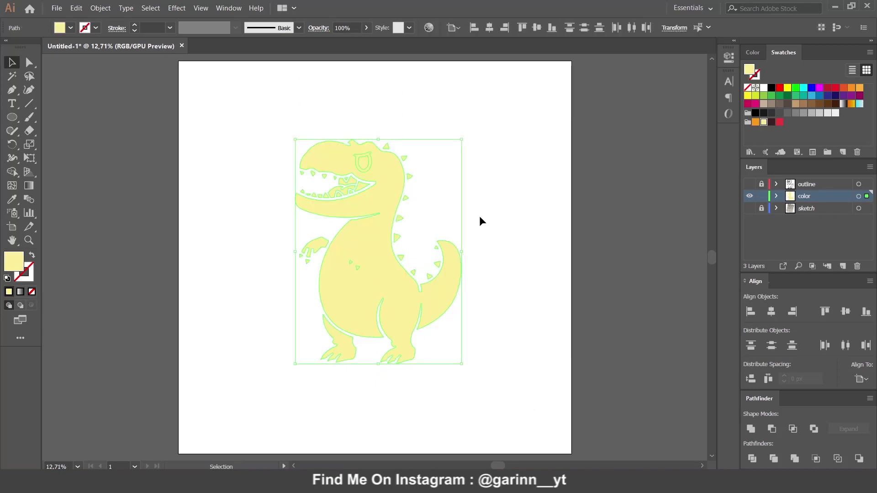
click(467, 212)
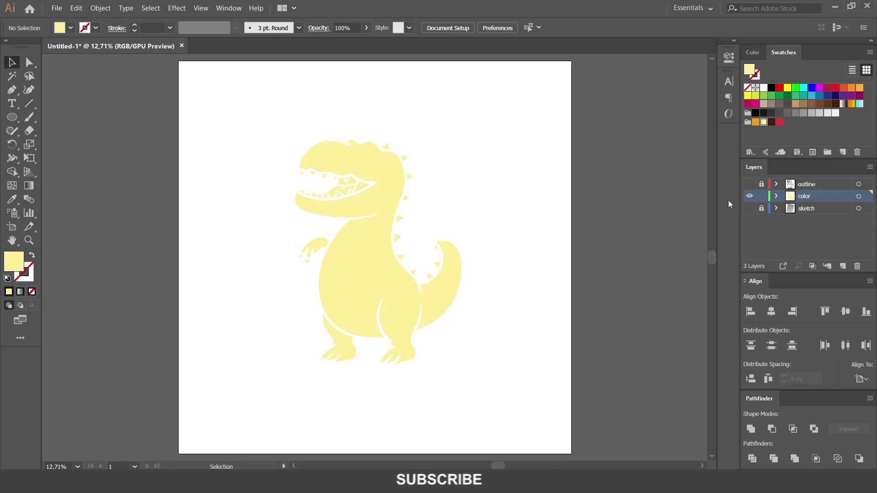
click(749, 184)
Make the dinosaur's body and left arm fills orange
key(ctrl+plus)
key(ctrl+plus)
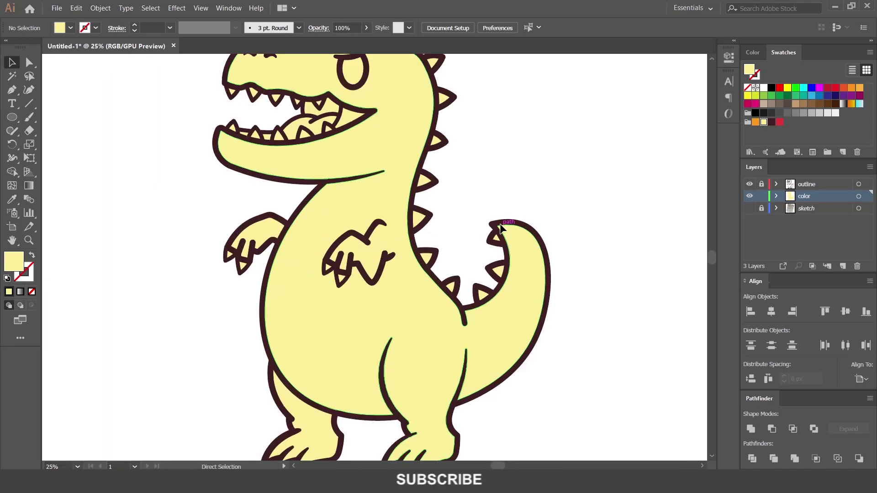
click(342, 277)
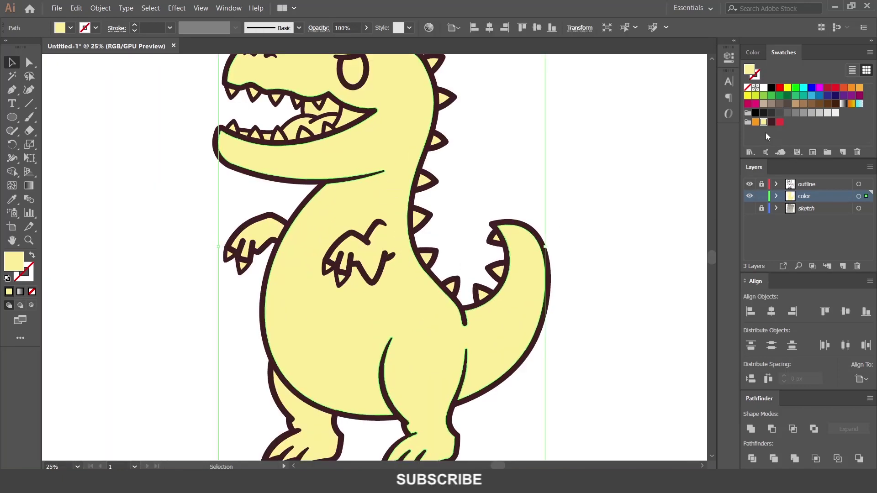
click(755, 122)
click(483, 161)
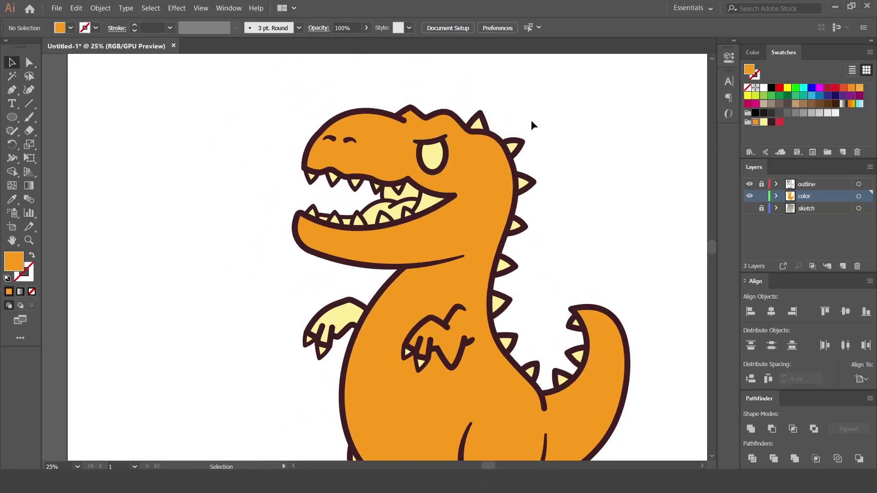
click(344, 319)
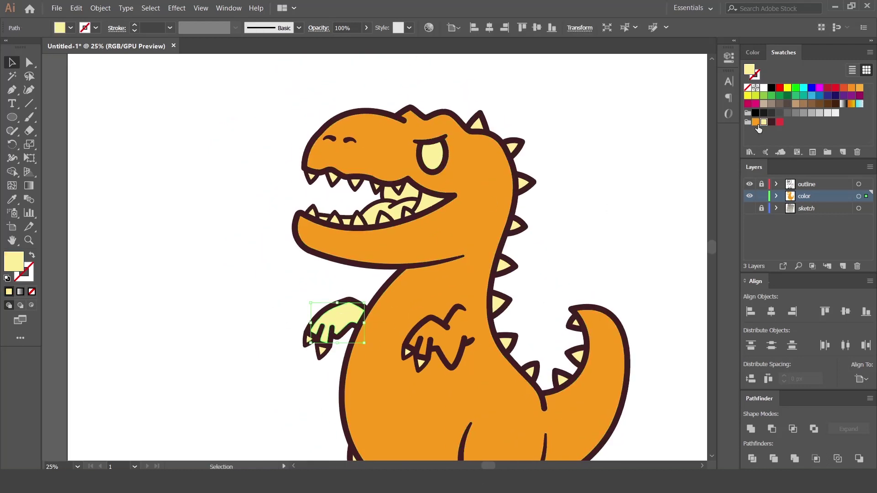
click(756, 121)
Make the two mouth interior shapes red
click(417, 199)
shift+click(403, 209)
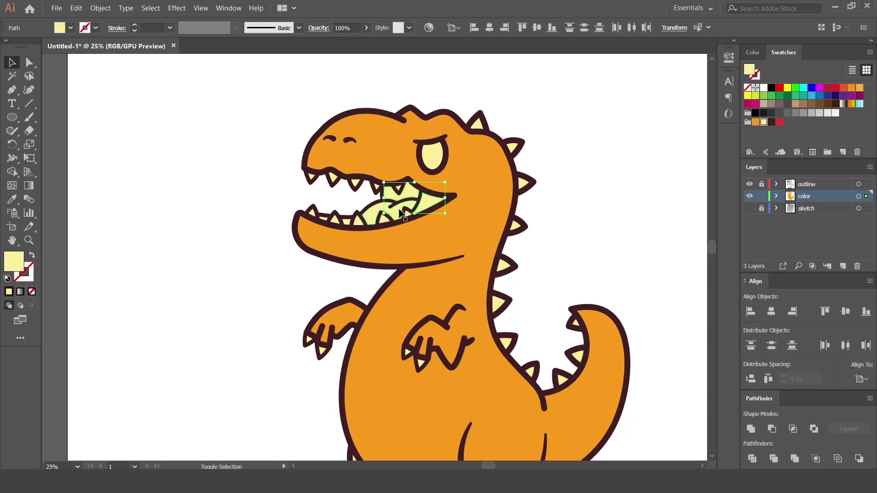
click(779, 123)
click(628, 251)
Make the upper and lower teeth white
drag(396, 185, 314, 181)
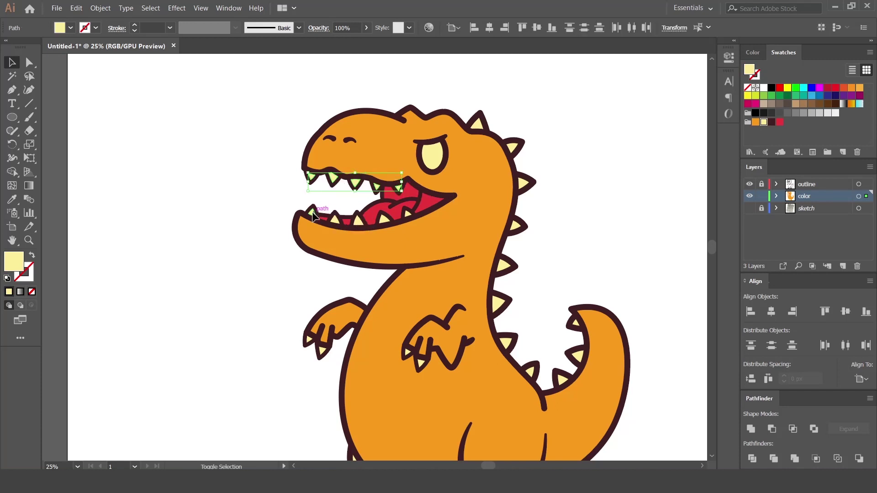
drag(394, 222, 404, 222)
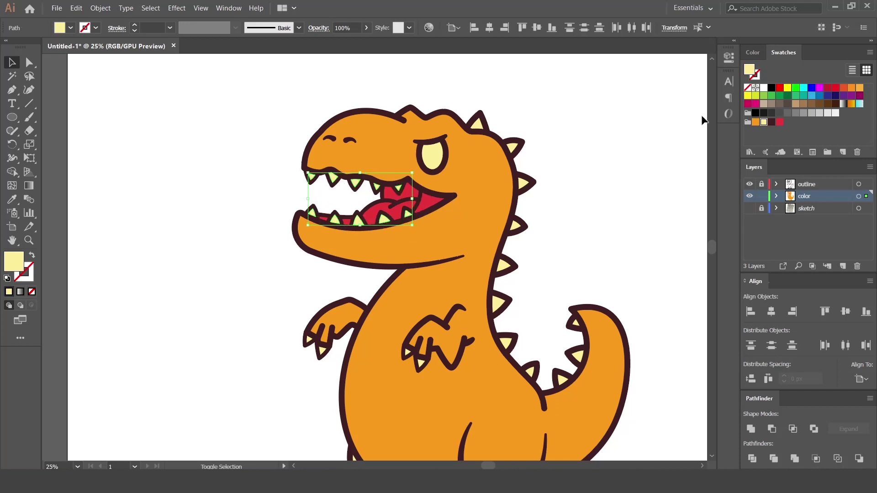
click(764, 87)
click(431, 155)
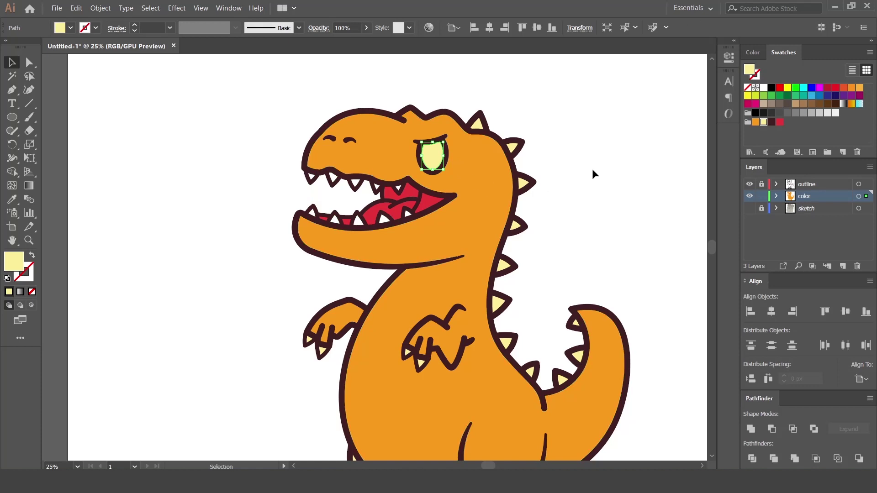
click(622, 146)
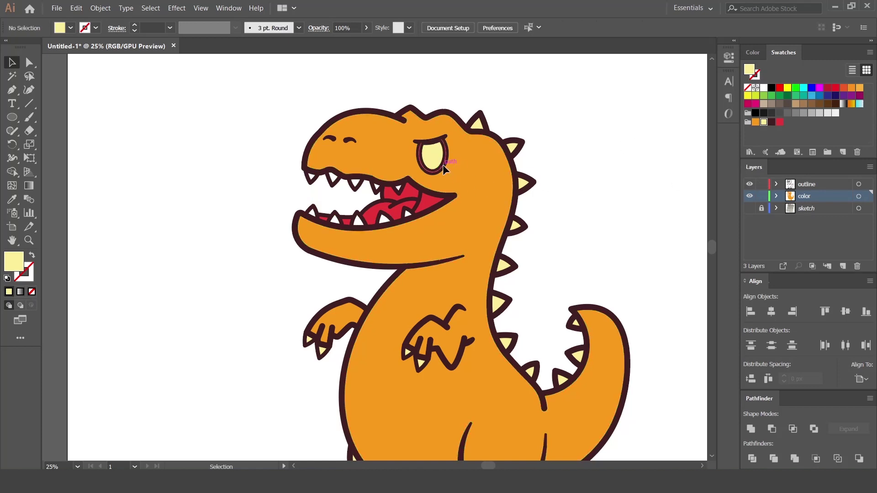
Remove the extra eye shapes and move the eye fill to the outline layer in dark maroon
drag(443, 165, 561, 137)
drag(447, 158, 602, 190)
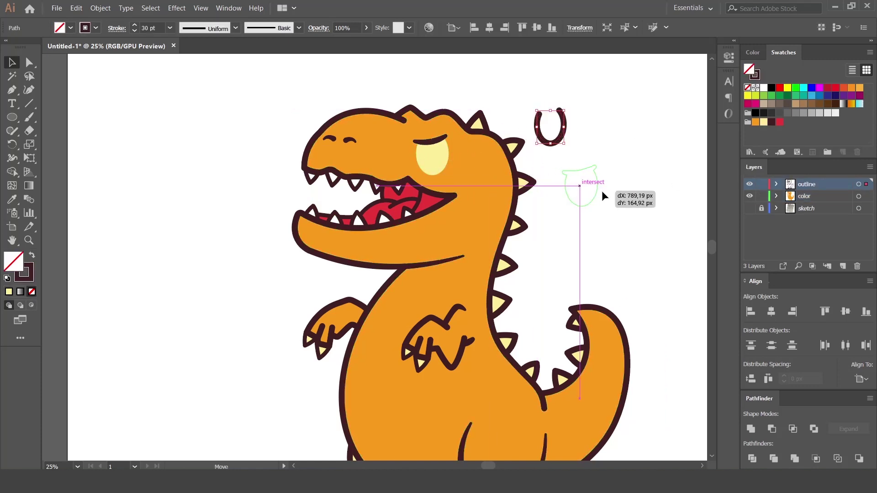
key(Delete)
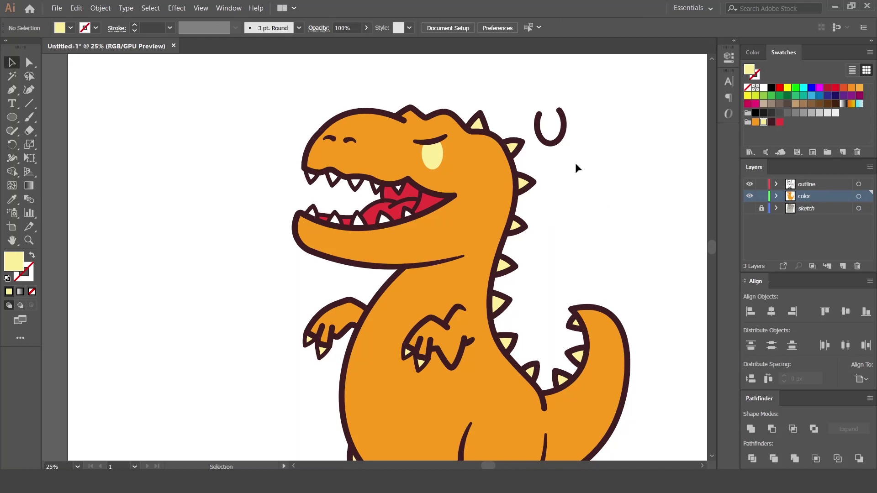
click(561, 133)
key(Delete)
click(550, 113)
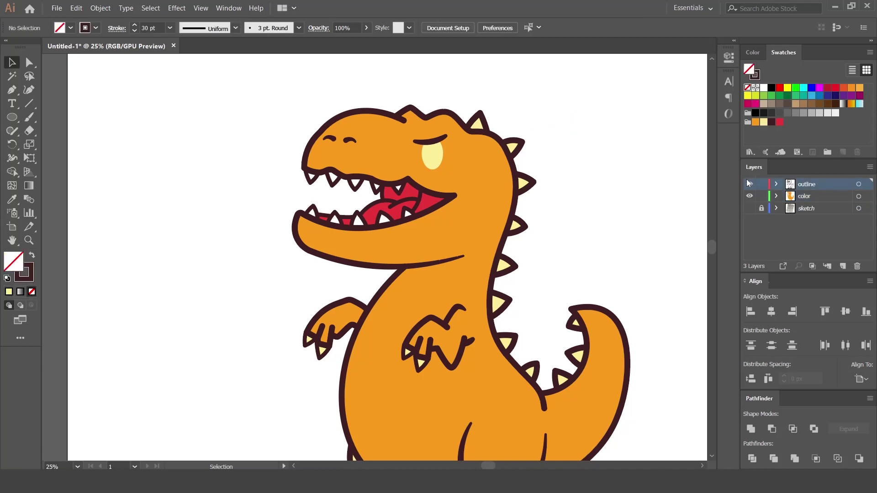
click(435, 158)
drag(866, 197, 866, 184)
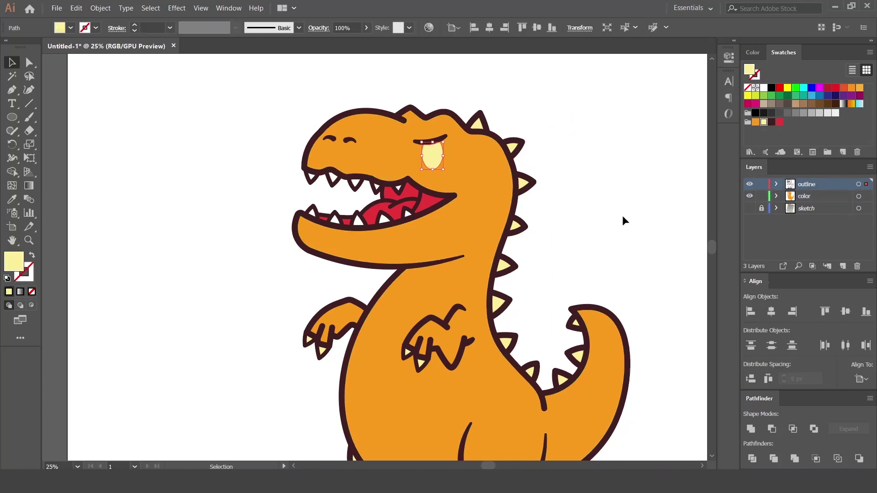
click(771, 121)
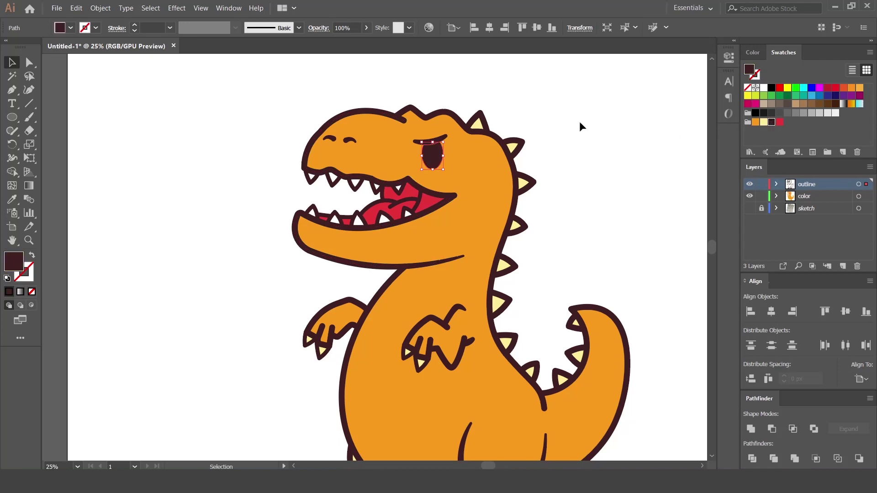
Draw a small white highlight circle inside the eye and enlarge it slightly
key(a)
key(ctrl+plus)
key(ctrl+plus)
key(ctrl+plus)
key(ctrl+plus)
key(ctrl+plus)
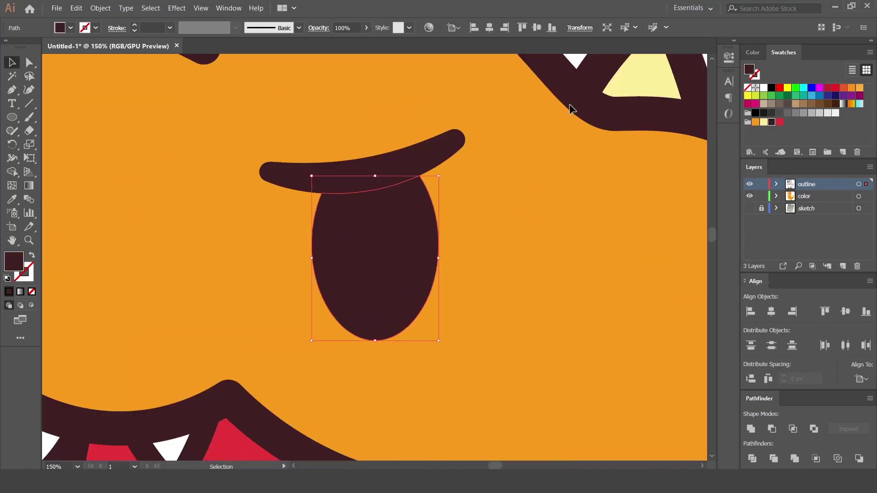
key(l)
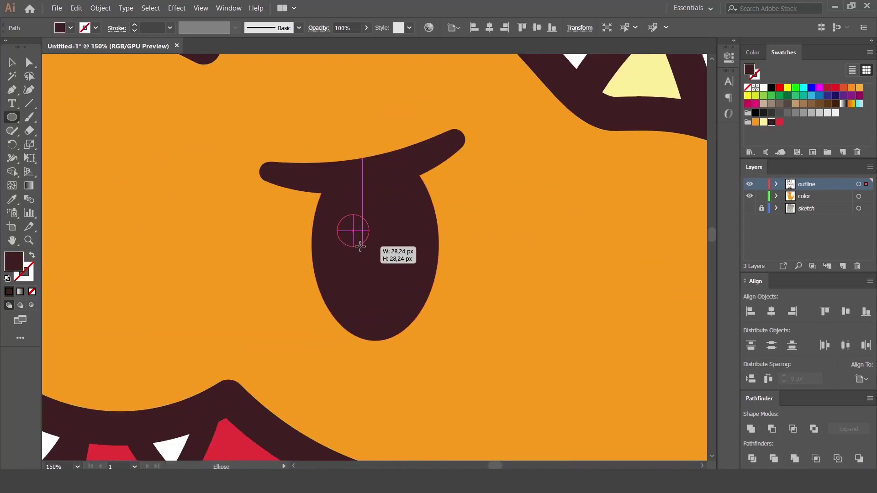
drag(337, 215, 369, 246)
click(764, 88)
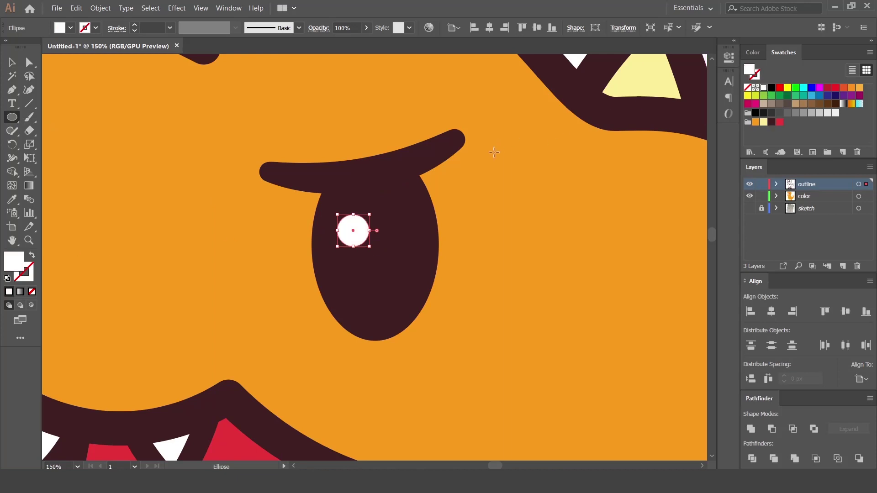
drag(369, 246, 372, 249)
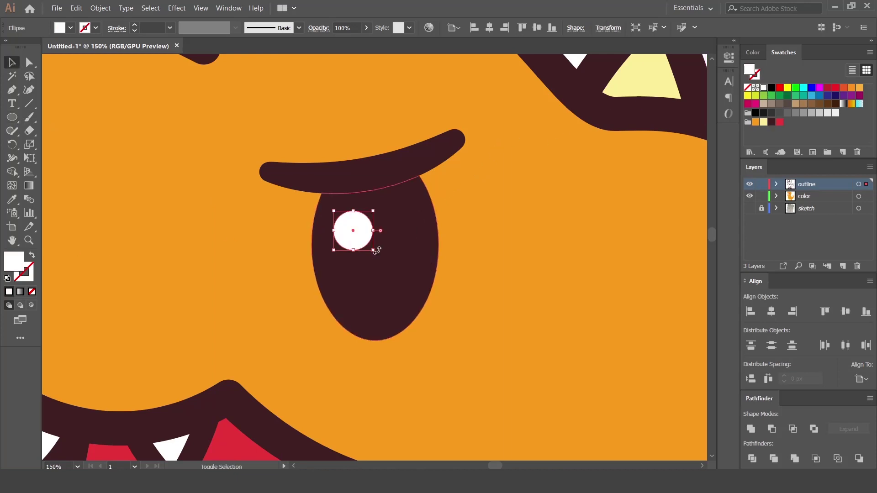
key(ctrl+minus)
key(ctrl+minus)
key(ctrl+minus)
click(525, 193)
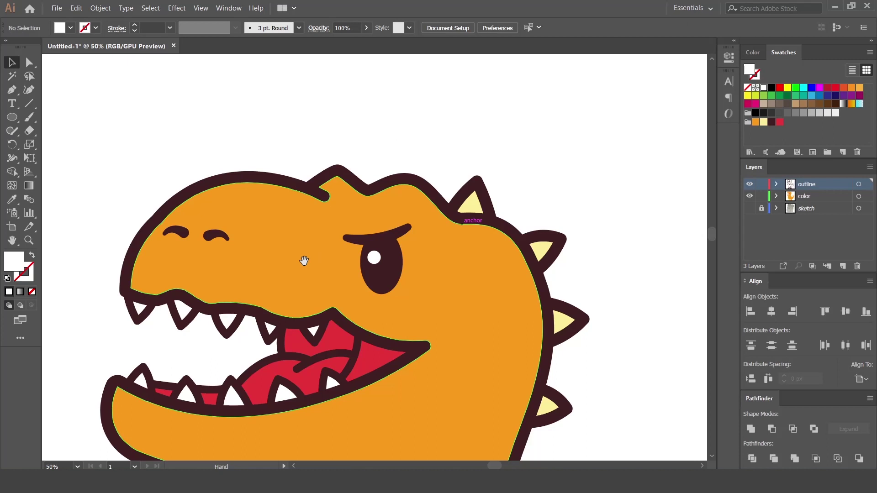
Fill the inner mouth shape with a darker red, ending on hex A51C30
drag(313, 254, 356, 146)
click(405, 223)
double_click(23, 262)
text(C8203C)
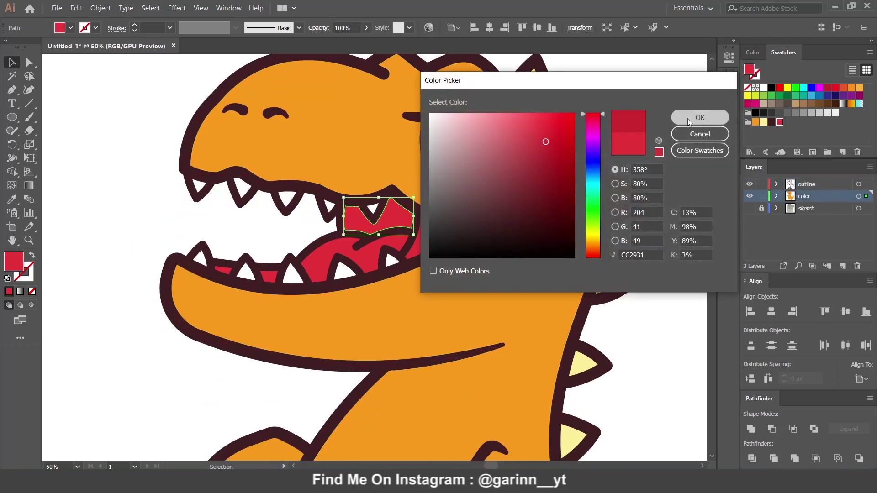
click(698, 123)
double_click(15, 265)
text(A51C30)
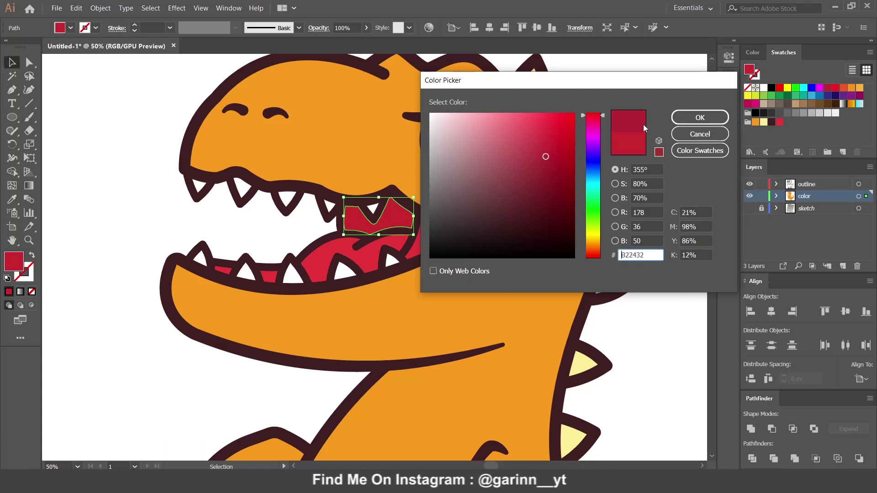
key(Return)
click(187, 213)
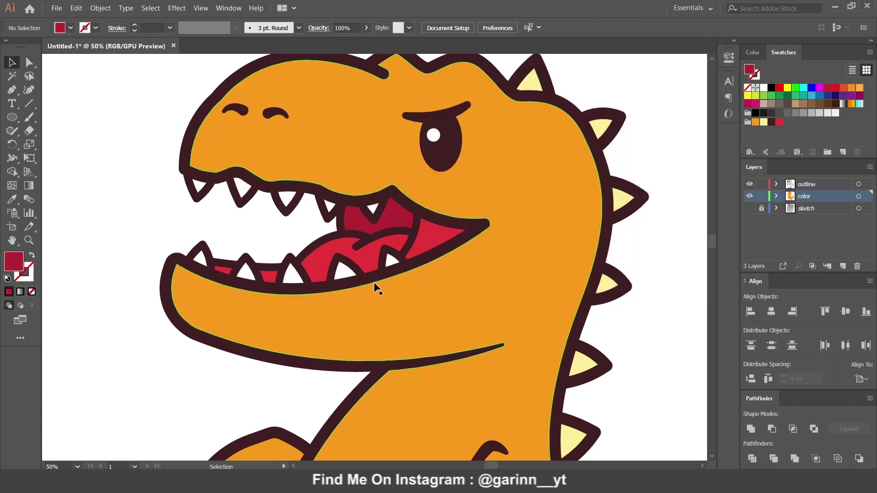
Eyedrop the dark red onto the three other red mouth shapes
click(223, 269)
shift+click(268, 275)
shift+click(431, 235)
key(i)
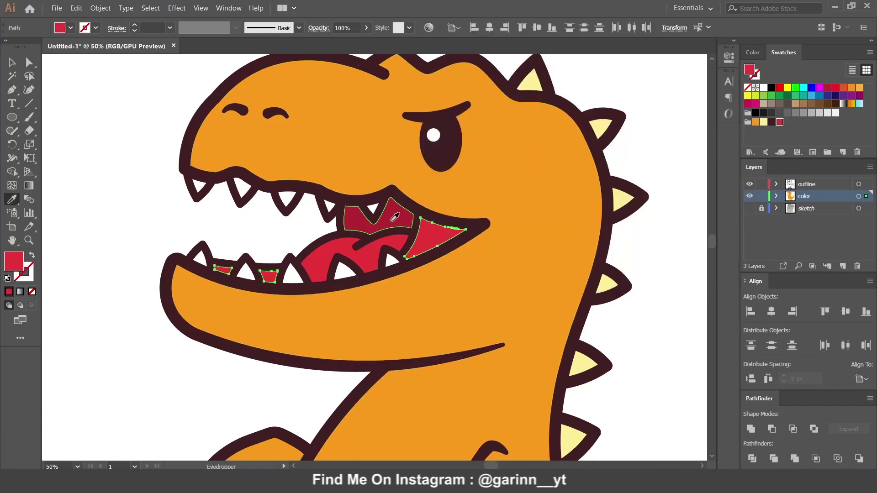
key(v)
click(140, 215)
Fill the three arm claw tips with the white swatch
drag(601, 327, 560, 203)
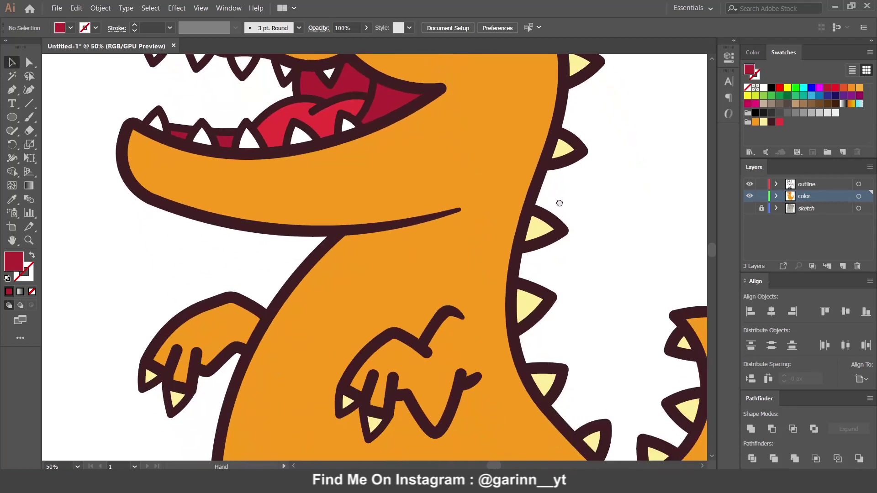
click(373, 422)
shift+click(343, 403)
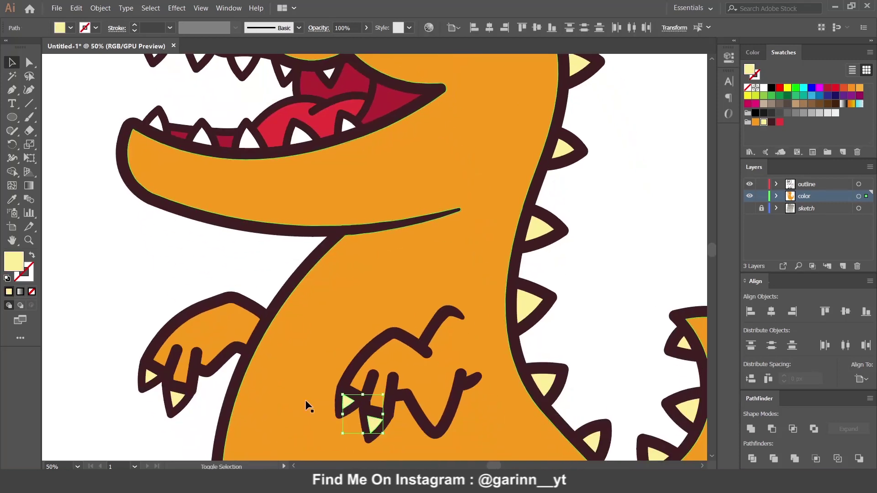
shift+click(150, 375)
click(763, 88)
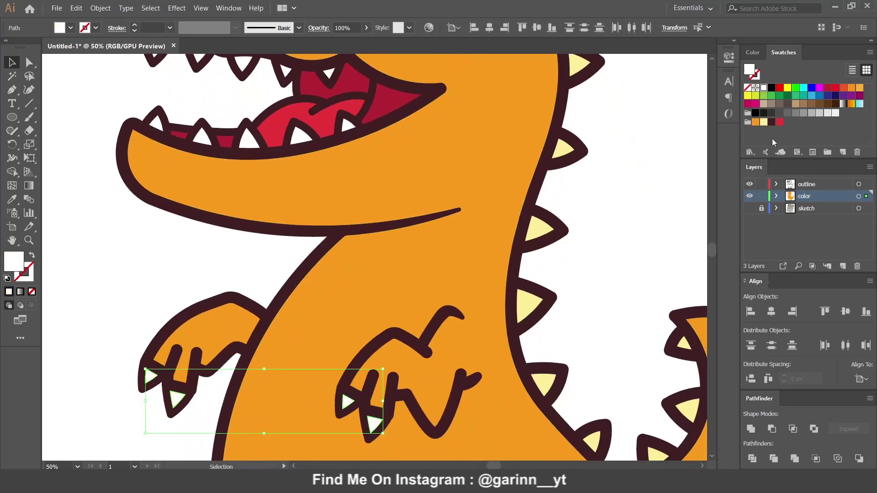
click(633, 231)
Fit the whole dinosaur in view and select the pale yellow left leg
drag(595, 443, 571, 259)
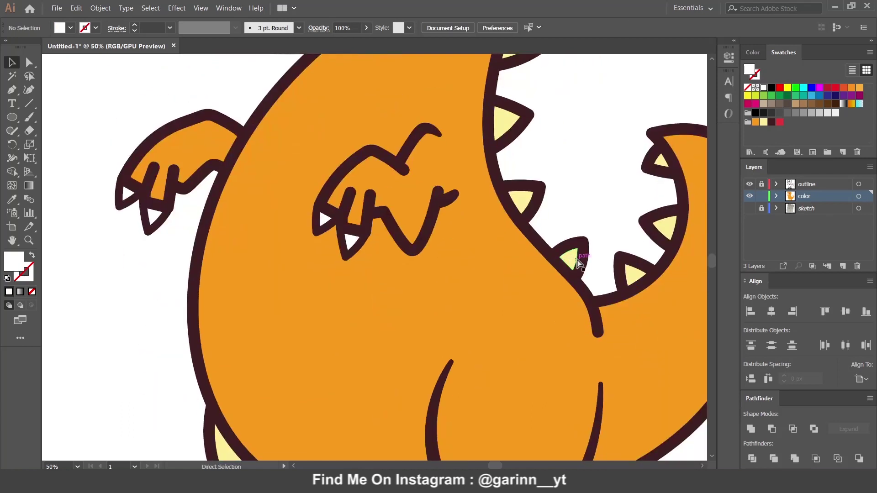
key(ctrl+0)
click(344, 344)
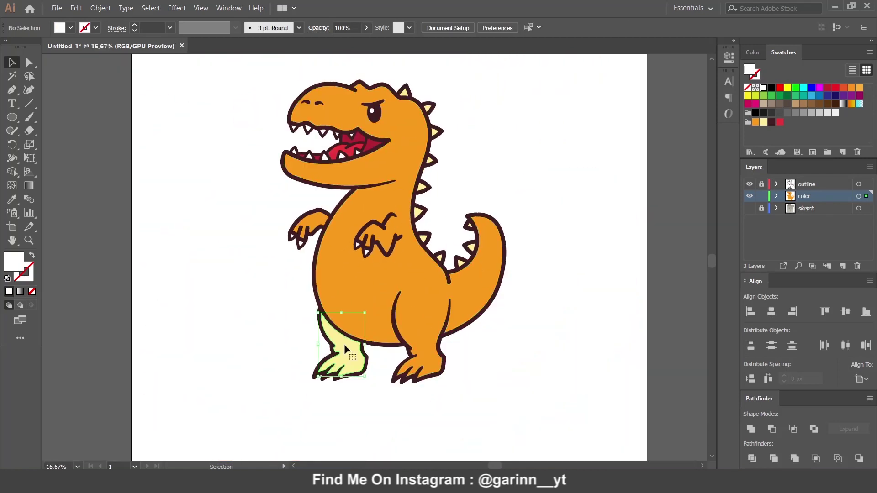
Fill the left leg orange and start a curved Pen path from the jaw along the belly
click(755, 121)
click(578, 228)
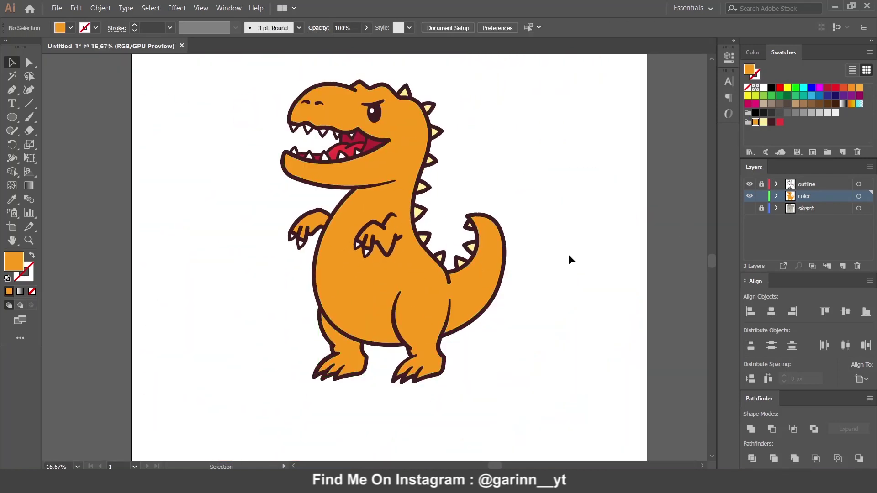
click(389, 182)
drag(421, 309, 495, 296)
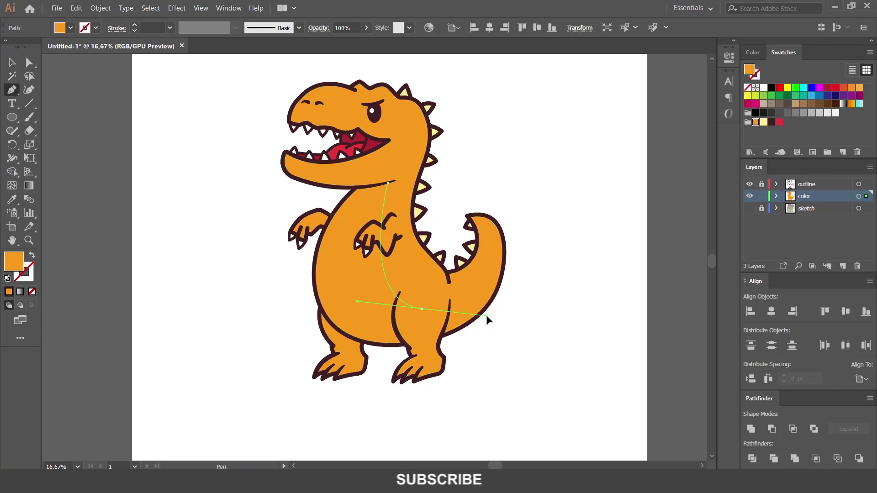
mouse_move(500, 230)
mouse_down()
mouse_move(471, 180)
mouse_move(471, 156)
mouse_up()
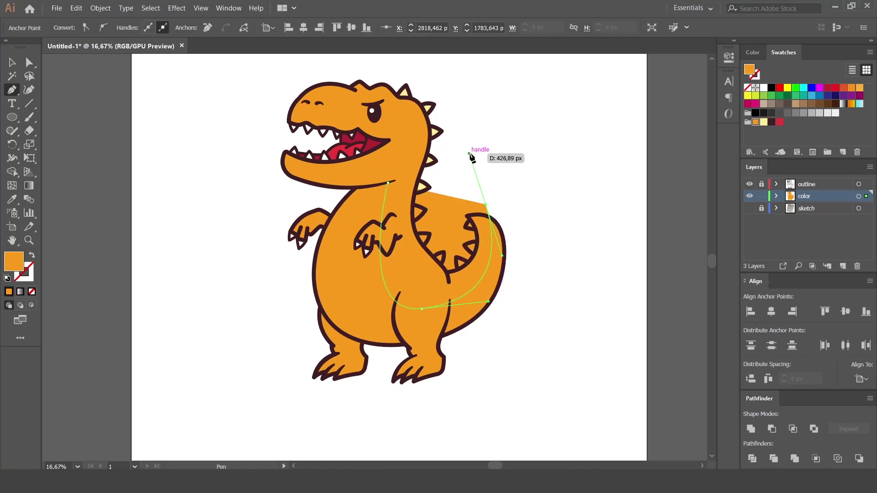
mouse_move(439, 255)
mouse_down()
mouse_move(495, 259)
mouse_move(438, 194)
mouse_move(471, 195)
mouse_up()
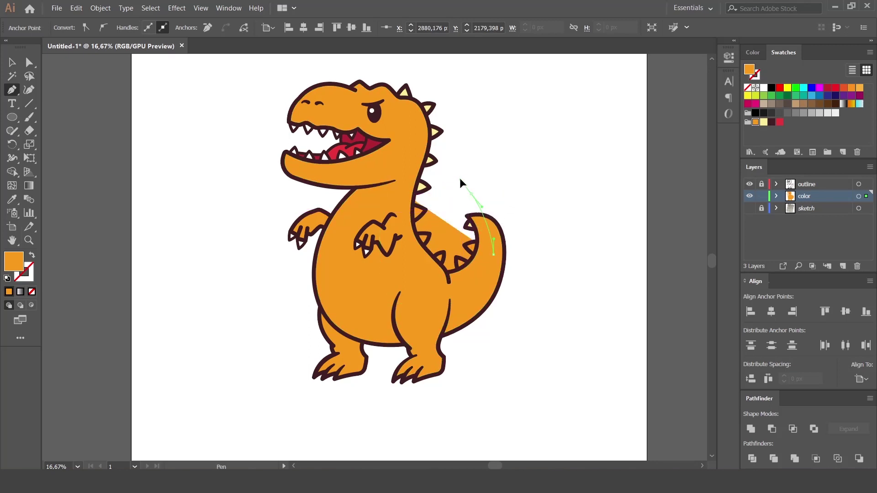
click(470, 190)
Continue the Pen path around the tail tip, feet and arm, closing it at the jaw
drag(536, 265, 545, 309)
click(506, 382)
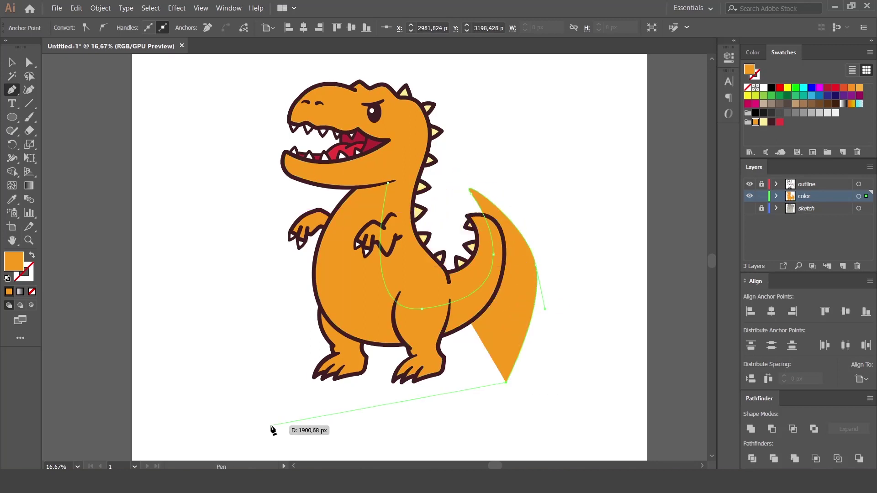
click(271, 424)
click(254, 324)
click(275, 213)
click(305, 197)
click(351, 186)
Use Shape Builder on the body and new shape to remove the orange outside the dinosaur
key(v)
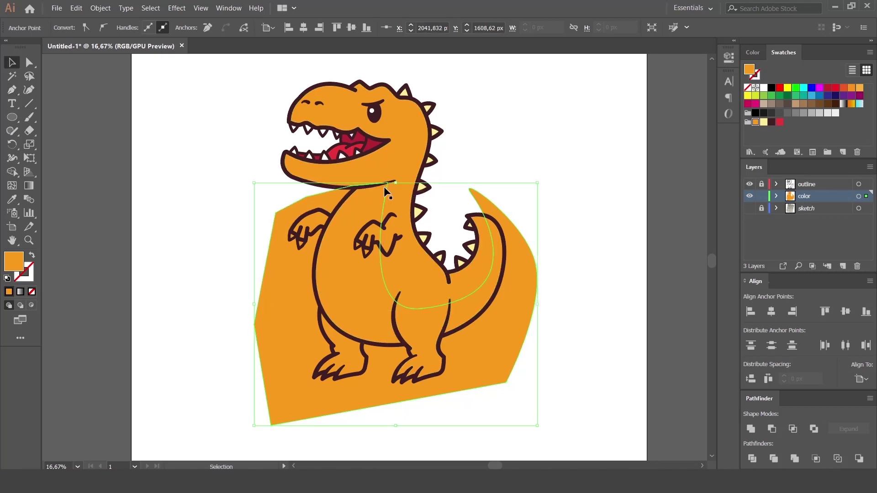
shift+click(412, 160)
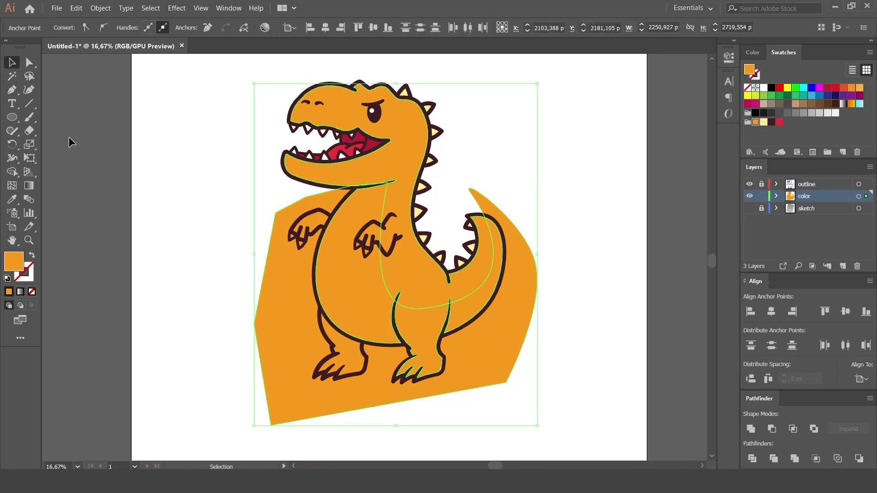
click(15, 172)
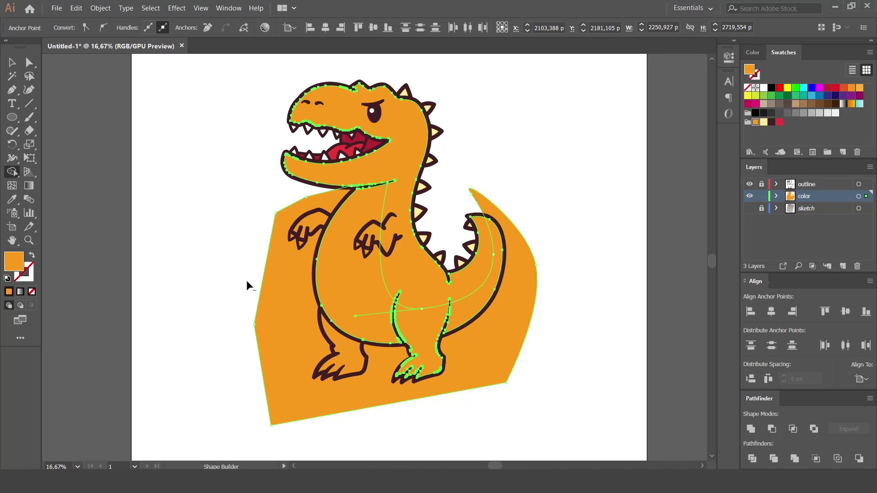
alt+click(273, 288)
Fill the belly and tail underside piece pale yellow
key(v)
click(339, 274)
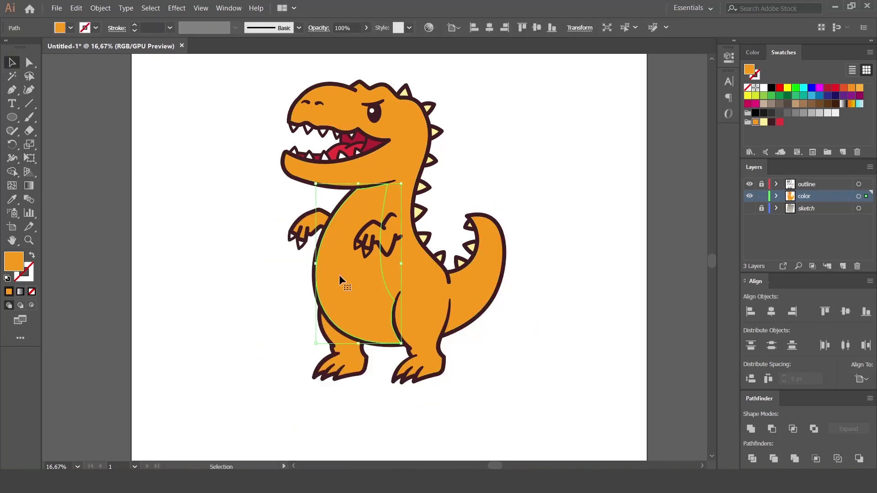
click(428, 362)
click(457, 361)
click(470, 300)
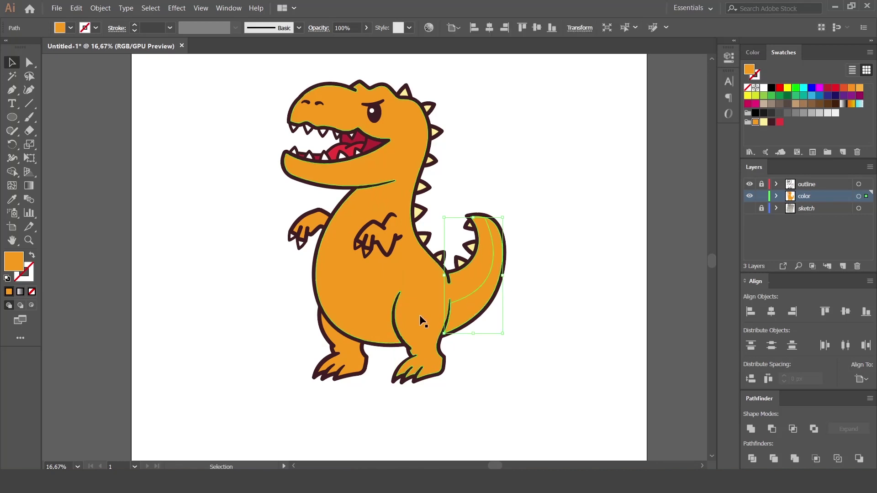
click(763, 123)
click(593, 206)
Arrange the pale yellow belly so it sits in front of the orange body
click(379, 234)
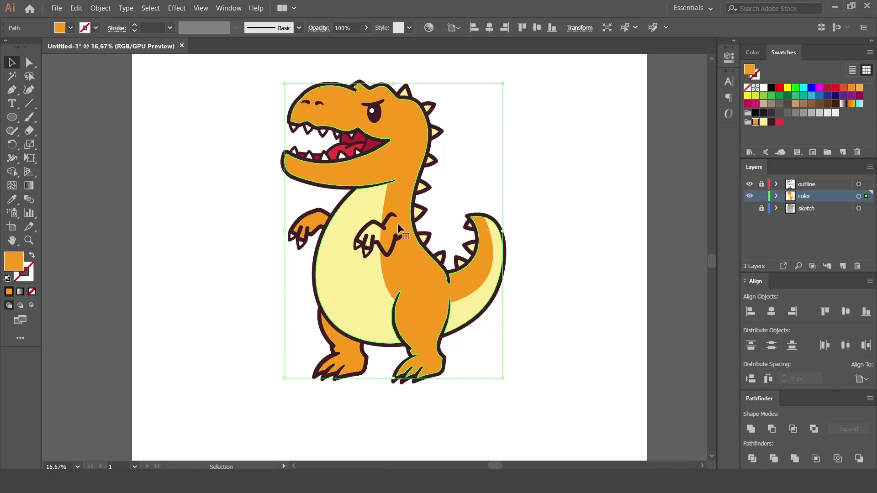
click(429, 201)
click(399, 228)
click(413, 223)
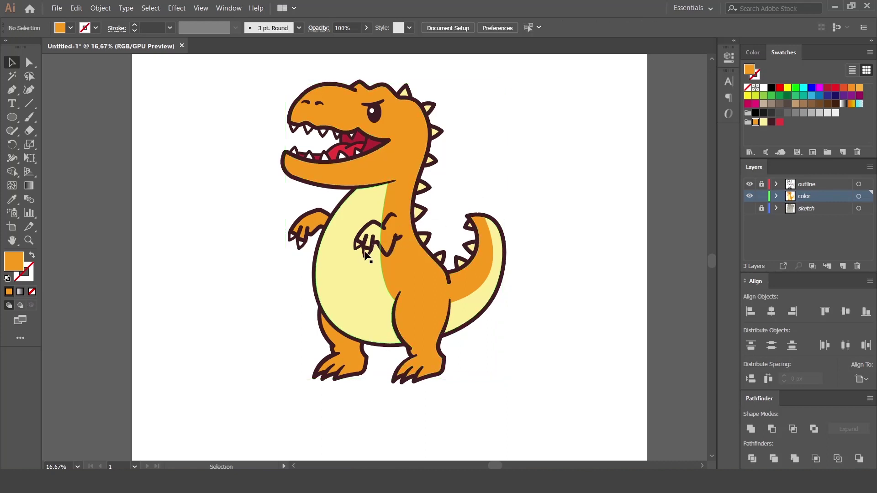
click(367, 205)
right_click(367, 204)
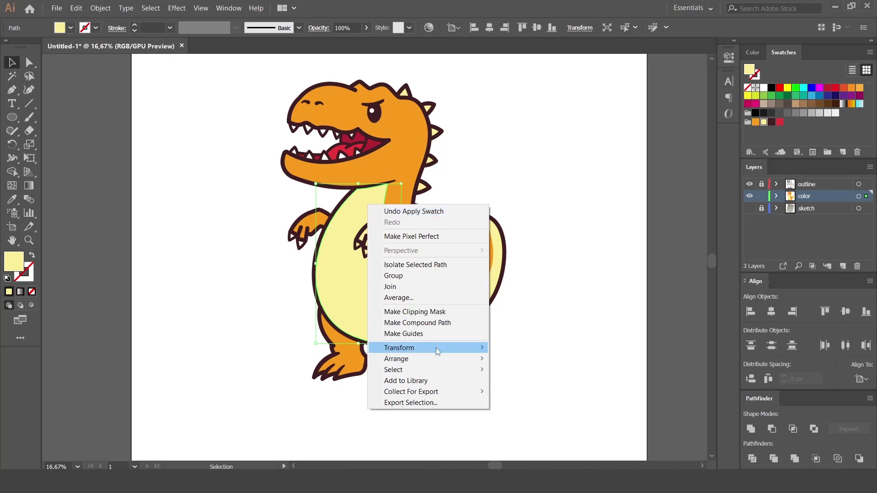
click(525, 391)
right_click(357, 273)
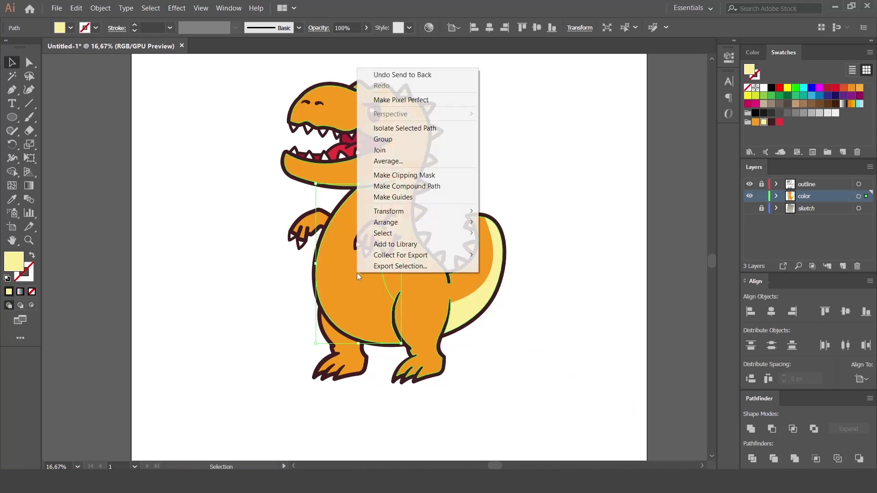
click(519, 229)
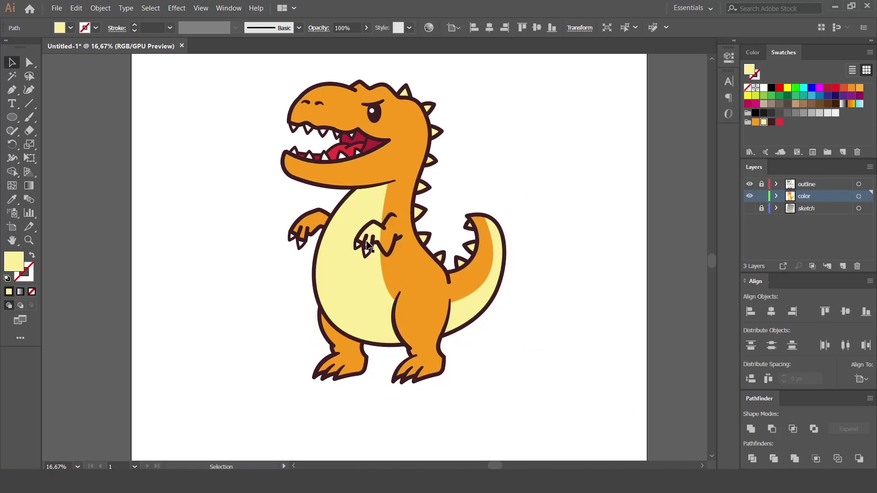
Lock the outline layer and begin a Pen trace along the hand's outer edge
scroll(479, 183, up, 2)
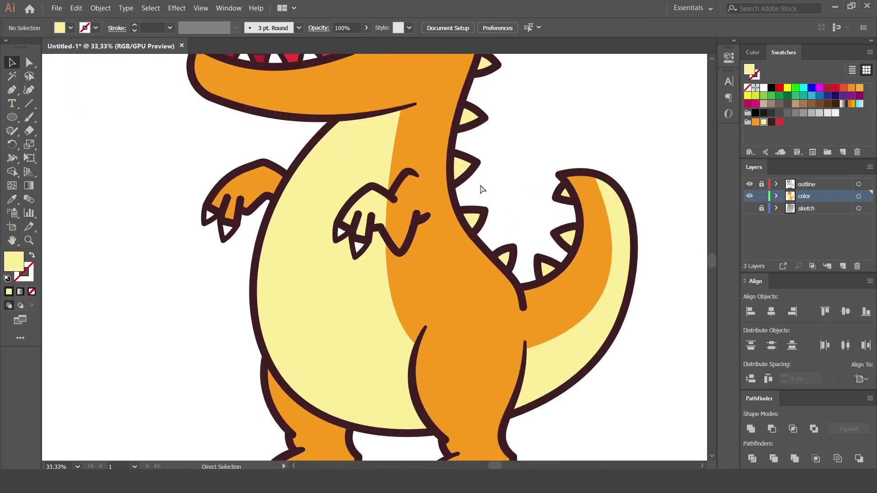
scroll(481, 185, up, 2)
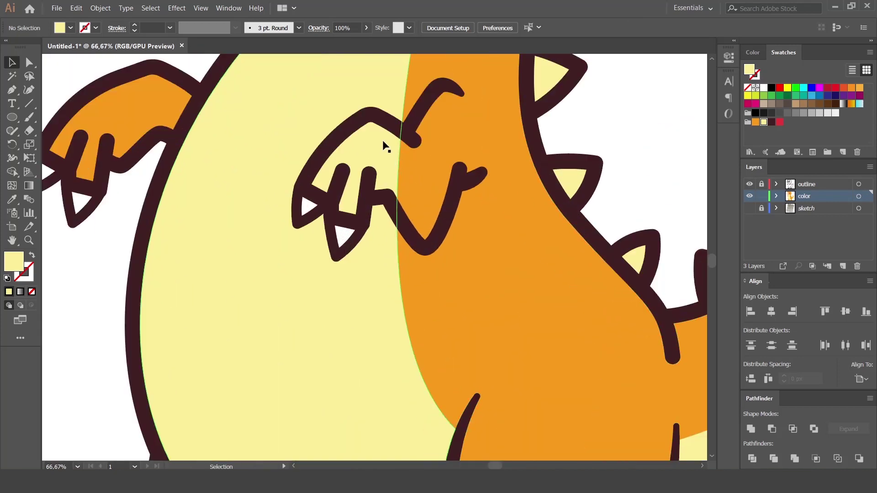
click(759, 184)
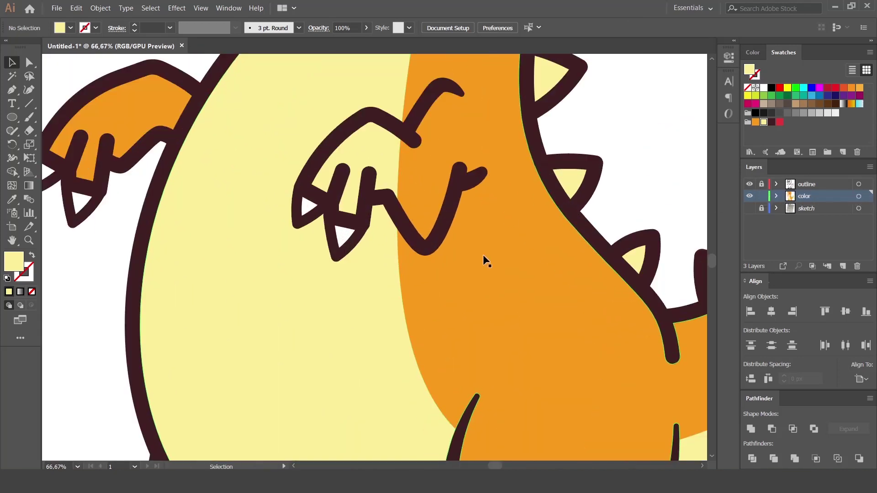
key(p)
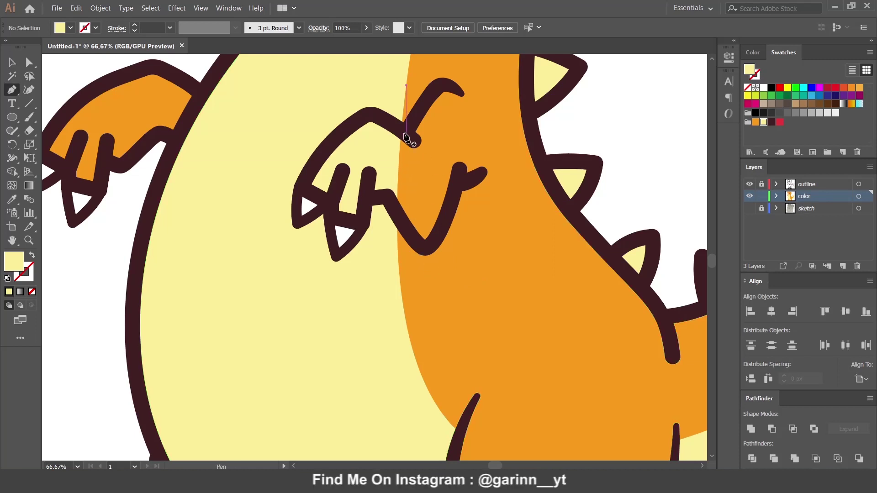
click(405, 133)
click(374, 115)
click(335, 140)
click(306, 178)
Trace around the claw tips and close the hand path at its start
click(332, 199)
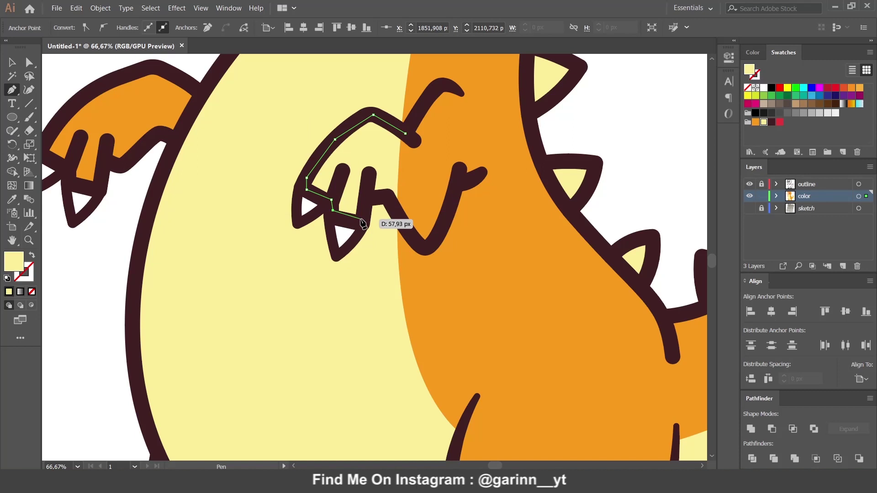
click(334, 215)
click(362, 223)
click(370, 197)
click(410, 228)
click(417, 196)
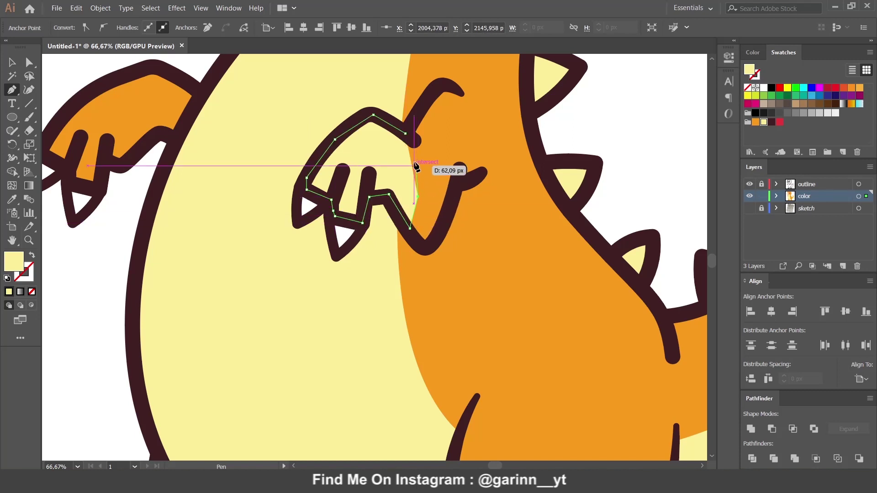
click(406, 133)
Merge the hand region into the orange body with Shape Builder
shift+click(354, 81)
key(shift+m)
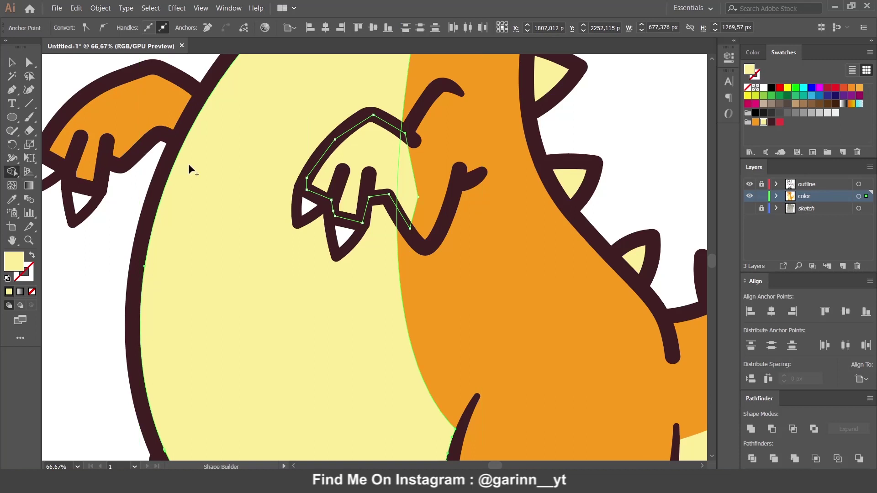
drag(432, 170, 365, 156)
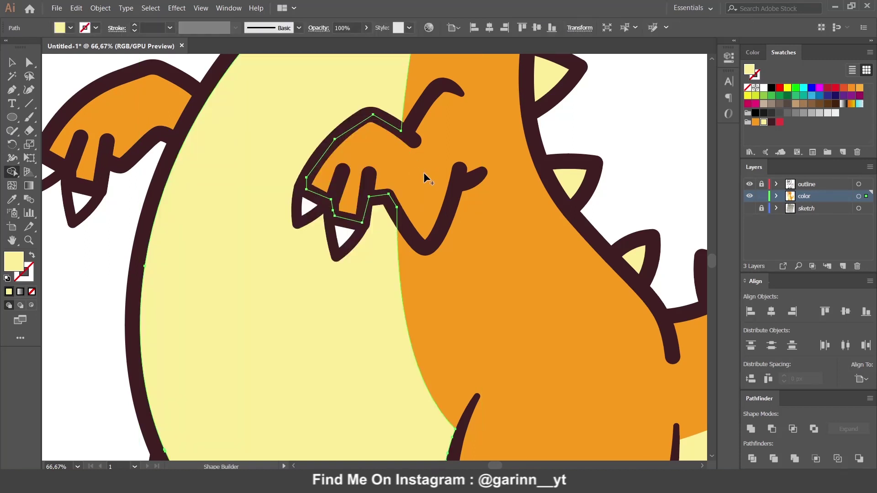
key(v)
click(644, 109)
key(ctrl+minus)
key(ctrl+minus)
key(ctrl+minus)
key(ctrl+minus)
key(ctrl+minus)
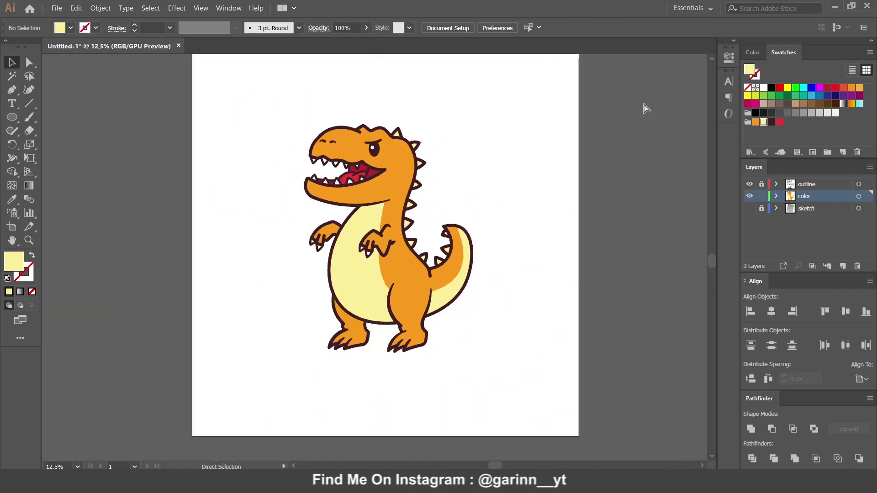
key(ctrl+plus)
key(ctrl+plus)
key(ctrl+plus)
key(ctrl+plus)
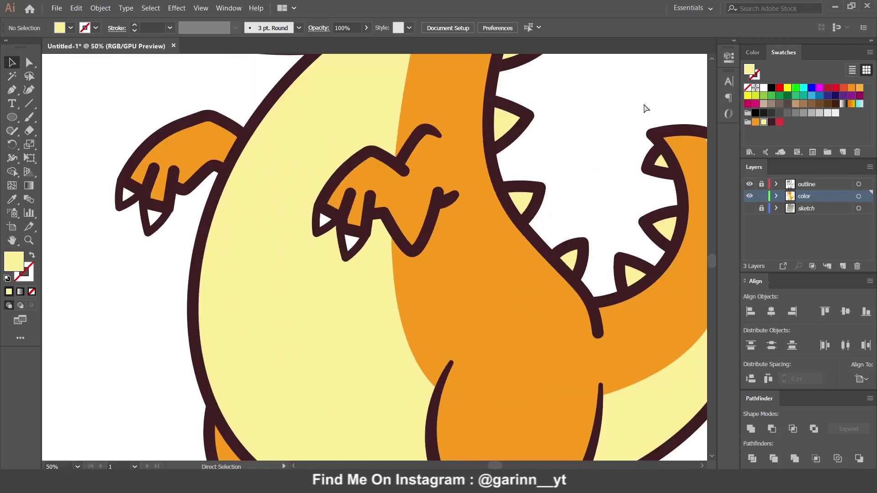
key(ctrl+minus)
key(ctrl+minus)
key(ctrl+minus)
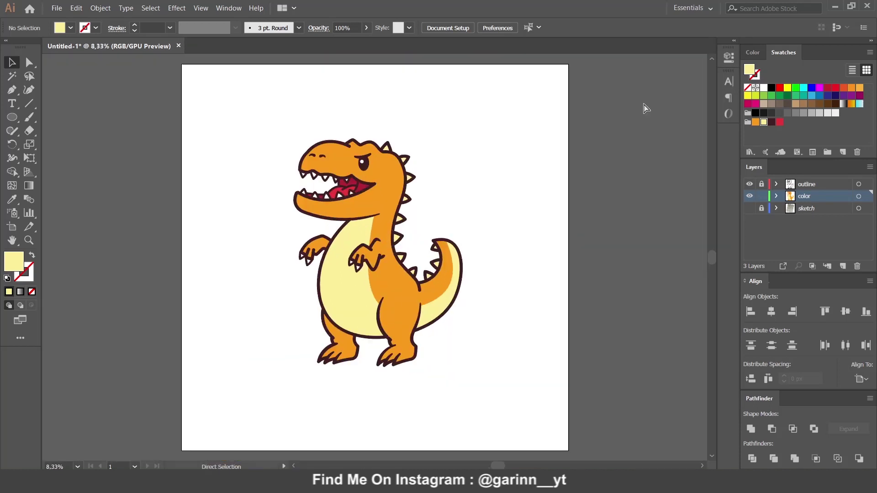
key(ctrl+plus)
key(ctrl+plus)
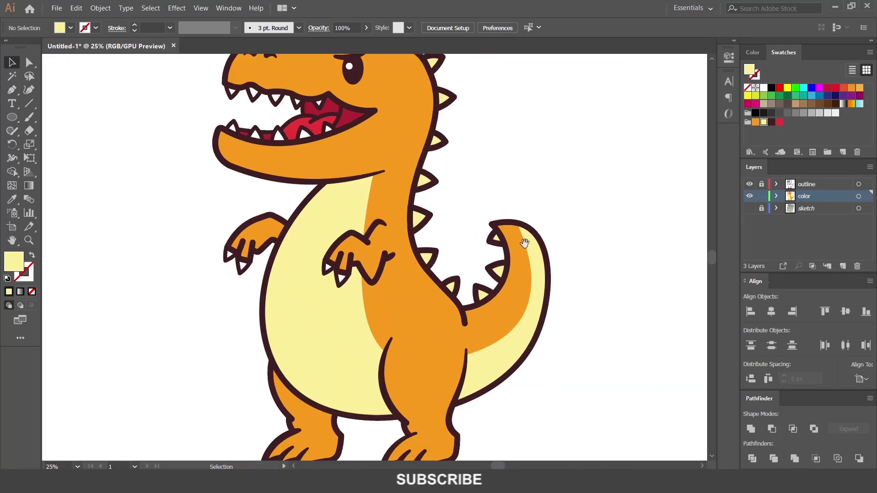
Set the fill to dark brown and draw a shadow path along the right leg's back edge
drag(469, 407, 497, 400)
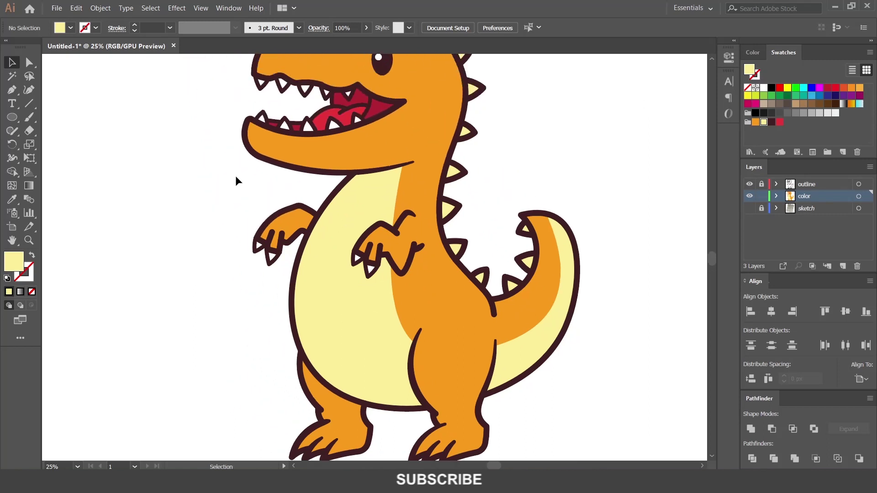
click(771, 122)
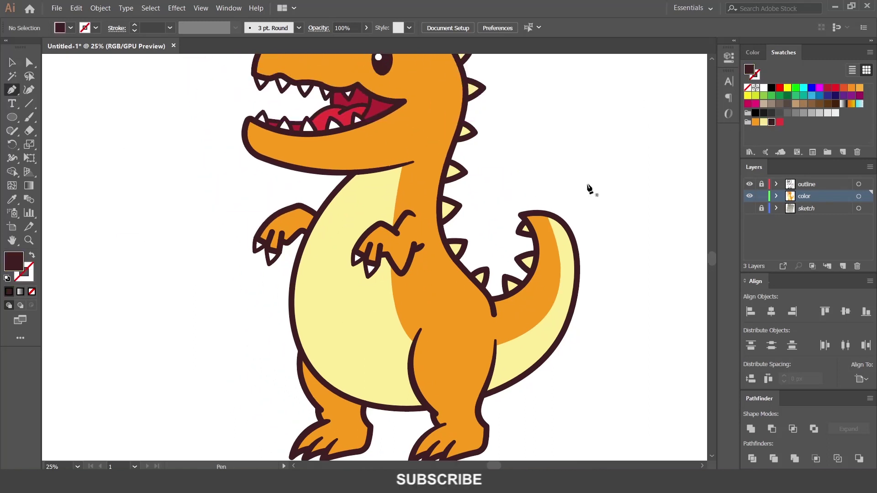
scroll(175, 154, down, 4)
scroll(320, 228, up, 1)
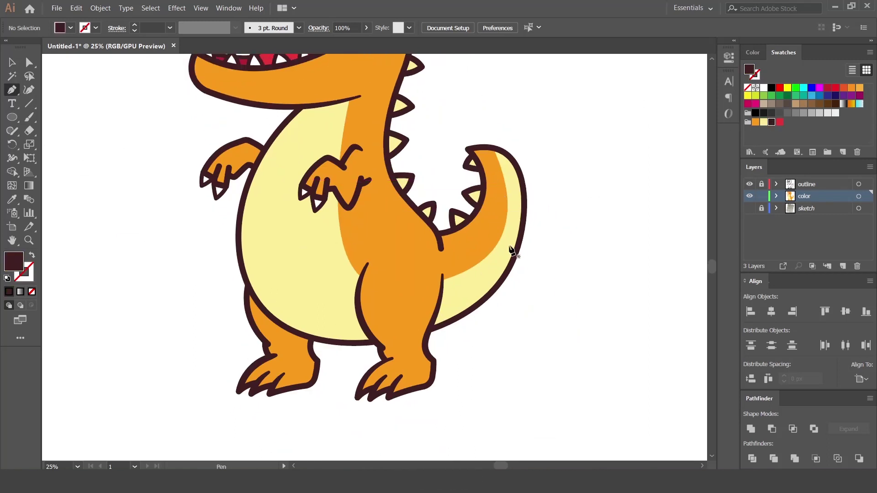
click(443, 280)
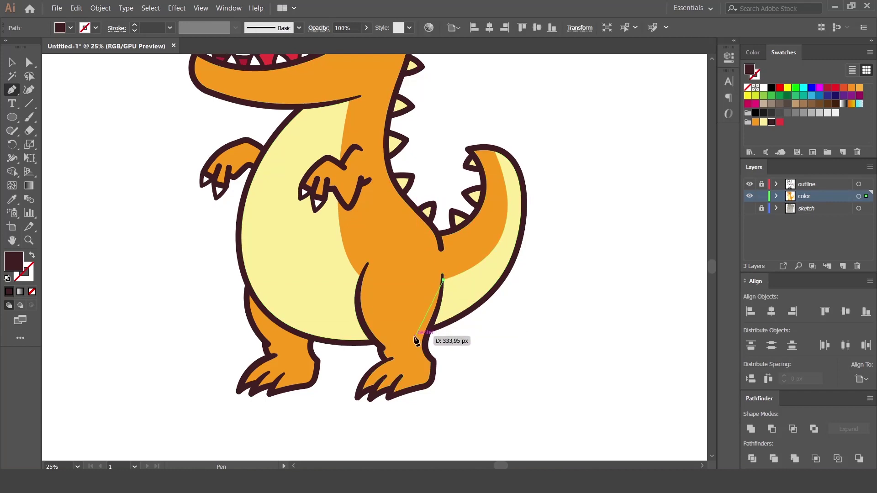
click(415, 363)
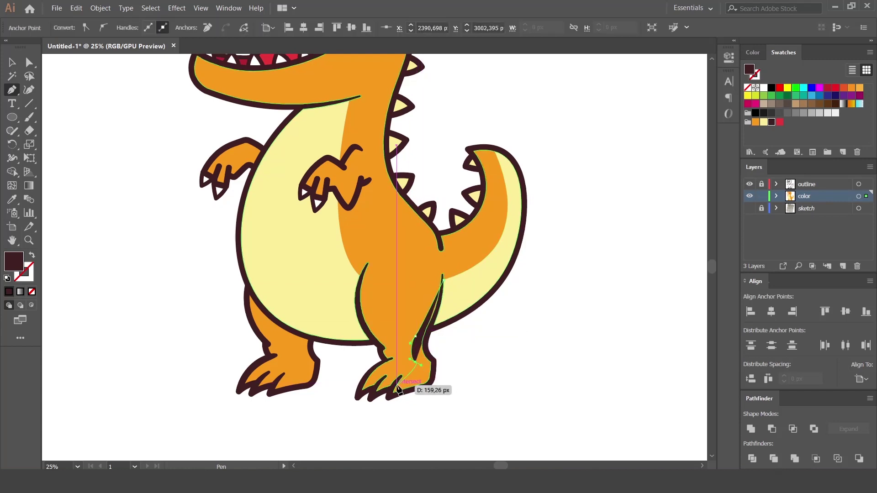
mouse_move(393, 386)
mouse_down()
mouse_move(372, 392)
mouse_move(407, 414)
mouse_up()
scroll(382, 396, up, 4)
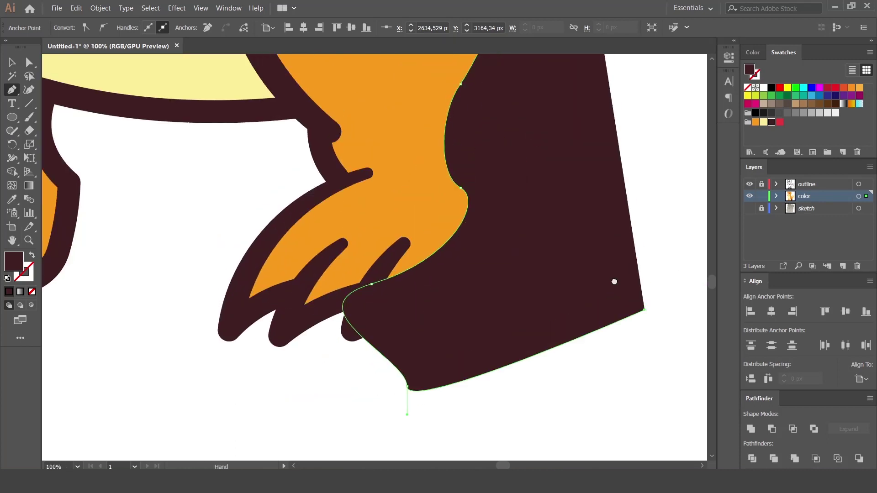
scroll(614, 282, up, 5)
scroll(593, 237, up, 5)
click(528, 170)
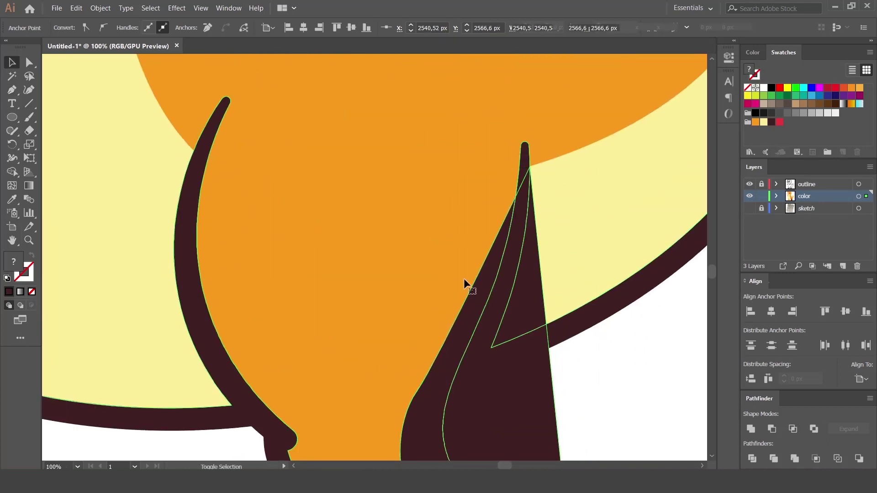
scroll(319, 229, down, 4)
Trim the shadow with Shape Builder and lower its opacity to 15%
key(ctrl+a)
key(shift+m)
drag(625, 313, 461, 365)
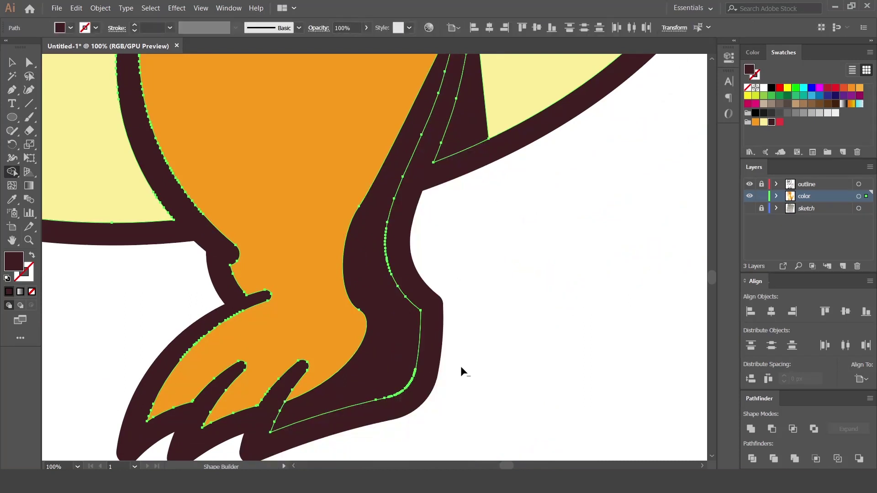
key(v)
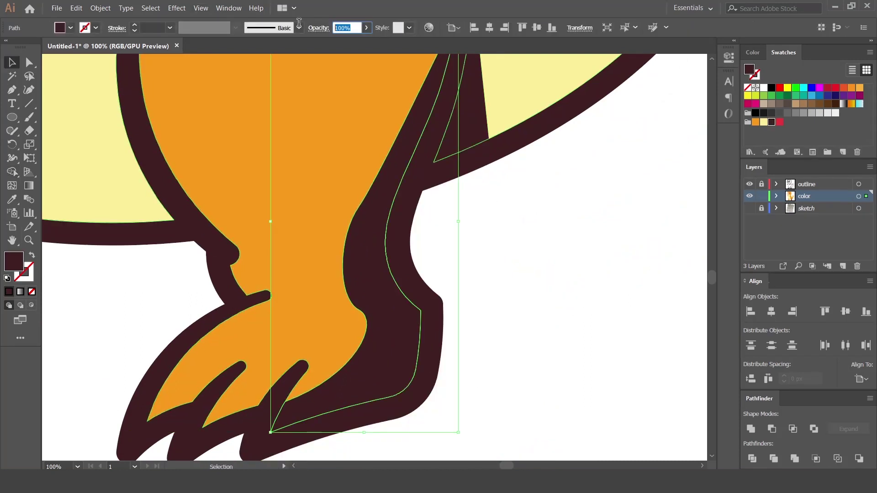
text(5)
key(Return)
click(535, 319)
key(ctrl+minus)
key(ctrl+minus)
key(ctrl+minus)
key(ctrl+minus)
key(ctrl+minus)
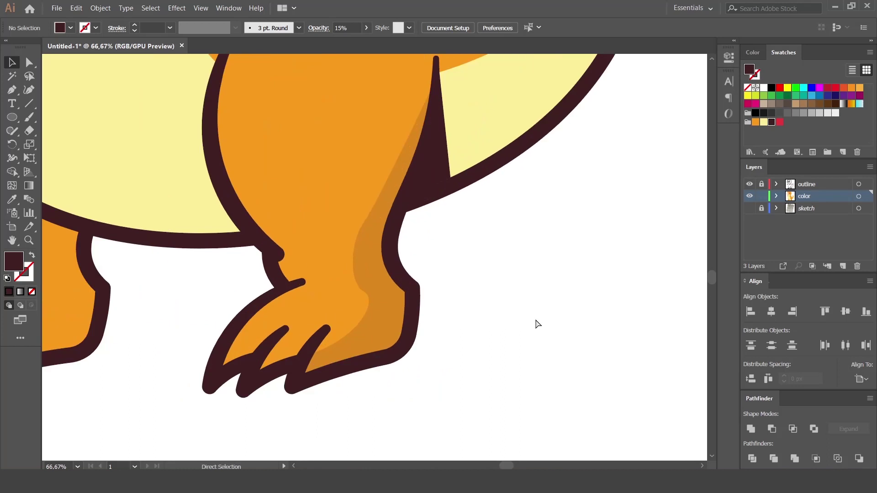
key(ctrl+0)
click(410, 338)
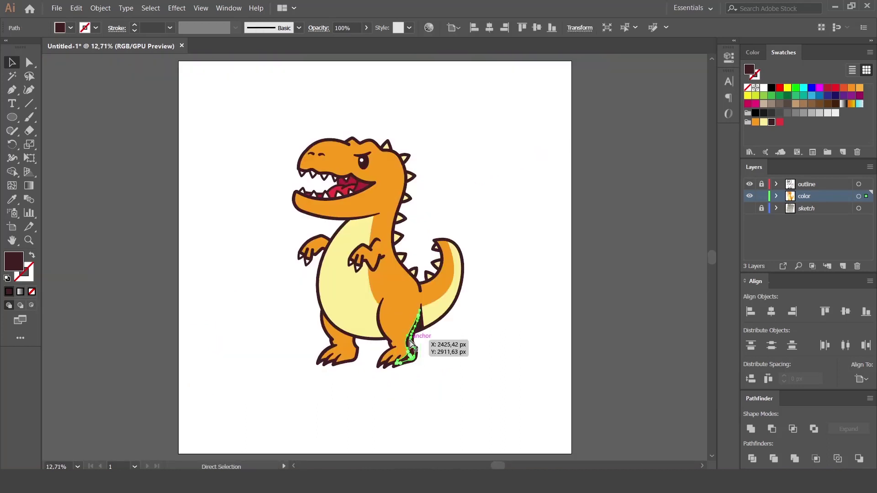
Recolour the right leg's shadow to a solid darker orange in the Color Picker
double_click(12, 262)
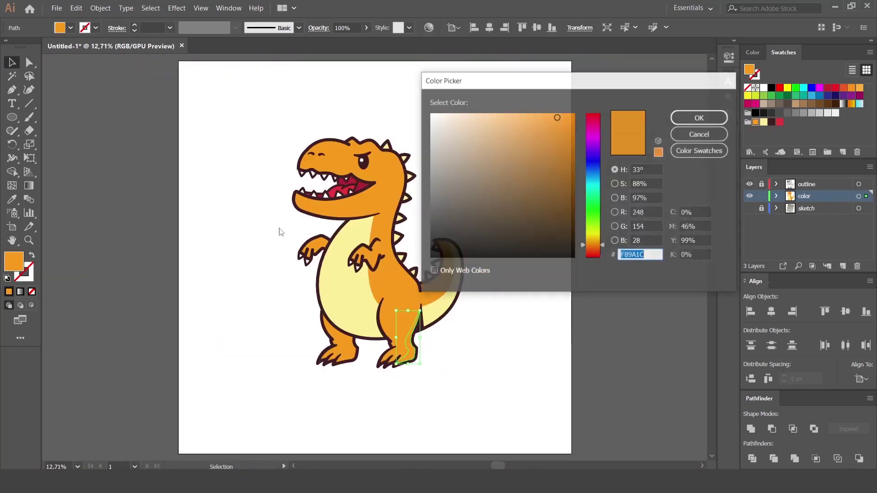
click(565, 134)
click(699, 118)
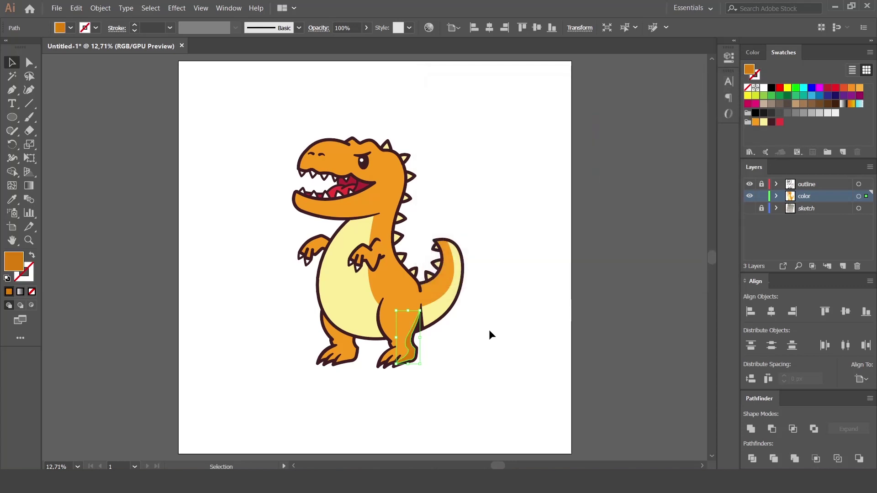
scroll(528, 388, up, 2)
scroll(528, 388, up, 1)
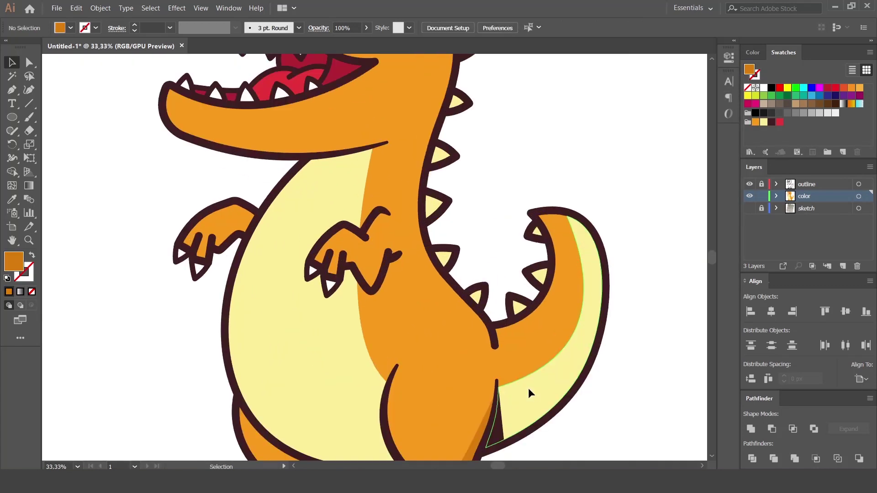
scroll(521, 274, down, 3)
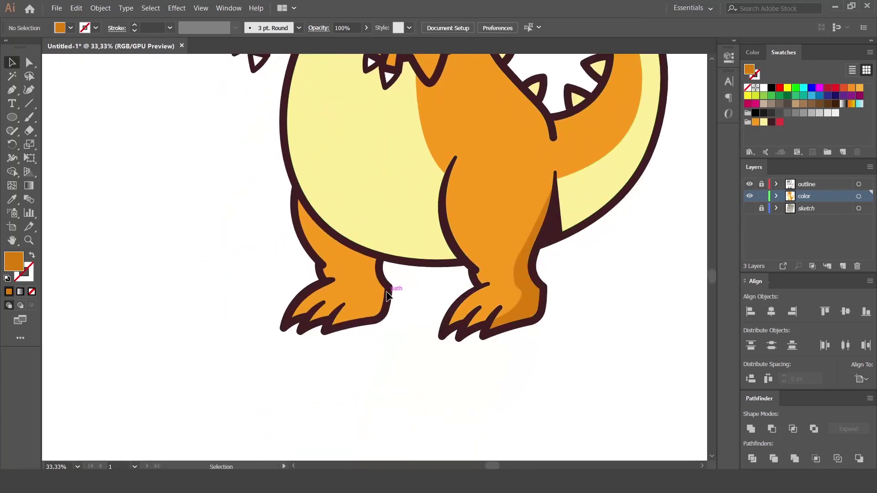
Draw a closed dark-orange shading shape over the left leg and foot
click(296, 200)
mouse_move(340, 251)
mouse_down()
mouse_move(366, 256)
mouse_move(365, 284)
mouse_up()
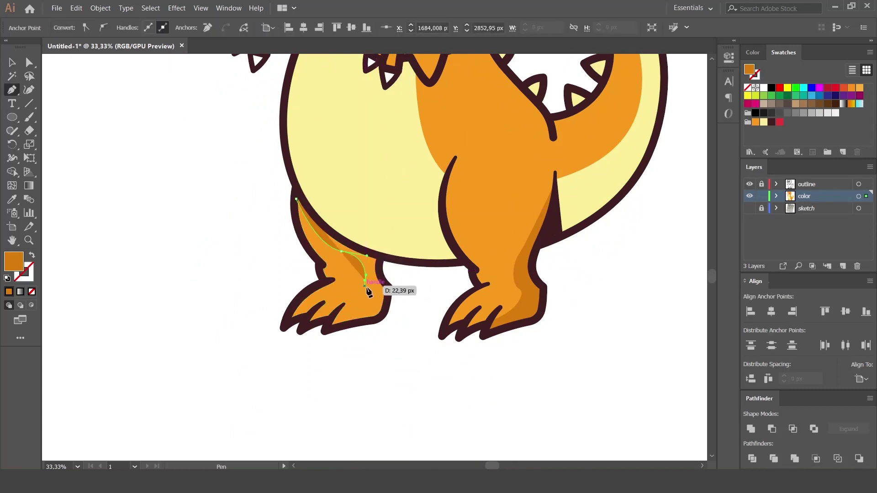
drag(327, 325, 343, 322)
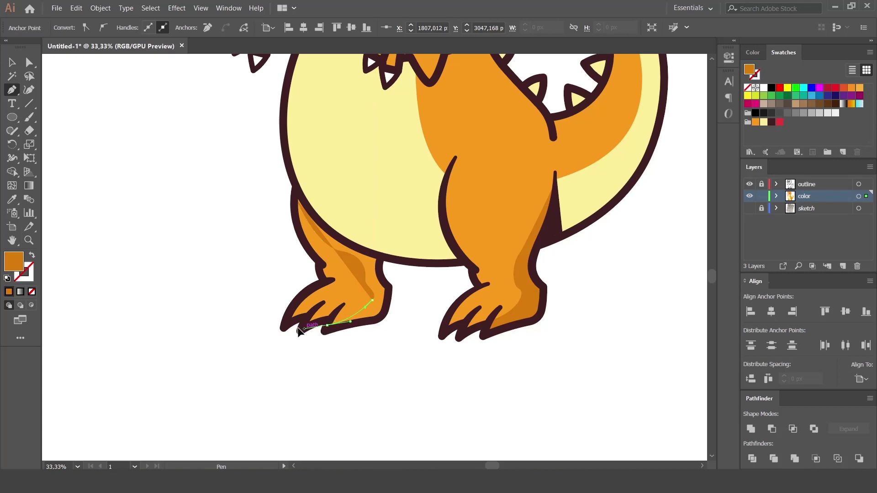
click(389, 330)
click(414, 262)
click(413, 235)
click(330, 189)
click(296, 199)
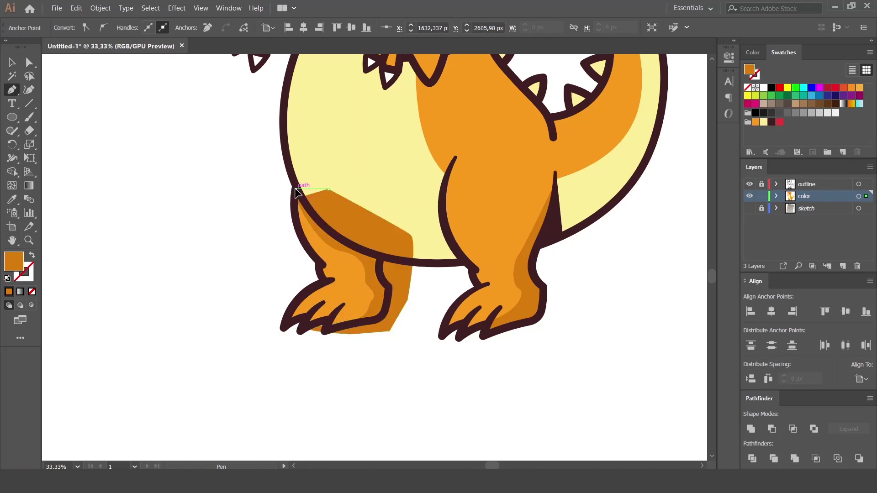
key(v)
Send the leg shading behind the leg fill and move the view to the other leg
key(ctrl+shift+bracketleft)
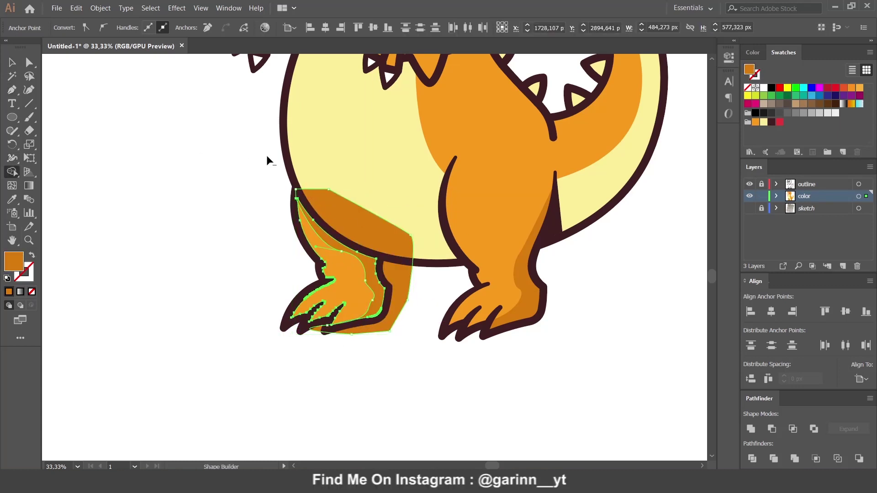
click(414, 347)
drag(419, 176, 281, 138)
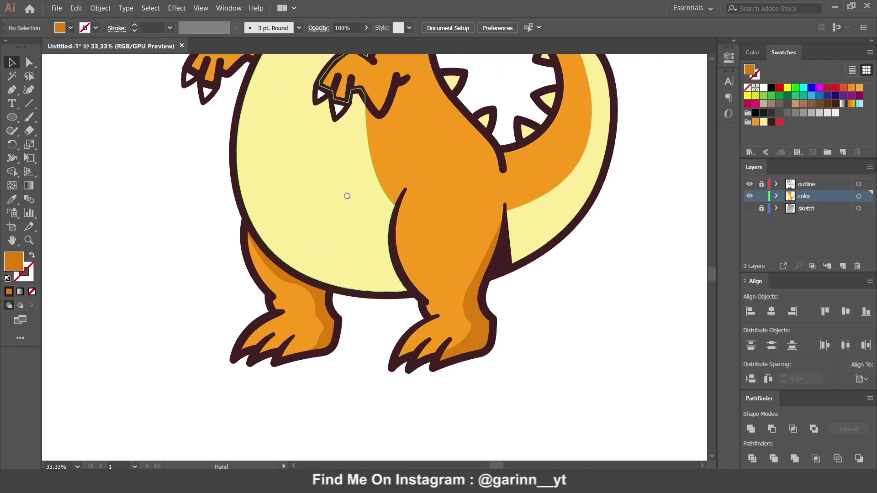
scroll(408, 192, up, 1)
scroll(408, 190, up, 1)
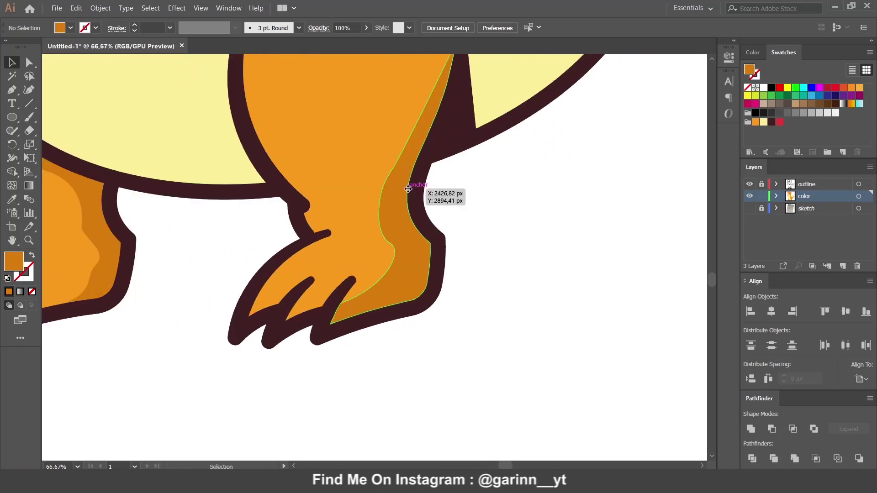
scroll(408, 188, up, 1)
Draw a darker-orange toe shadow on the first foot and trim it with Shape Builder
key(p)
click(256, 352)
drag(284, 310, 291, 304)
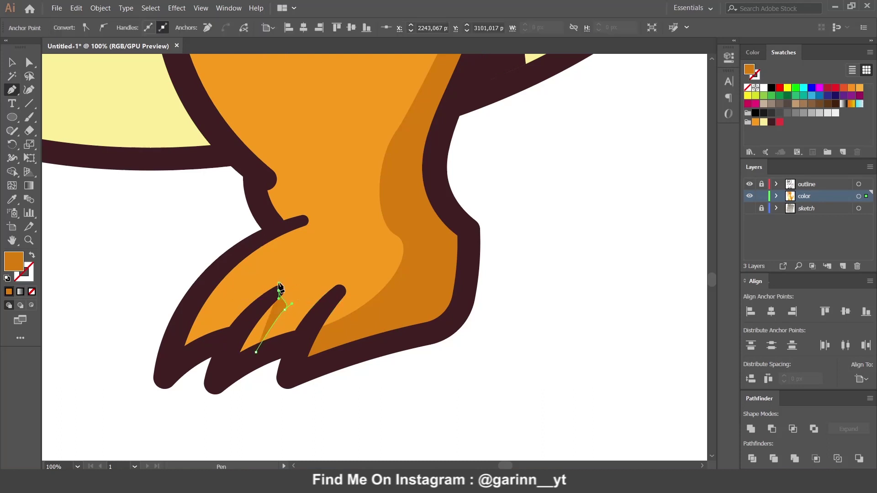
click(234, 338)
click(231, 357)
key(ctrl+a)
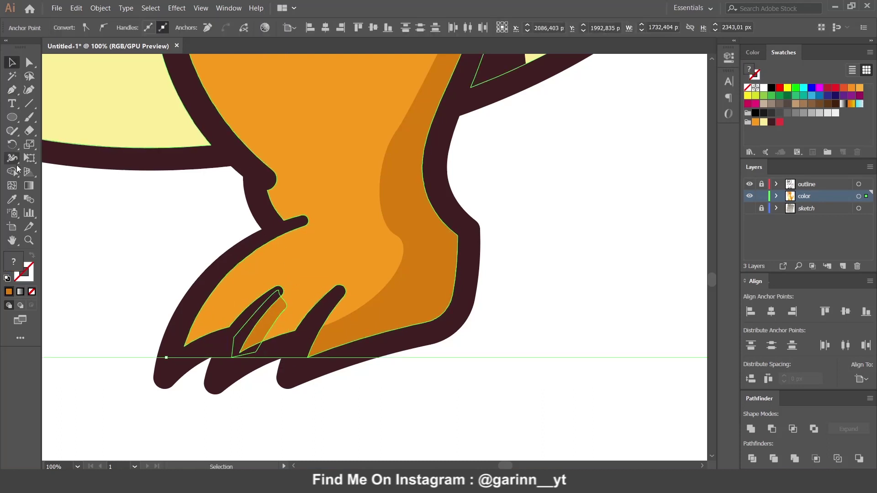
key(shift+m)
click(235, 346)
Draw a second toe shadow from the claw tip between the toes of the same foot
key(p)
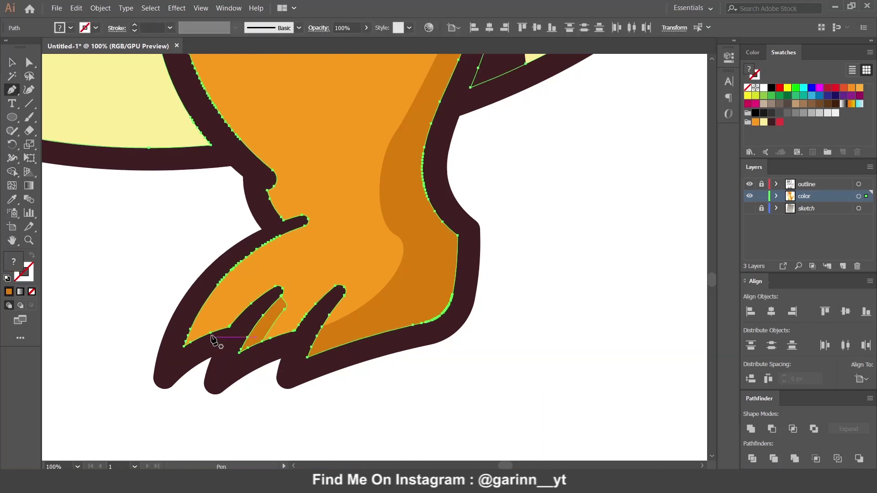
key(ctrl+shift+a)
drag(201, 341, 195, 325)
drag(152, 359, 215, 316)
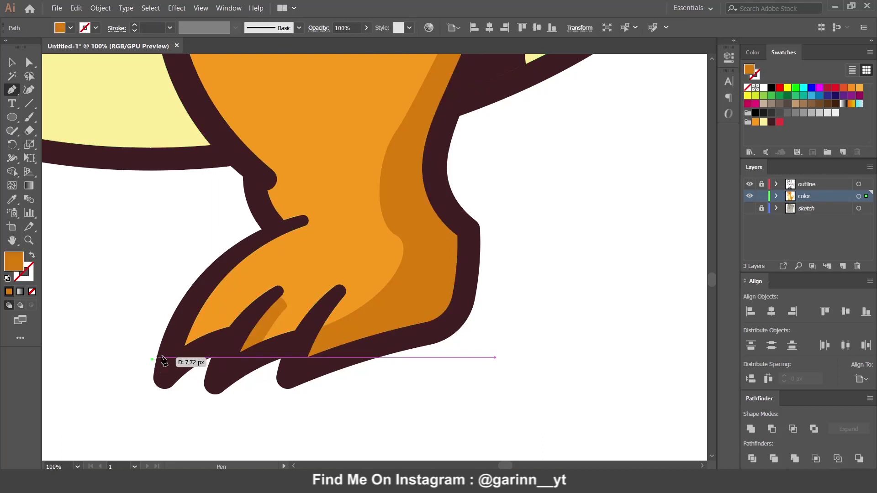
drag(277, 290, 280, 299)
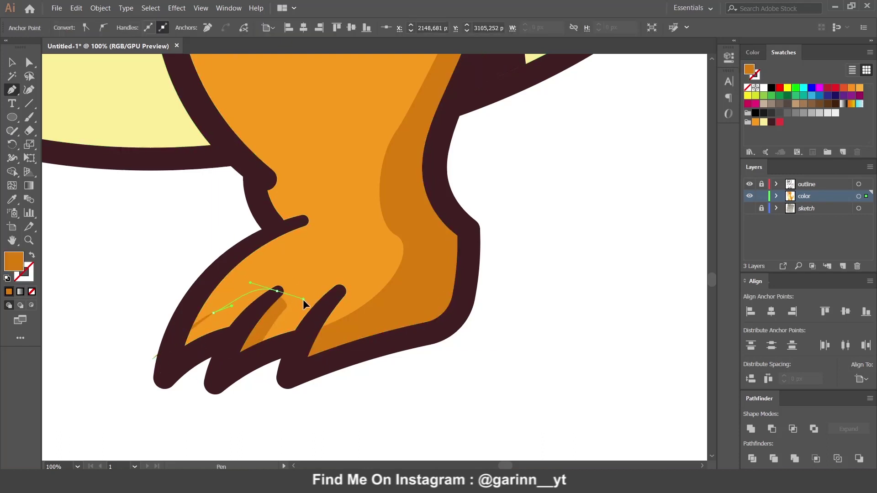
click(234, 338)
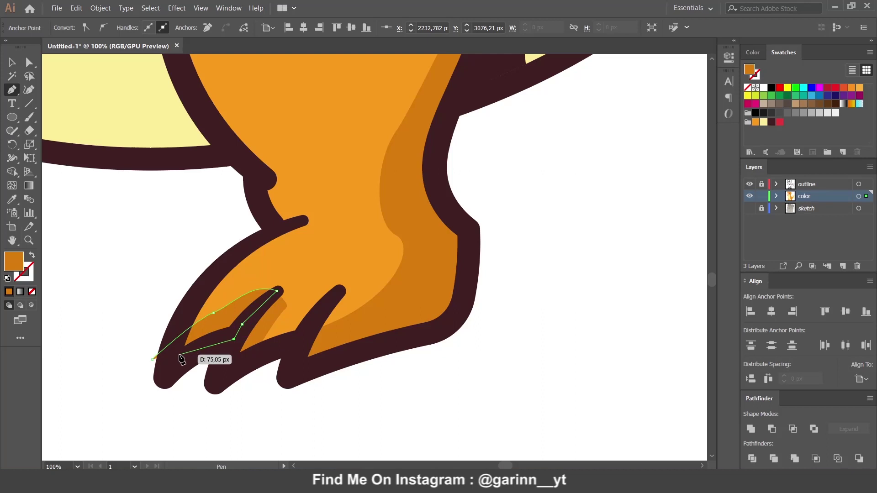
click(152, 359)
key(v)
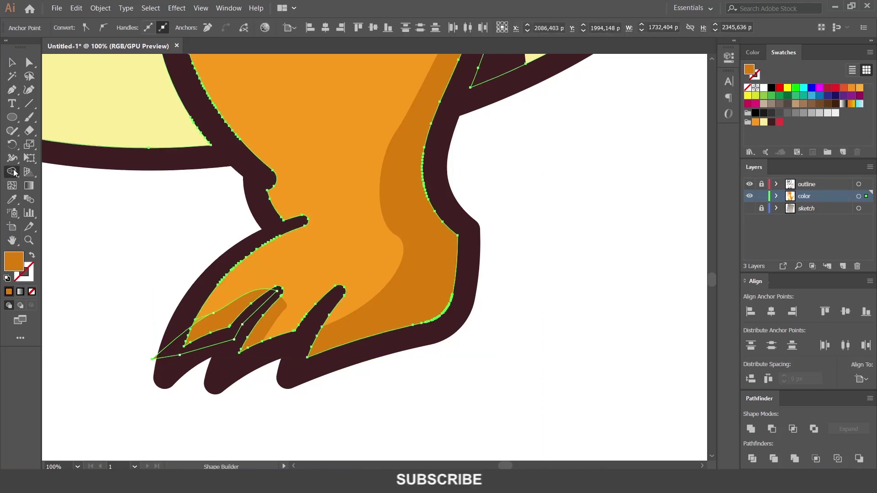
click(178, 358)
Draw a toe shadow on the other foot and trim away the excess with Shape Builder
drag(120, 320, 577, 319)
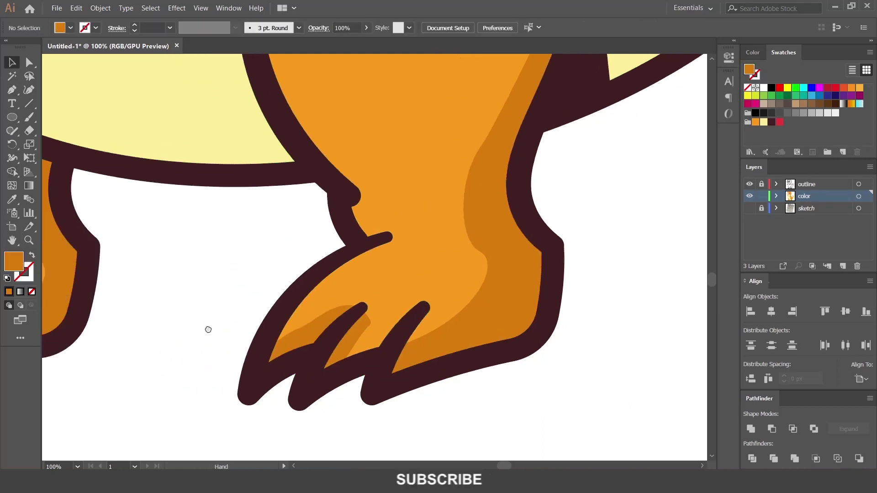
key(p)
click(343, 289)
click(302, 306)
click(230, 337)
click(235, 354)
click(280, 343)
click(302, 336)
click(343, 289)
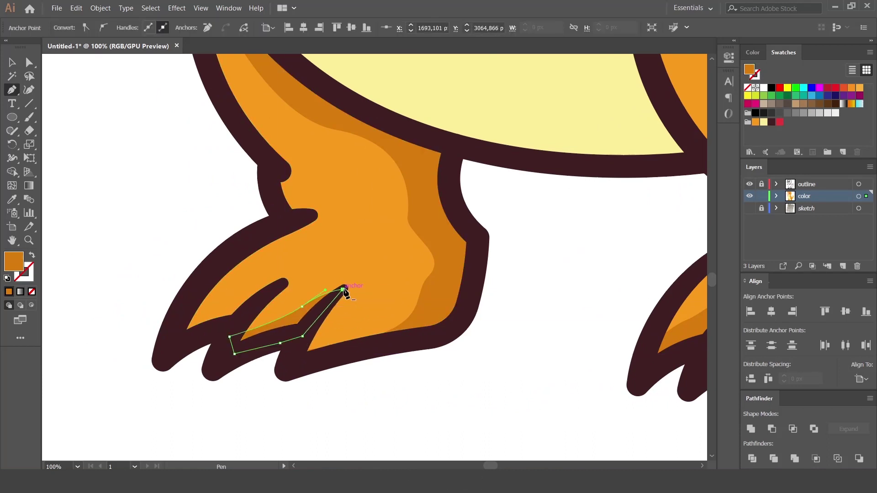
key(v)
shift+click(256, 269)
key(shift+m)
alt+click(239, 351)
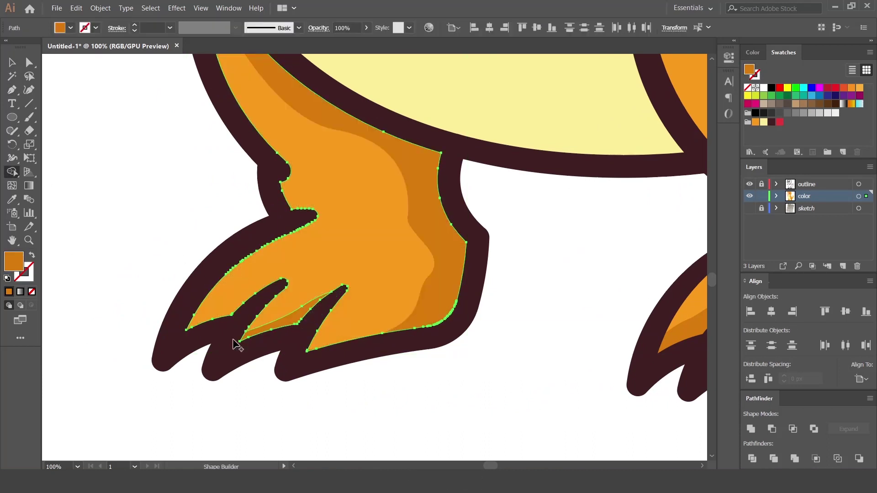
Add another claw shadow on the second foot, trimmed to fit the foot
key(p)
click(279, 284)
drag(229, 298, 209, 310)
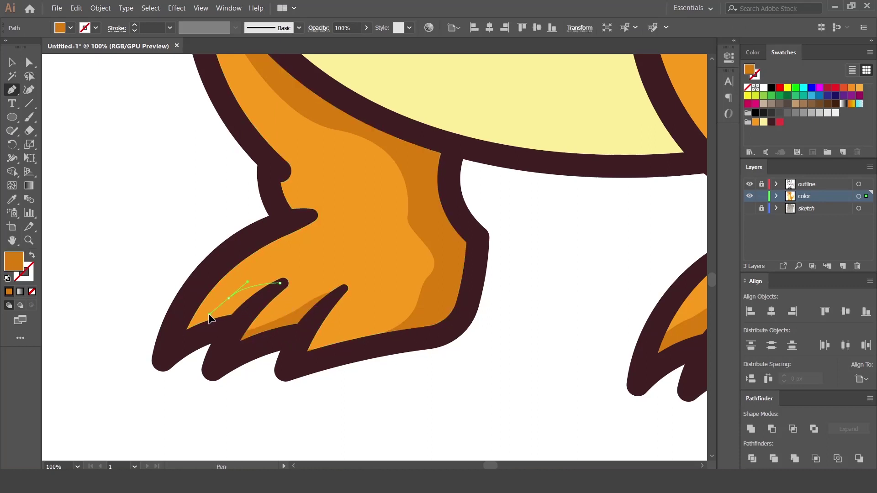
click(160, 330)
click(175, 342)
click(229, 325)
click(280, 284)
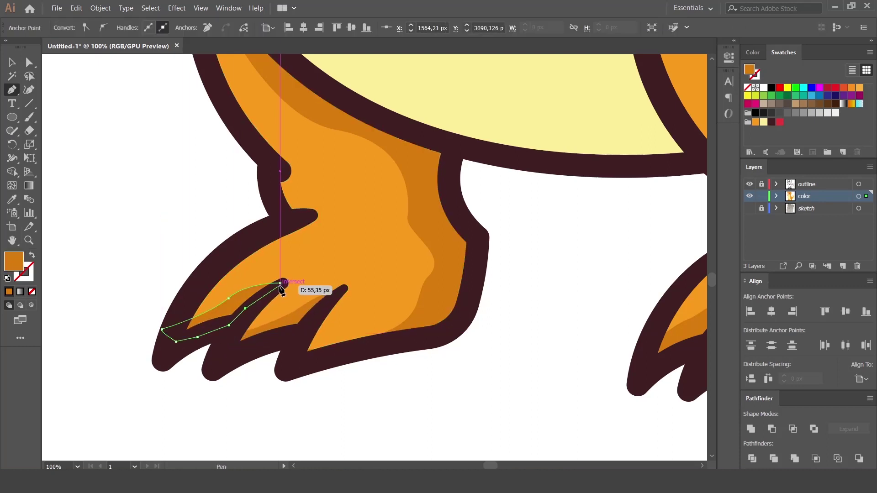
key(v)
shift+click(256, 269)
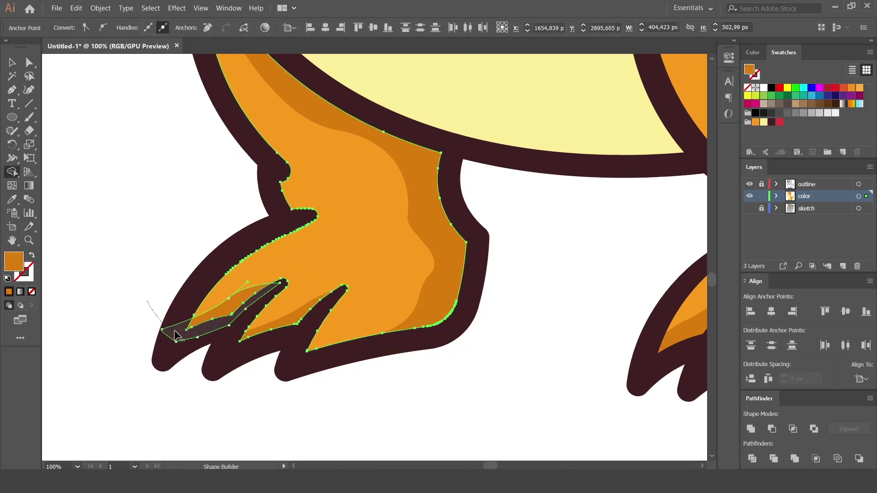
click(175, 336)
key(ctrl+shift+a)
Zoom out to view the whole dinosaur
key(v)
scroll(411, 319, up, 5)
scroll(411, 320, right, 4)
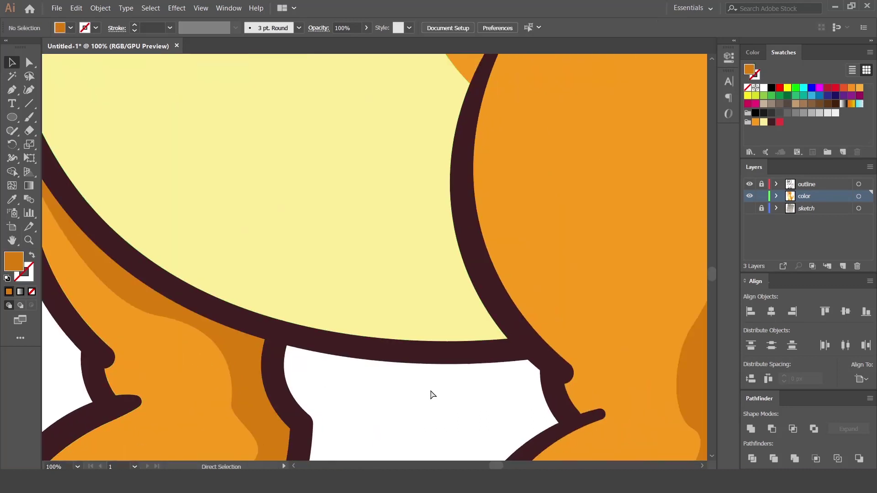
key(ctrl+minus)
key(ctrl+minus)
key(ctrl+minus)
scroll(467, 358, up, 5)
scroll(467, 358, up, 1)
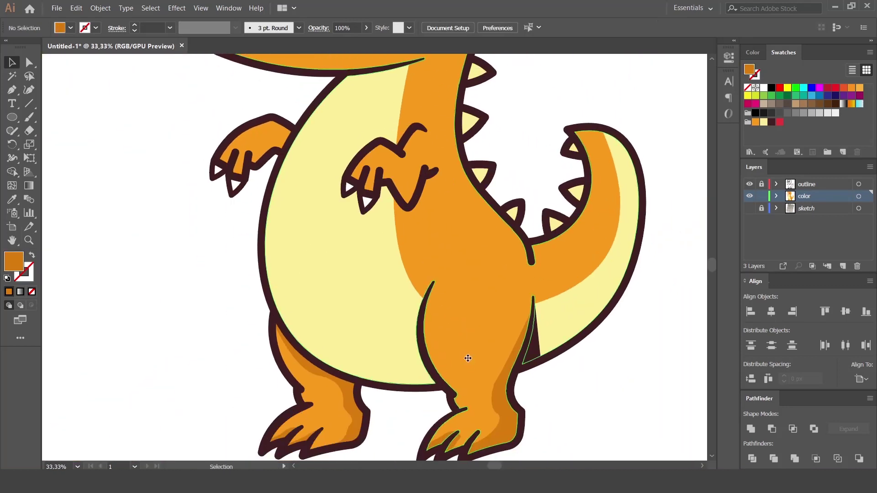
Paste a copy of the pale yellow belly in front and nudge it up and right
click(352, 319)
key(ctrl+c)
key(ctrl+f)
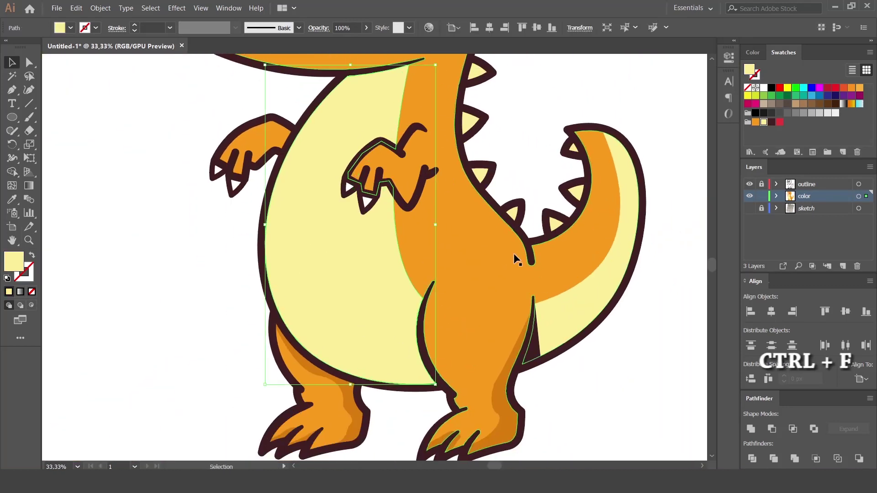
drag(339, 321, 348, 313)
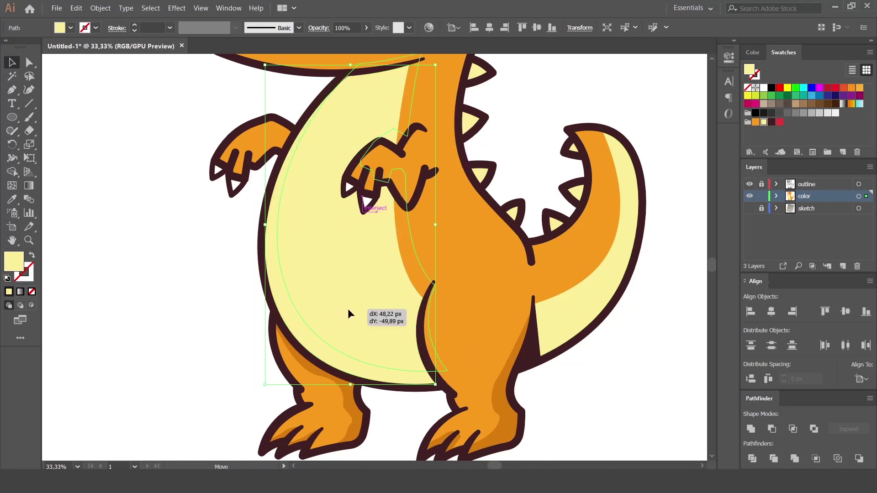
Subtract the copy with Pathfinder Minus Front and fill the remaining crescent red
click(771, 428)
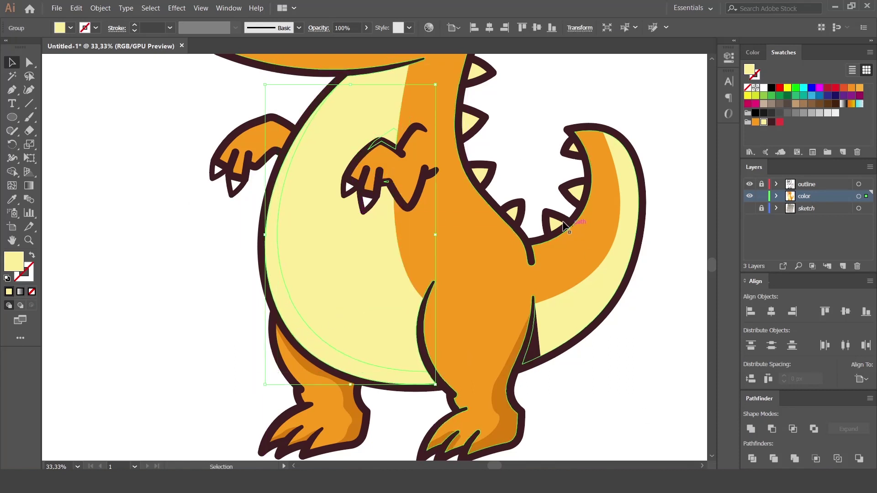
click(779, 121)
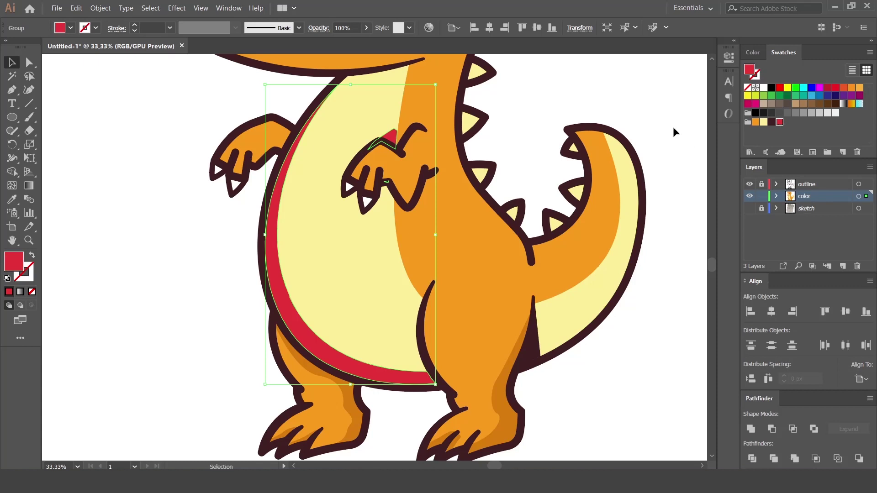
click(673, 127)
click(392, 139)
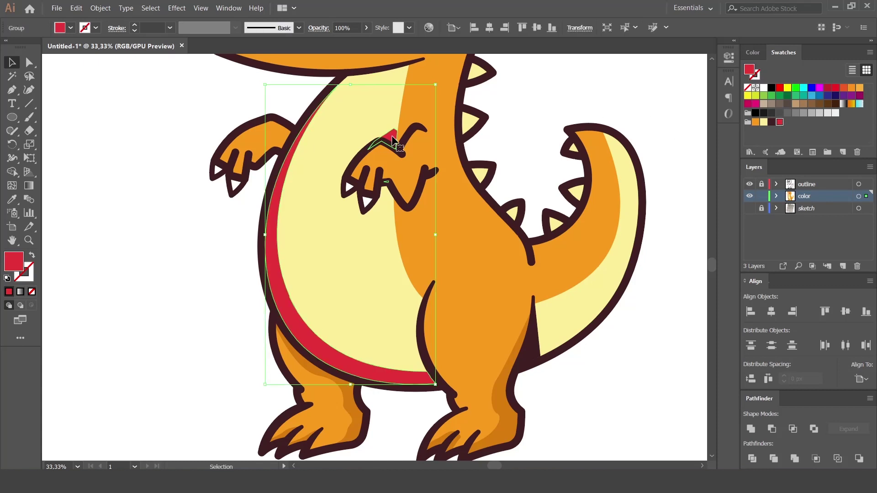
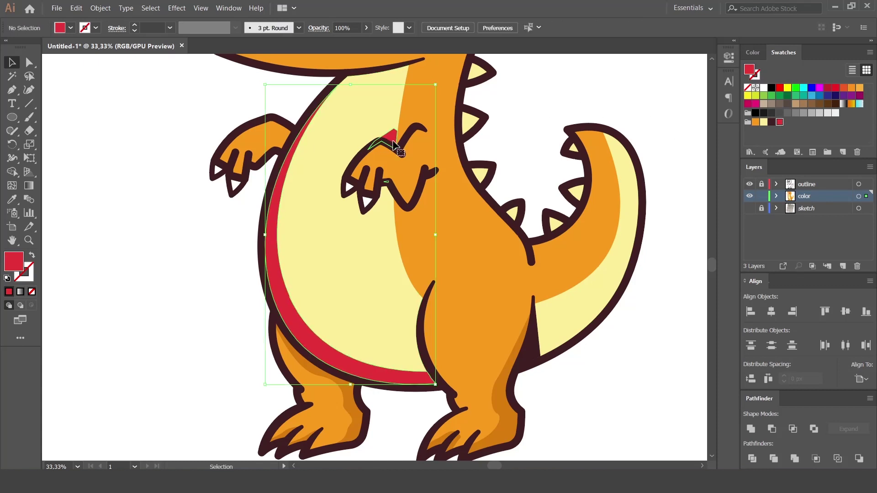
Ungroup the belly group and its nested group into separate paths
right_click(394, 140)
click(559, 248)
click(521, 92)
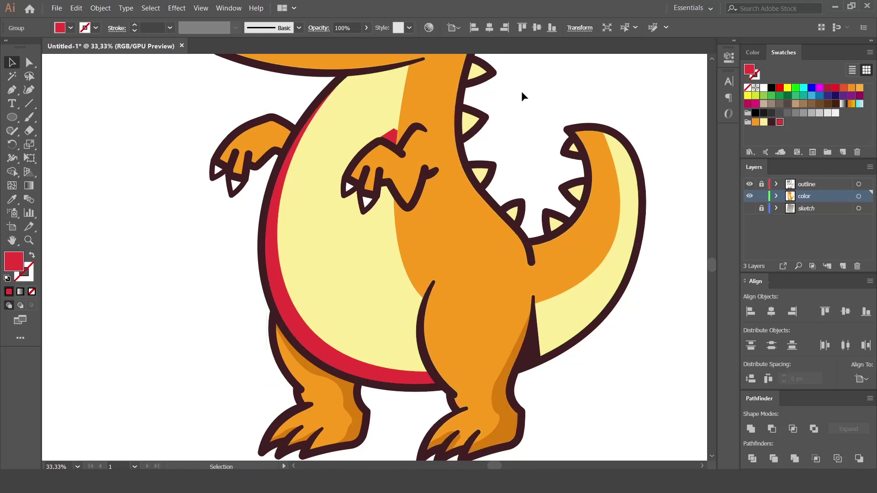
right_click(385, 185)
click(429, 266)
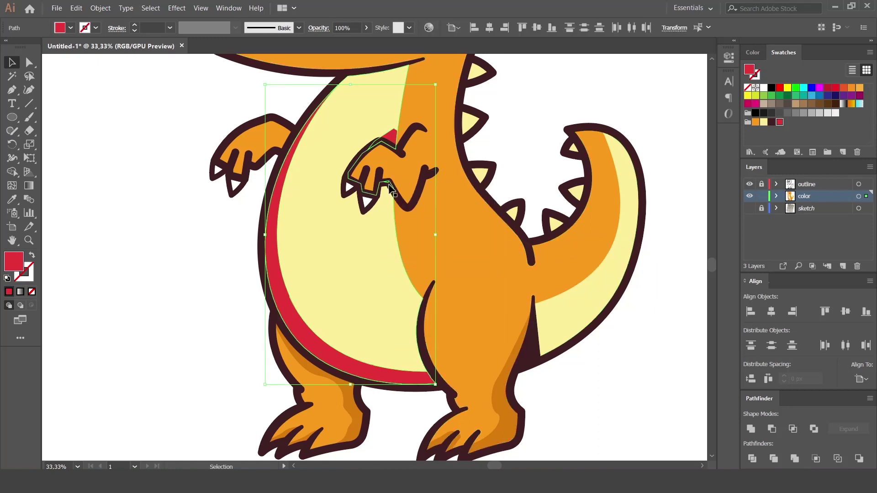
click(493, 136)
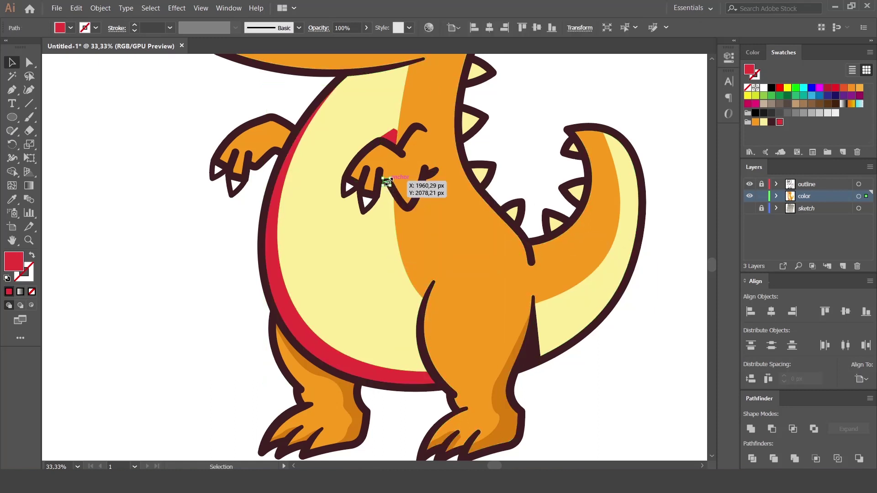
Refill the red belly stripe pale yellow, then a darker yellow, E0D070
right_click(286, 305)
mouse_move(316, 256)
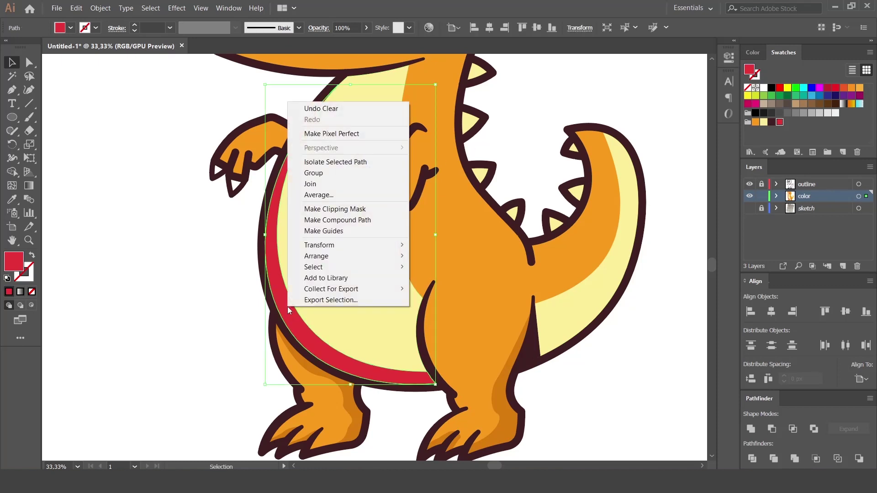
click(763, 122)
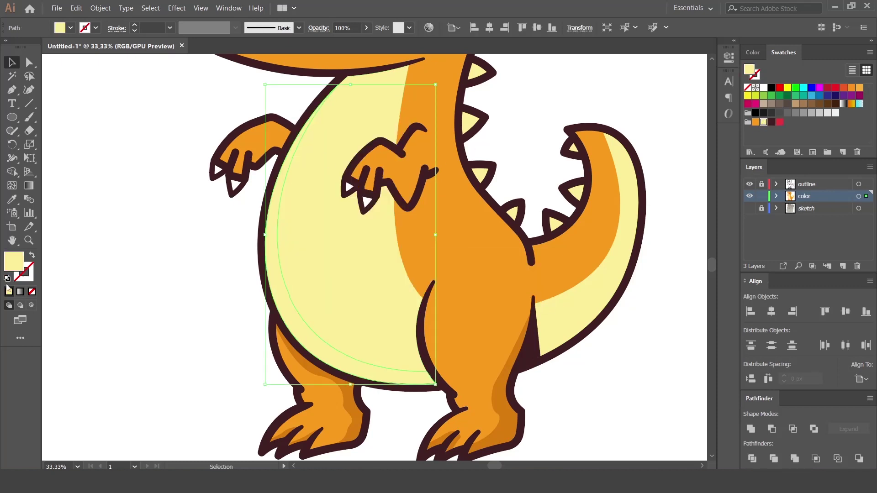
double_click(7, 270)
click(500, 132)
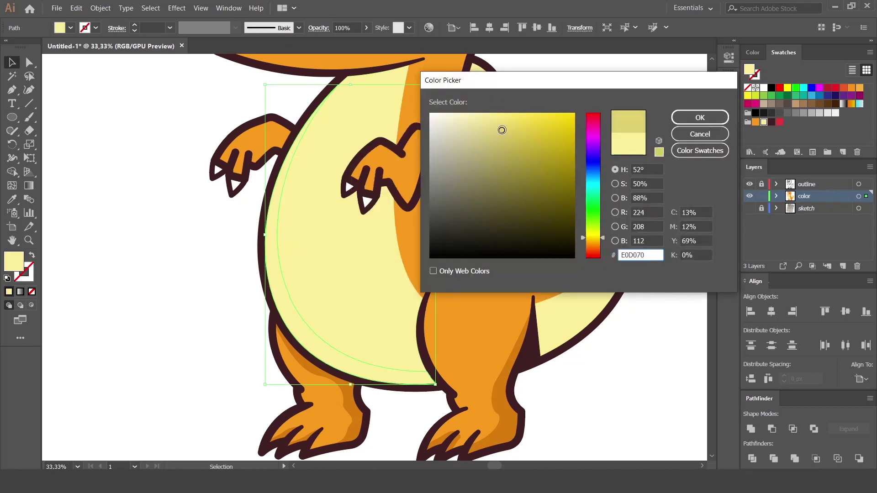
click(698, 117)
click(558, 85)
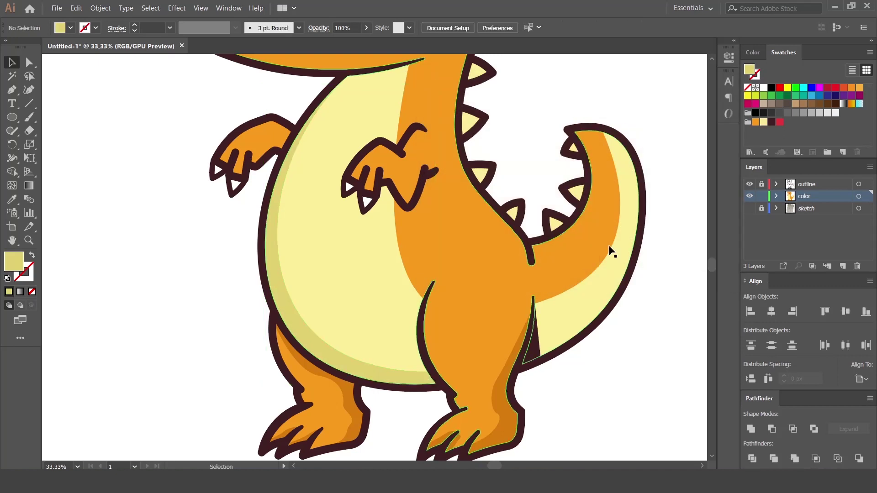
click(605, 298)
Subtract an up-left offset copy from the tail stripe with Minus Front, leaving a crescent
click(537, 350)
click(584, 325)
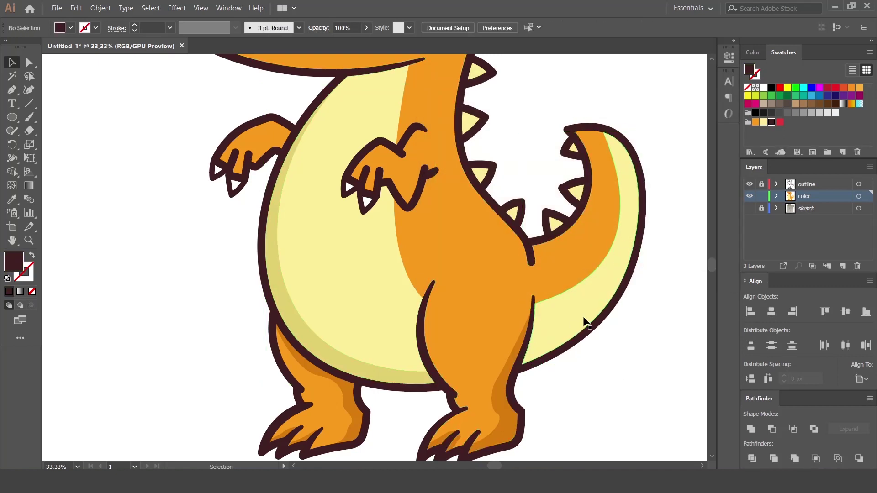
drag(587, 329, 579, 301)
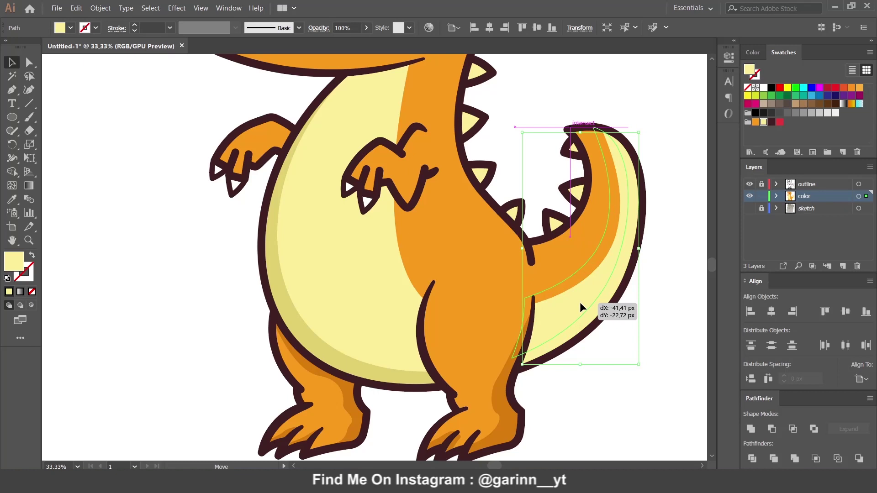
shift+click(622, 280)
click(772, 429)
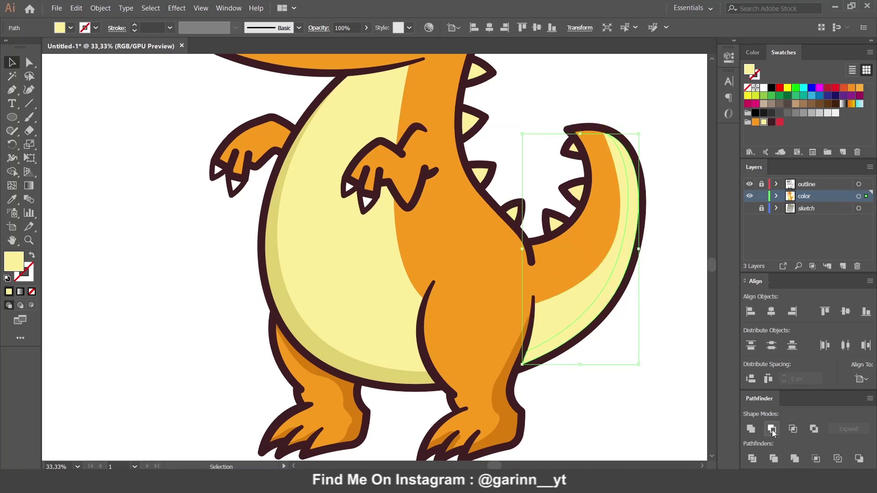
Give the tail crescent the belly-shadow darker yellow using the Eyedropper
key(i)
click(375, 368)
key(v)
click(621, 379)
scroll(621, 379, up, 5)
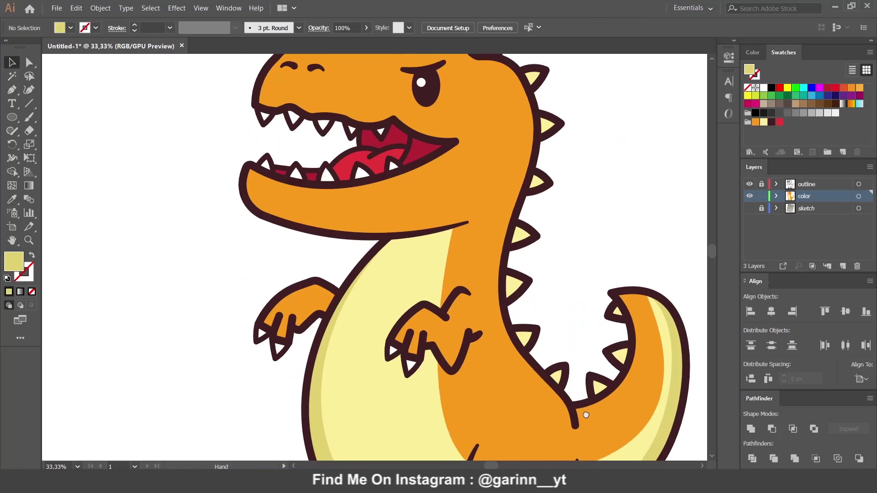
scroll(583, 417, left, 2)
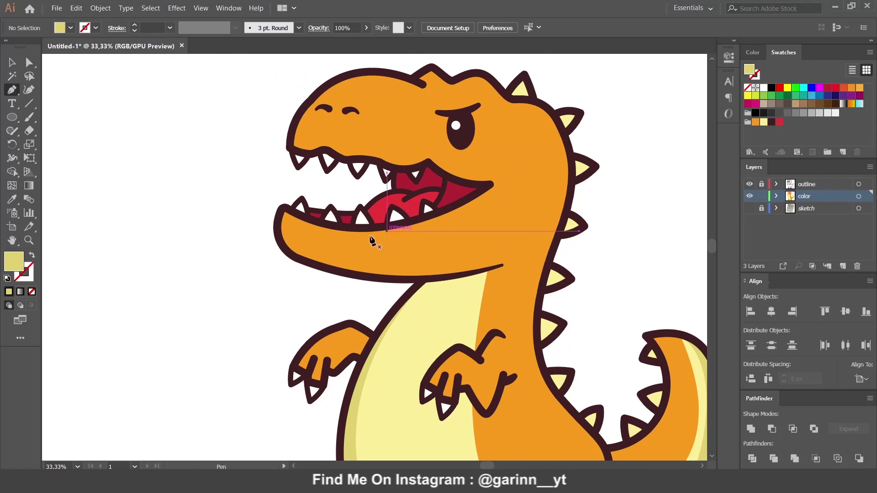
Draw a closed Pen shape along the underside of the lower jaw
click(280, 239)
drag(486, 258, 502, 266)
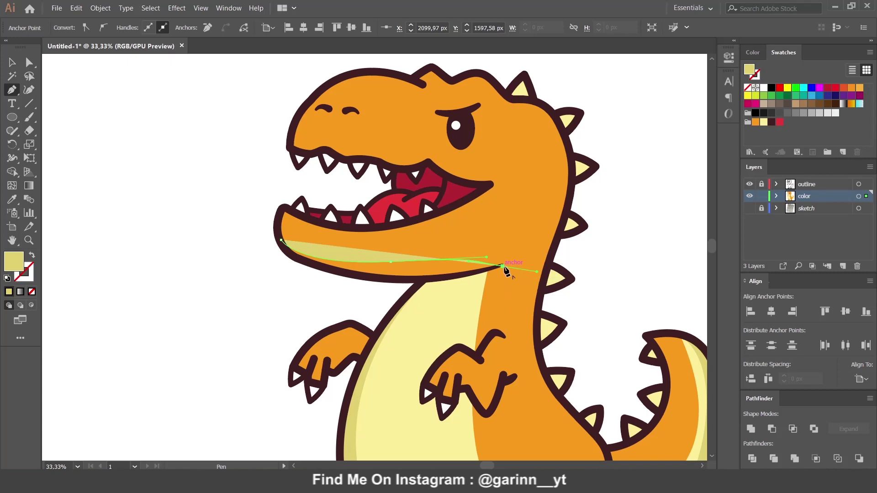
click(446, 280)
click(315, 282)
click(285, 256)
Trim the jaw shape with Shape Builder, removing the overflow below the jaw
key(v)
click(315, 234)
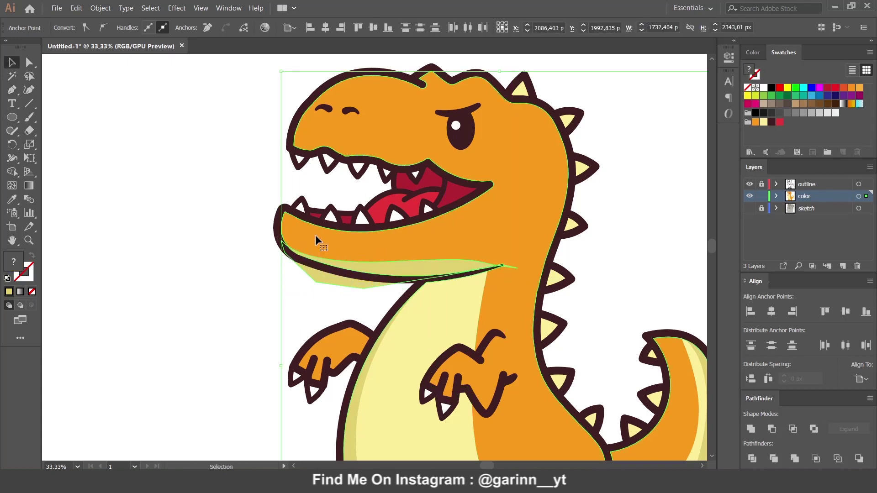
click(11, 172)
alt+click(313, 277)
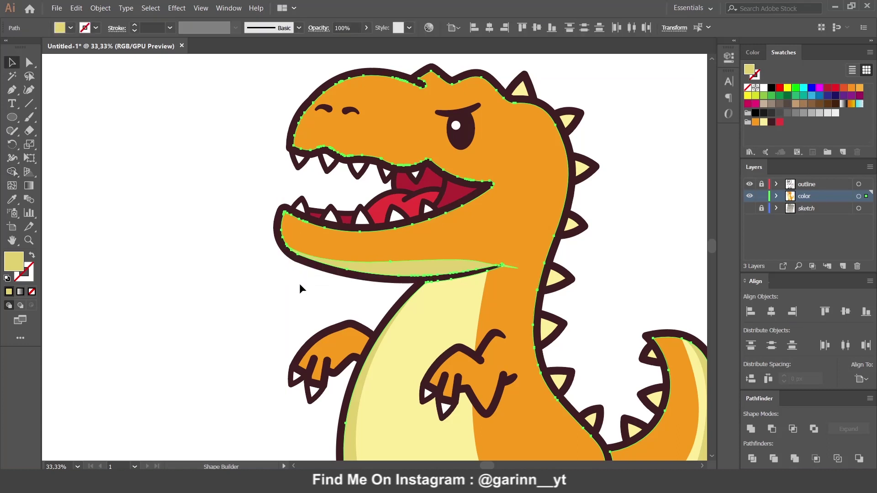
click(300, 289)
Fill the lower-jaw shadow shape with orange, then the darker body-shade orange
key(v)
click(461, 269)
key(i)
click(470, 213)
key(v)
mouse_move(363, 324)
mouse_down()
mouse_move(333, 157)
mouse_move(411, 377)
mouse_up()
click(292, 353)
key(v)
key(ctrl+shift+a)
Reshape the left arm's shade and colour it the darker jaw orange
key(a)
click(361, 369)
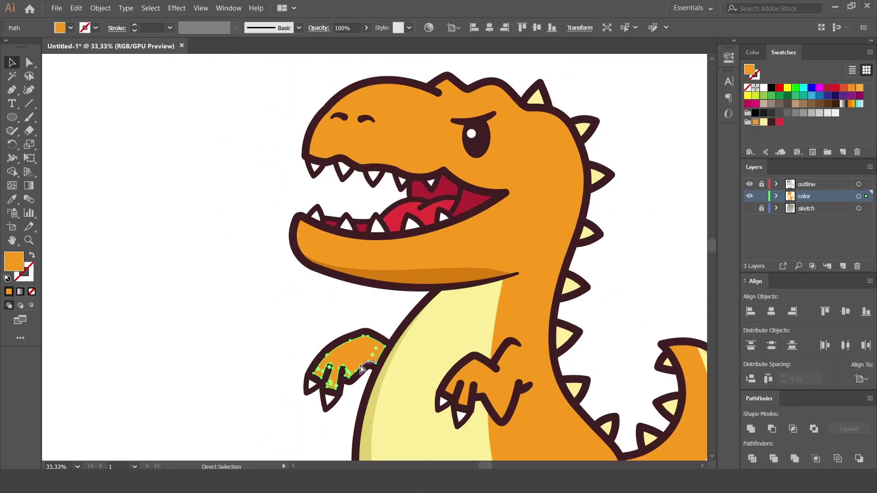
drag(358, 352, 357, 344)
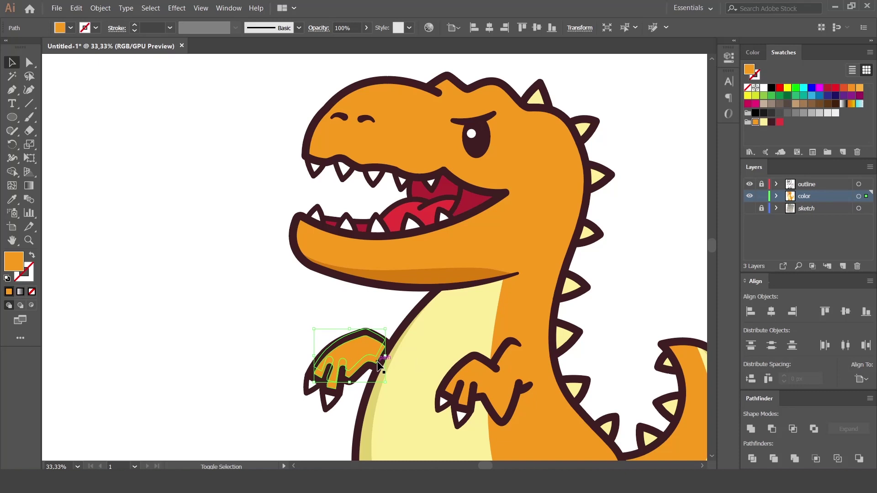
key(i)
click(454, 267)
key(v)
click(326, 324)
Copy the left arm's darker shade onto the right arm and nudge it into place
drag(592, 386, 474, 280)
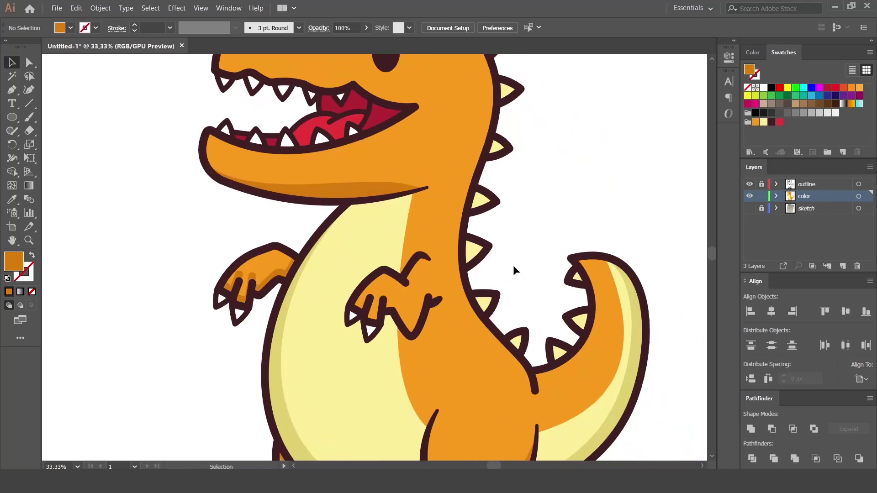
key(ctrl+equal)
key(ctrl+equal)
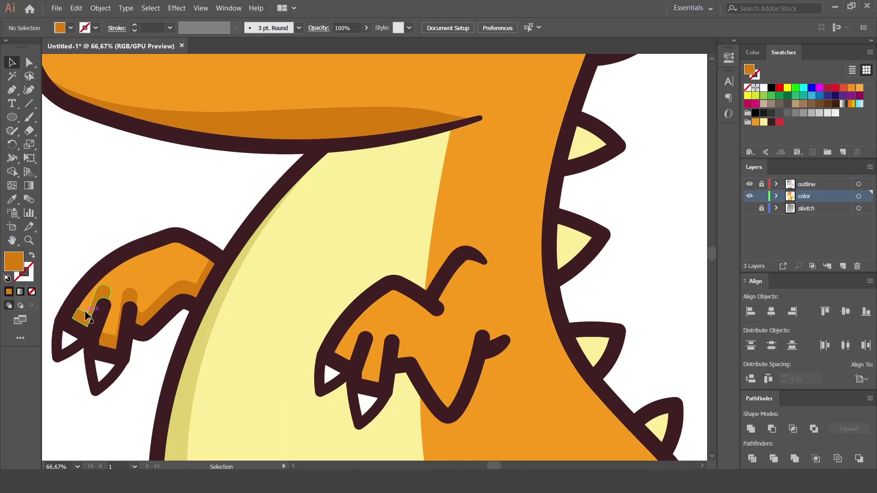
click(85, 315)
drag(115, 342, 375, 380)
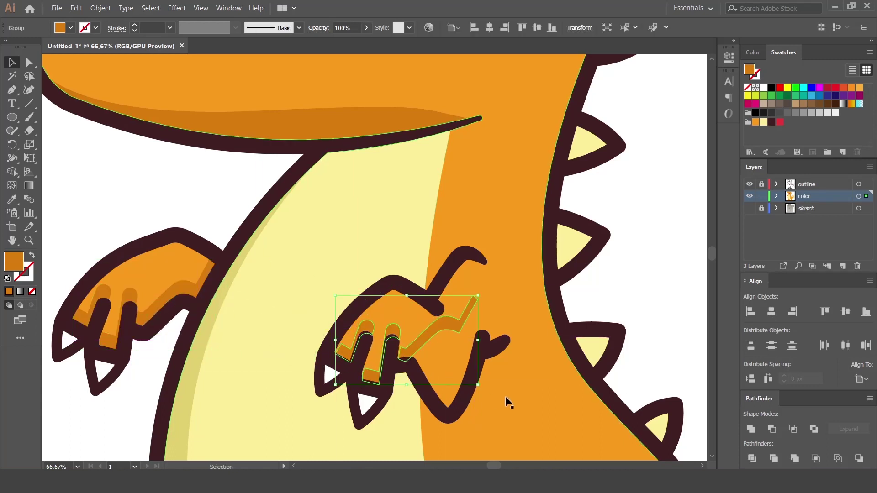
key(Left)
key(Left)
key(Left)
key(Up)
key(Up)
key(Up)
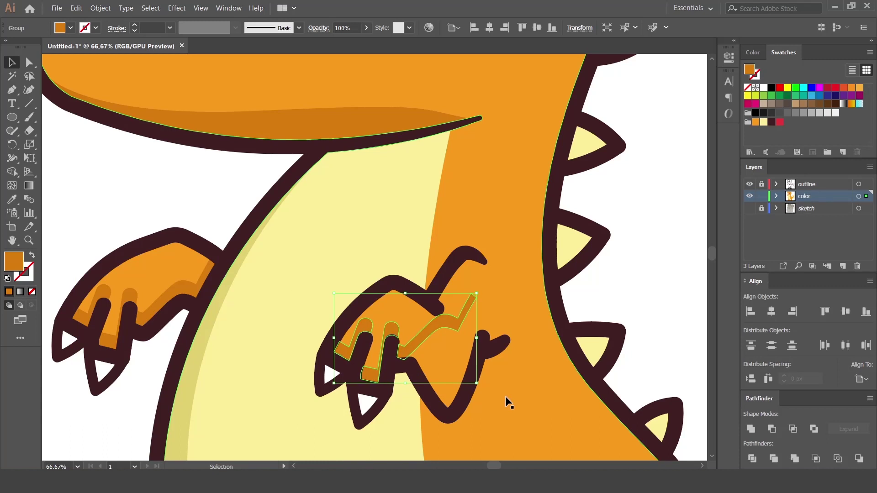
right_click(432, 325)
click(626, 266)
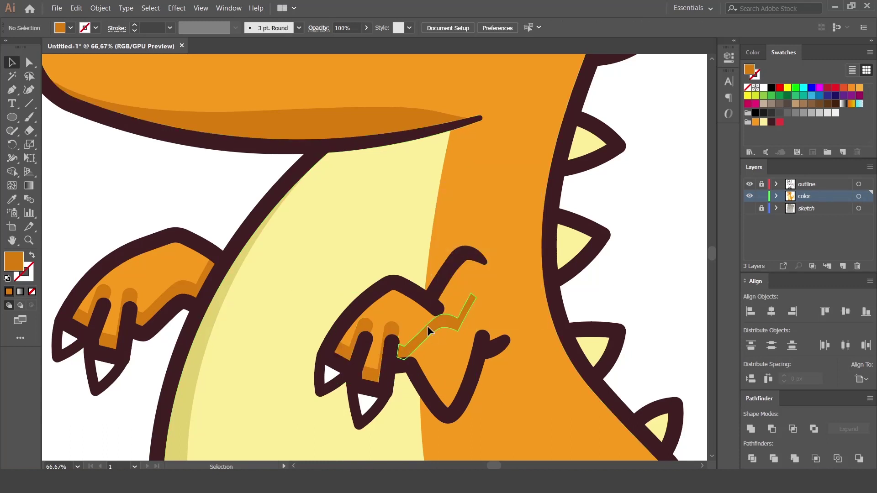
Draw a closed Pen shadow path following the right hand's lower outline
key(p)
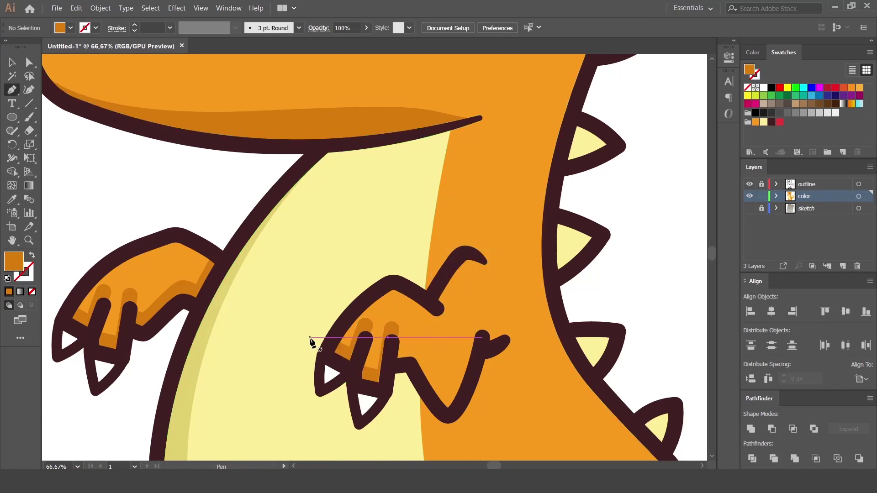
key(ctrl+plus)
drag(451, 383, 430, 281)
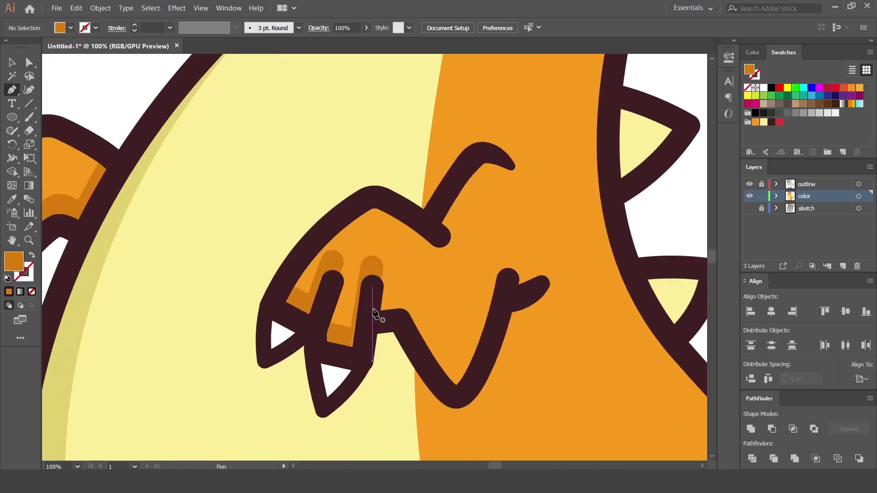
drag(398, 342, 391, 296)
click(375, 284)
mouse_move(407, 366)
mouse_down()
mouse_move(423, 386)
mouse_move(473, 357)
mouse_up()
drag(497, 244, 447, 340)
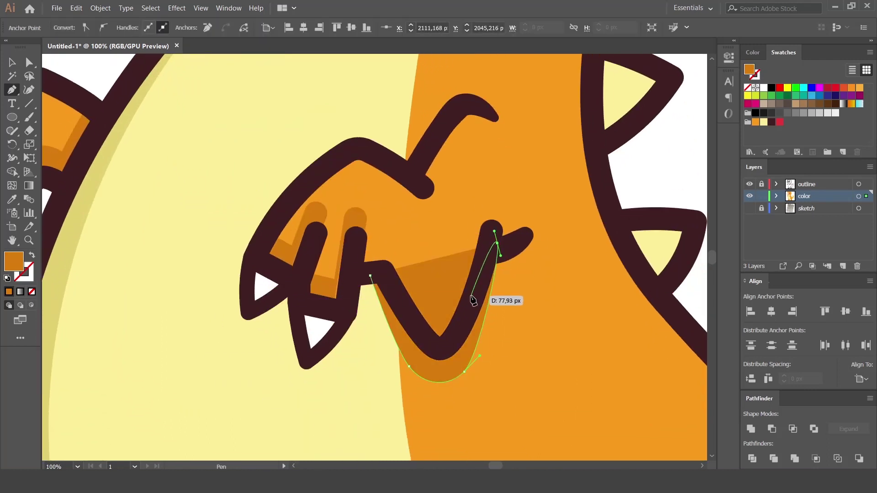
click(445, 338)
click(398, 292)
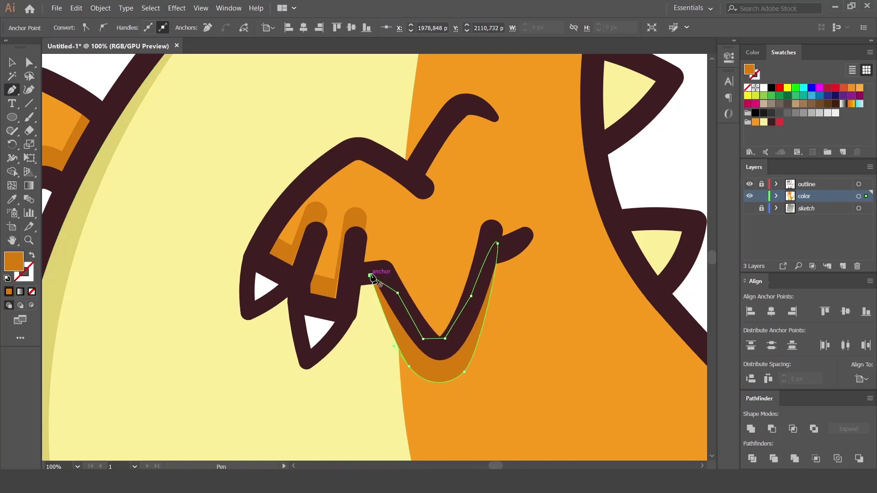
click(370, 276)
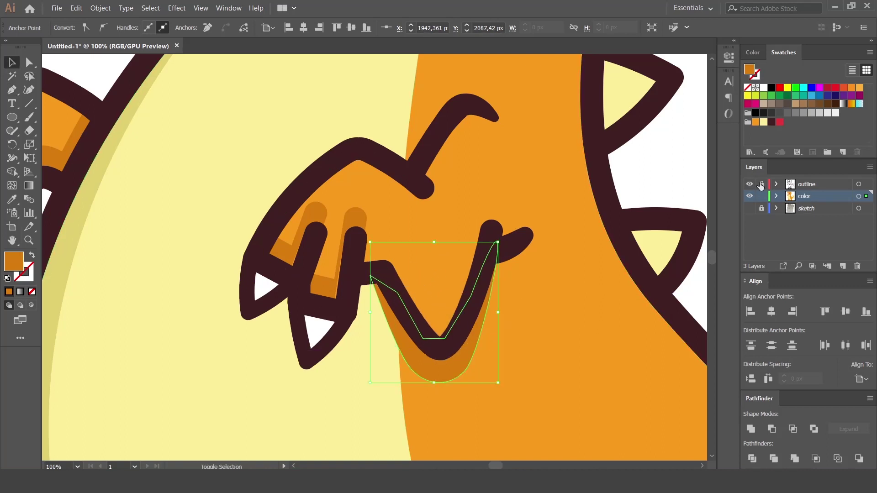
Merge the shadow path with the hand outline in Shape Builder into a darker crescent
shift+click(492, 242)
key(shift+m)
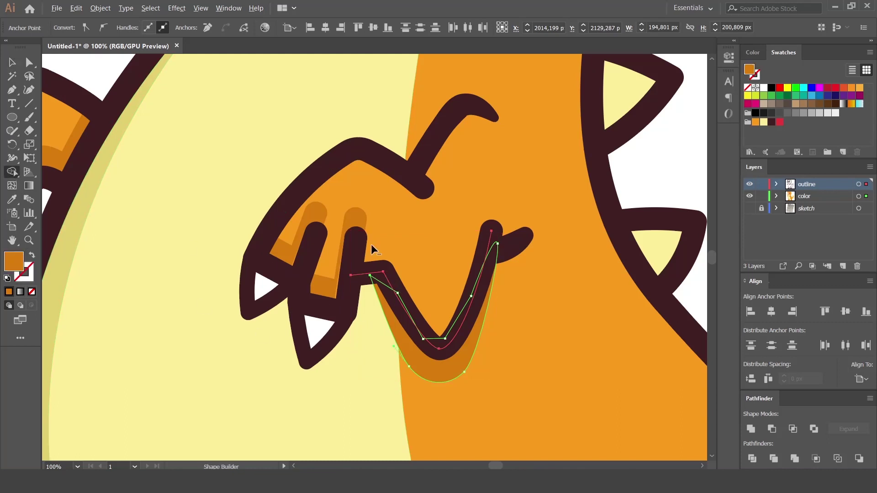
click(445, 325)
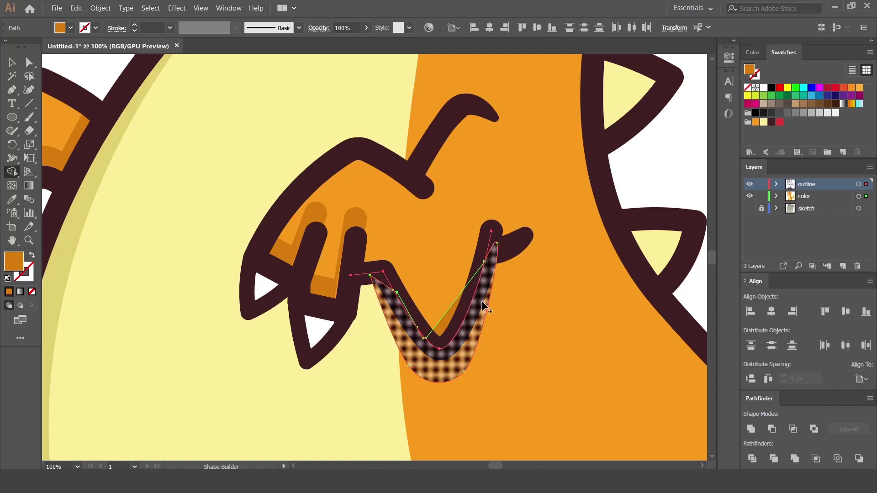
click(464, 343)
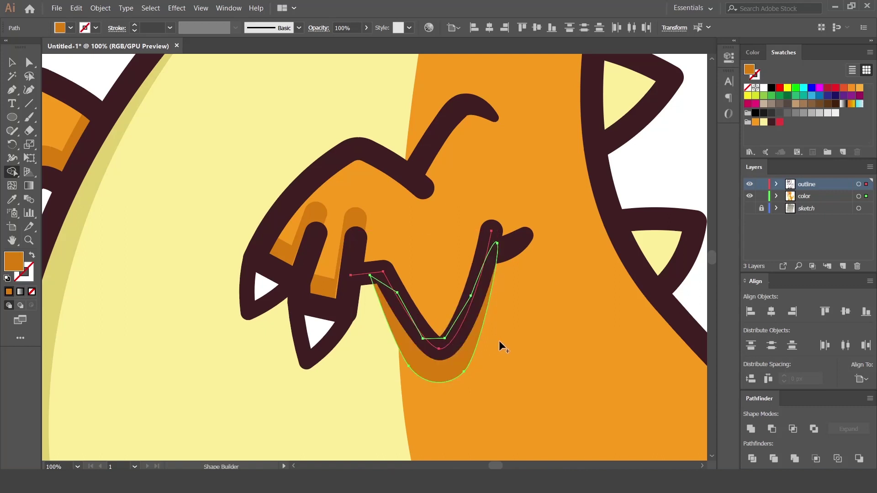
key(v)
key(ctrl+shift+a)
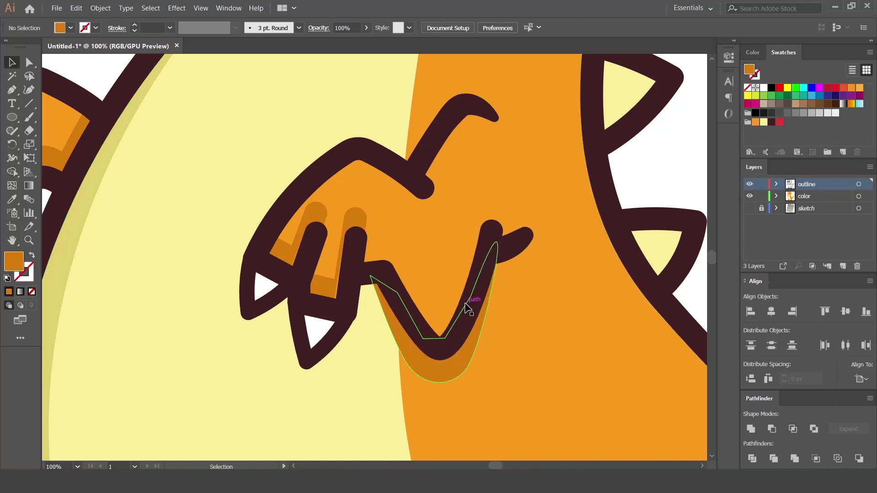
click(466, 305)
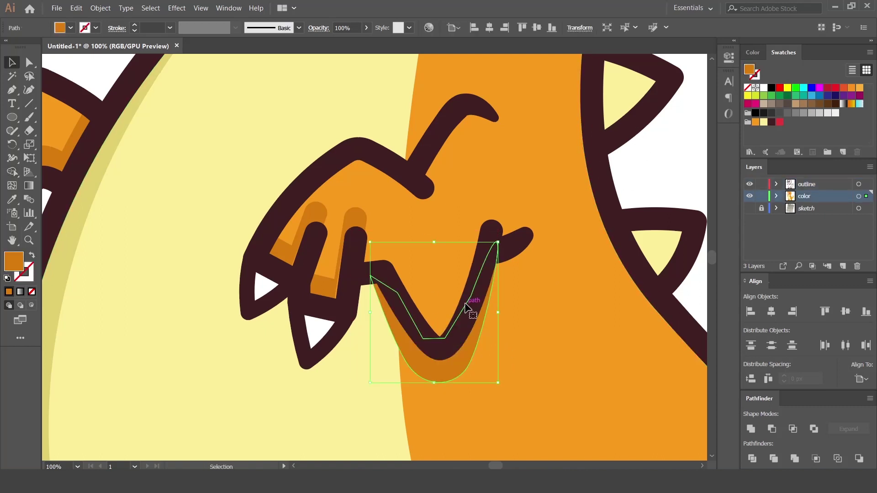
click(645, 179)
Cut a thin sliver from the mouth-corner triangle and fill it darker red
key(ctrl+minus)
key(ctrl+minus)
key(ctrl+minus)
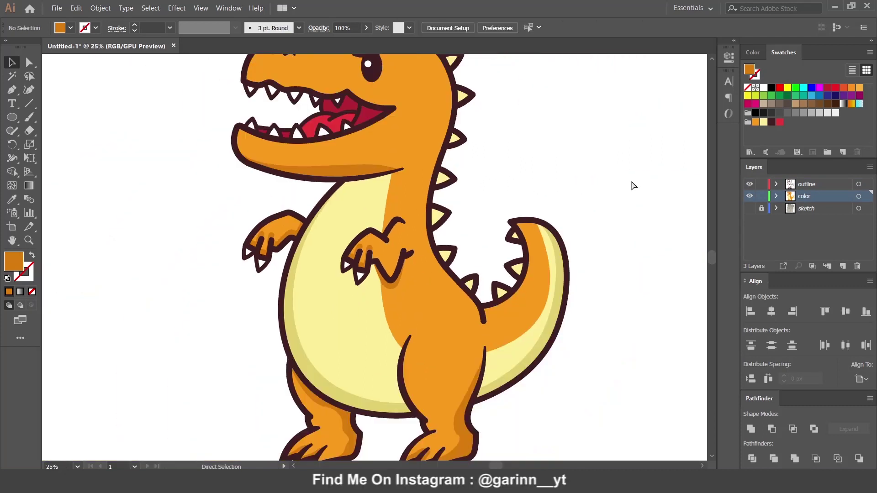
key(ctrl+plus)
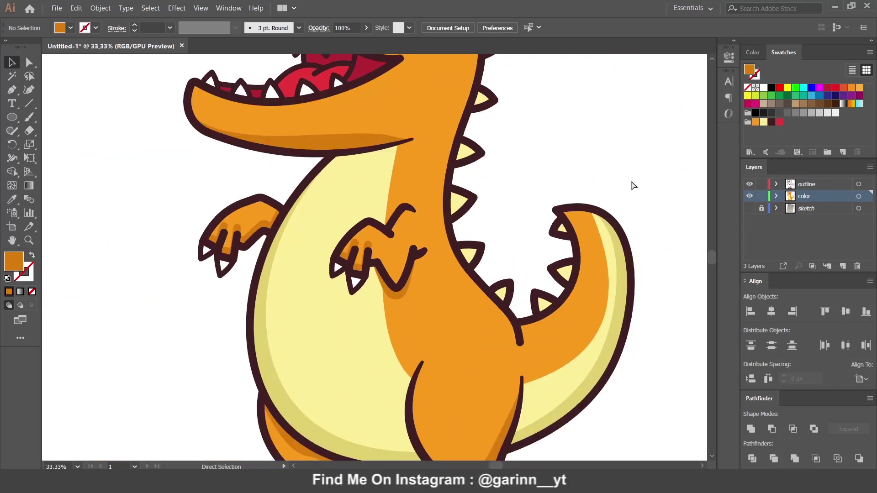
key(ctrl+plus)
drag(631, 180, 492, 423)
key(ctrl+plus)
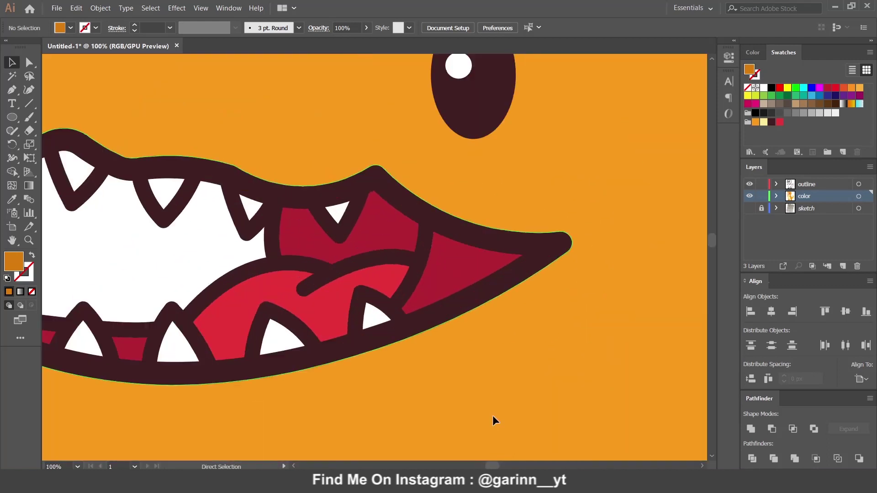
click(449, 280)
drag(449, 280, 435, 262)
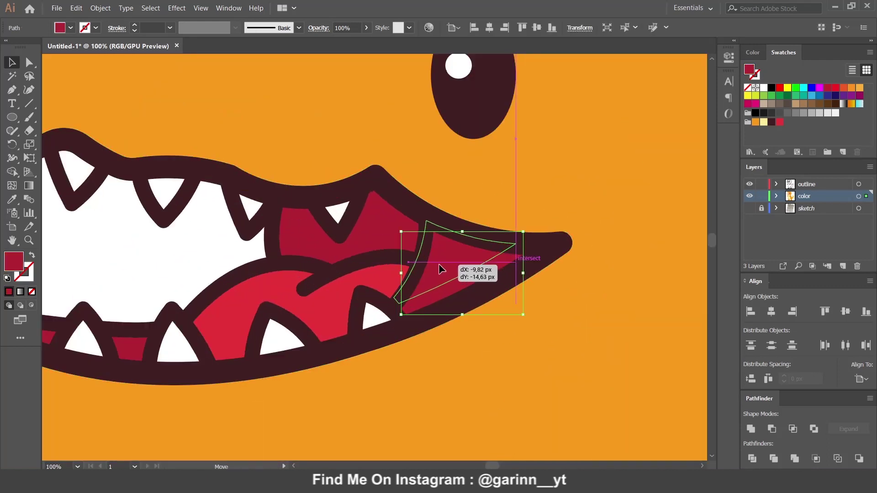
click(770, 428)
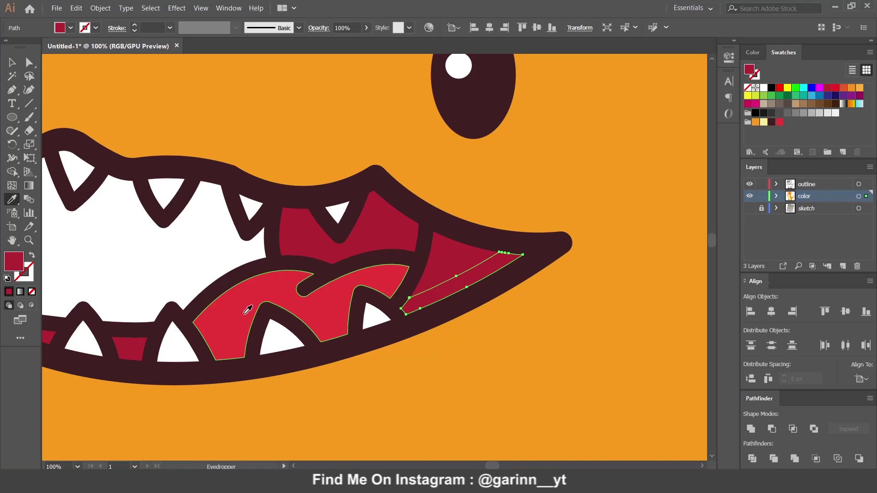
double_click(14, 261)
click(552, 176)
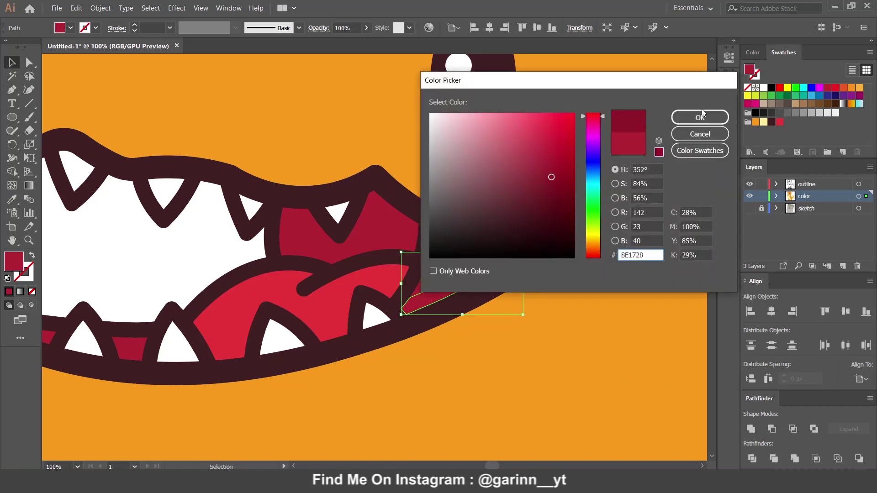
click(701, 116)
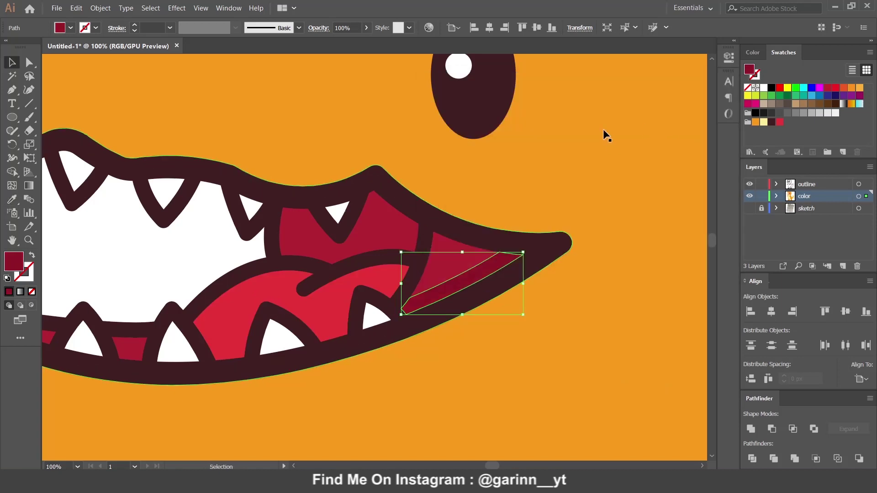
Cut a shading sliver from the upper mouth shape and offset the tongue shape
click(393, 239)
drag(392, 238, 384, 226)
click(771, 429)
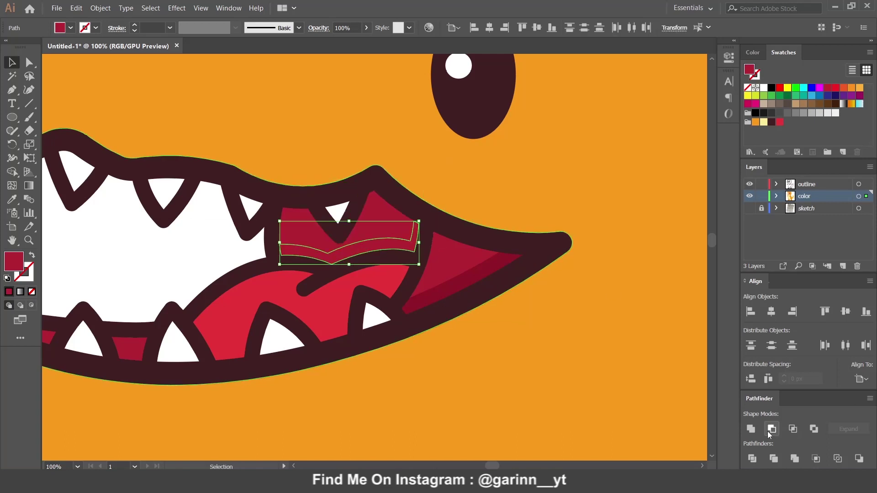
click(326, 310)
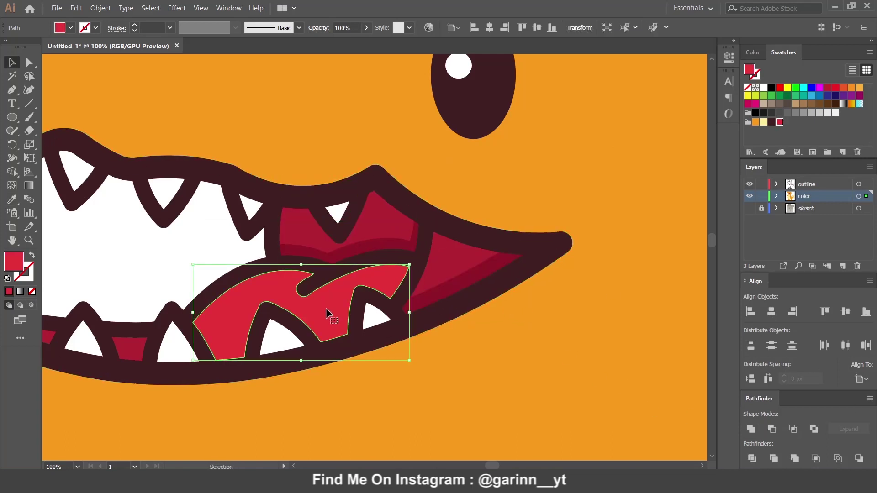
mouse_move(325, 308)
mouse_down()
mouse_move(321, 297)
mouse_move(322, 310)
mouse_up()
key(i)
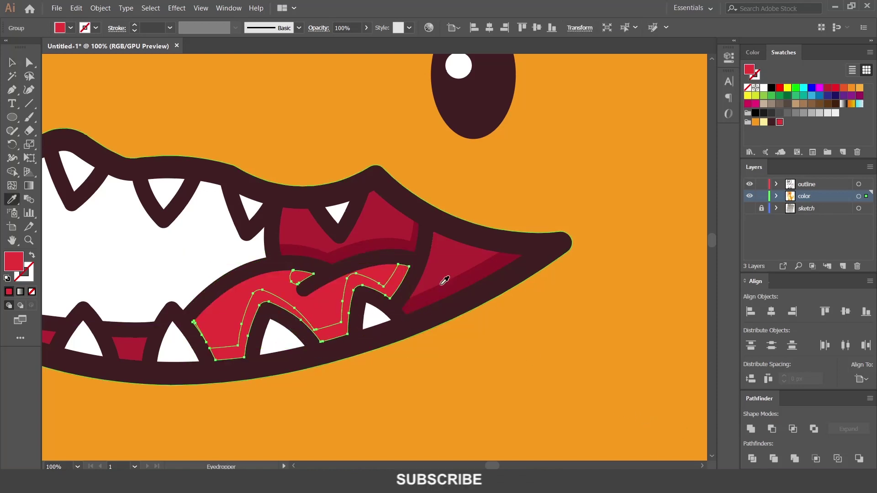
click(444, 280)
key(ctrl+z)
key(v)
drag(353, 133, 375, 195)
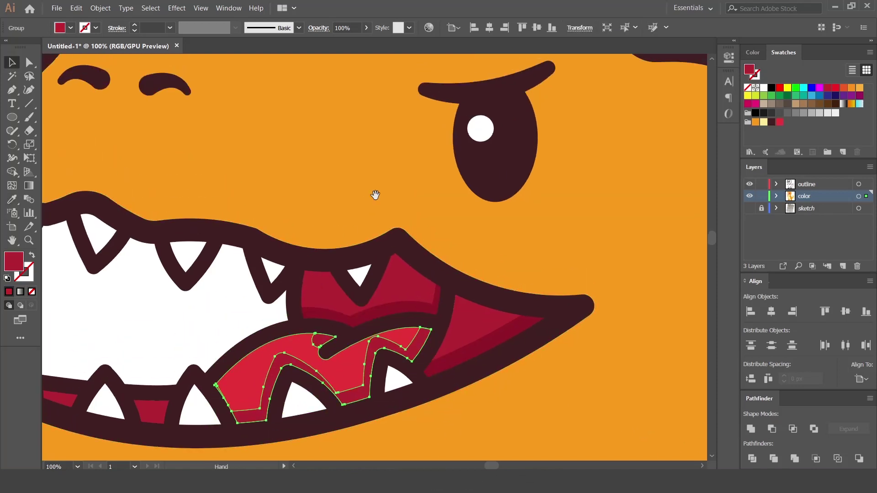
drag(504, 175, 425, 249)
Enlarge the eye copy slightly, move it to the color layer, and fill it body orange
click(424, 248)
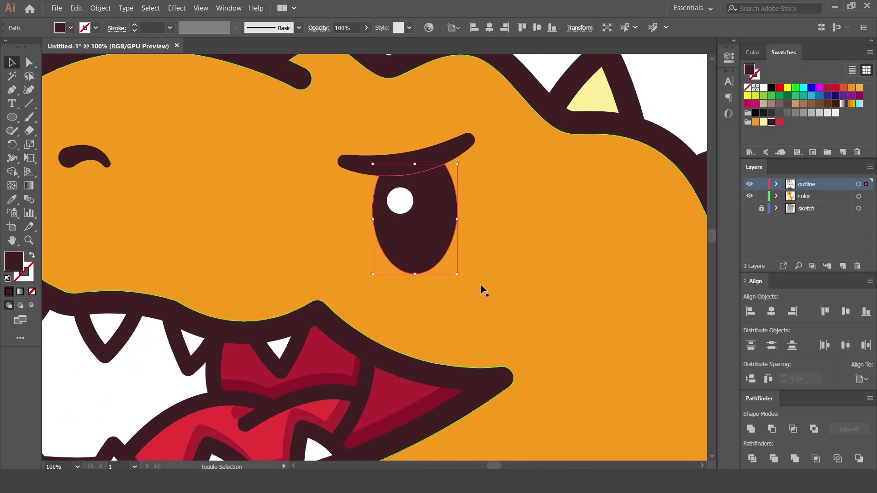
drag(457, 274, 464, 283)
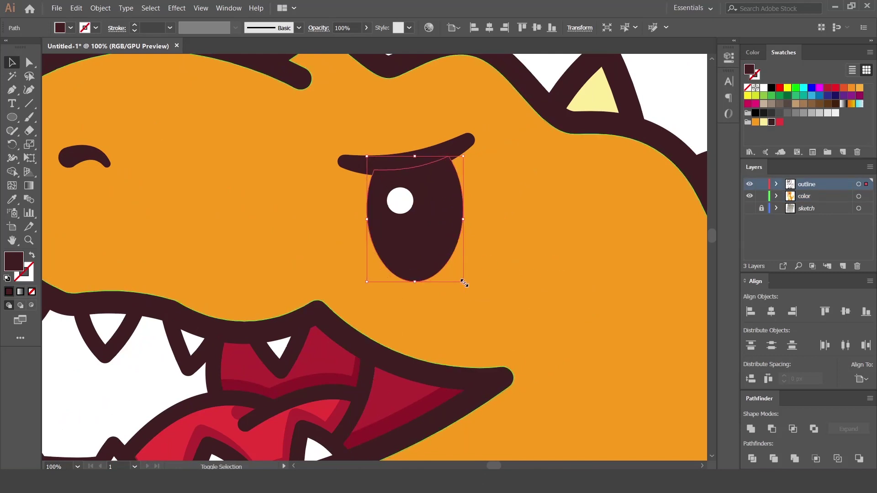
drag(867, 185, 866, 196)
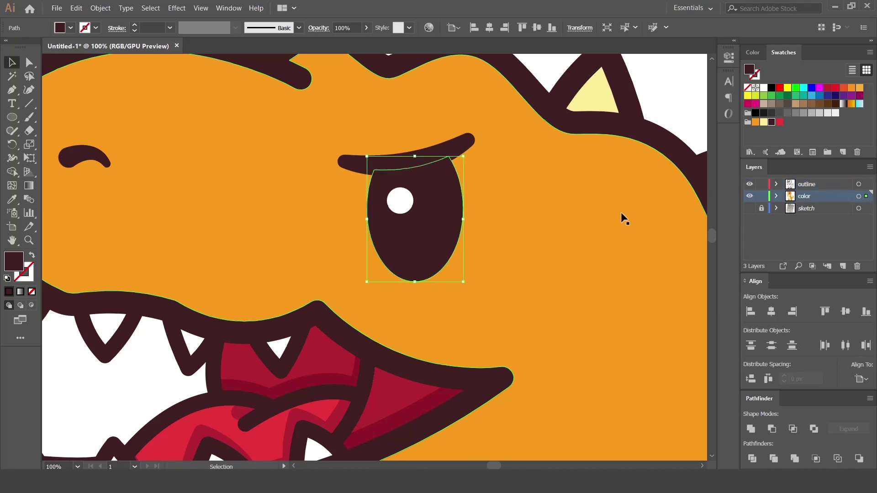
key(ctrl+minus)
key(ctrl+minus)
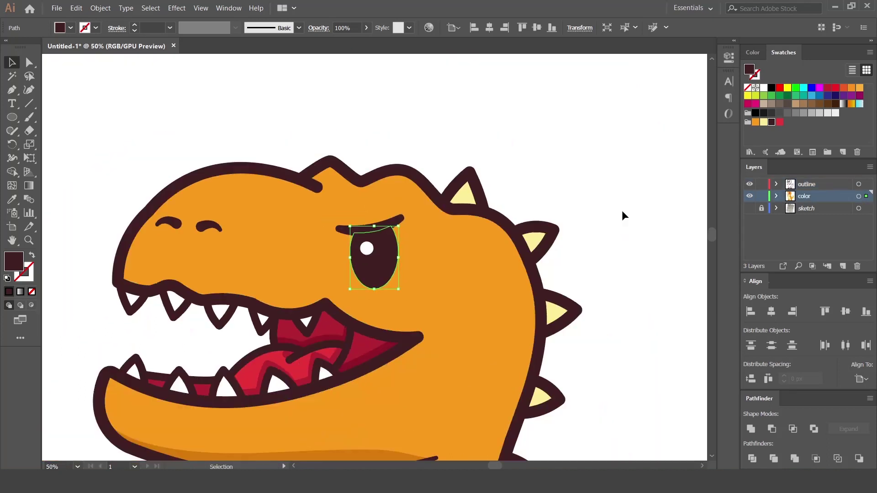
key(i)
click(304, 436)
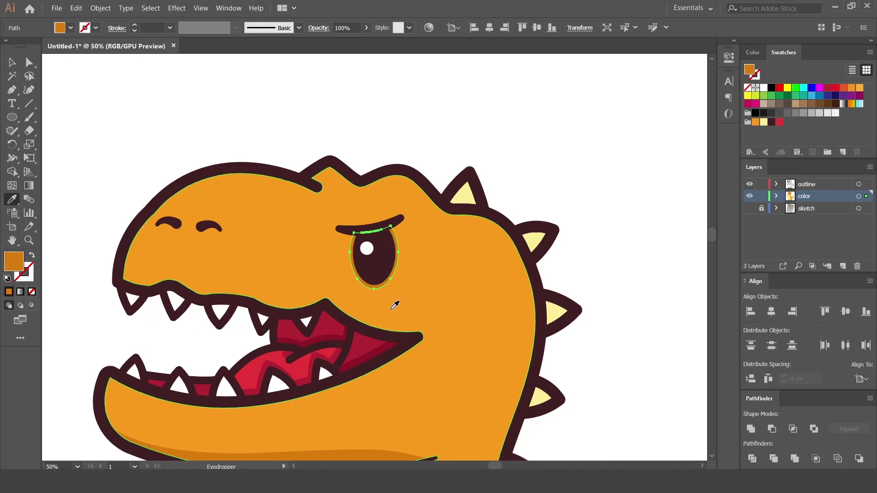
key(v)
click(520, 120)
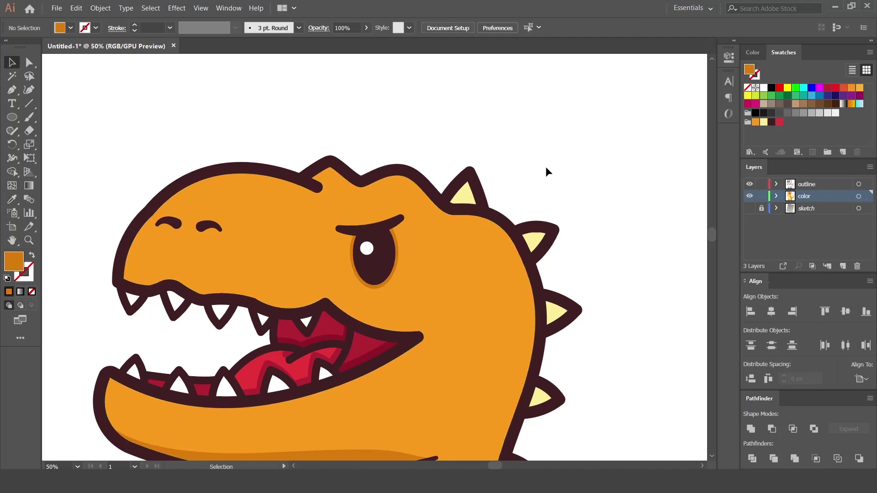
key(ctrl+plus)
Draw a closed Pen shape along the underside of the upper jaw
key(p)
drag(245, 294, 297, 245)
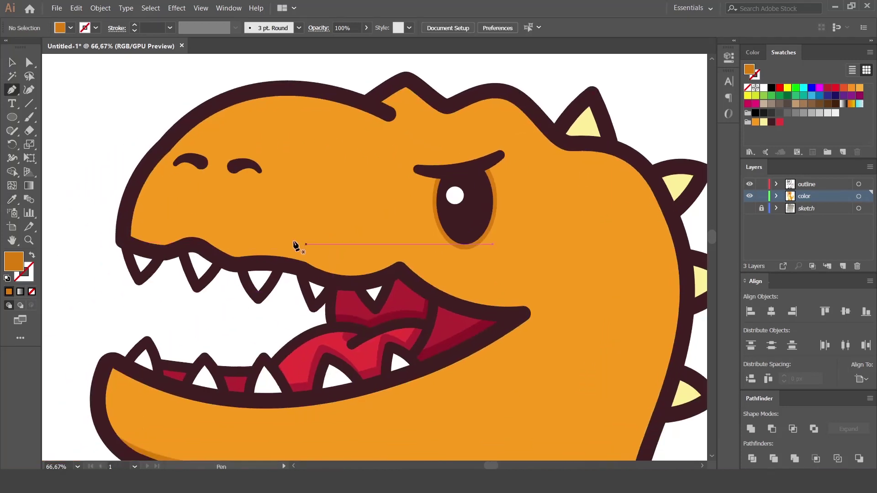
click(100, 212)
drag(178, 222, 200, 212)
click(233, 237)
drag(308, 249, 387, 254)
click(420, 254)
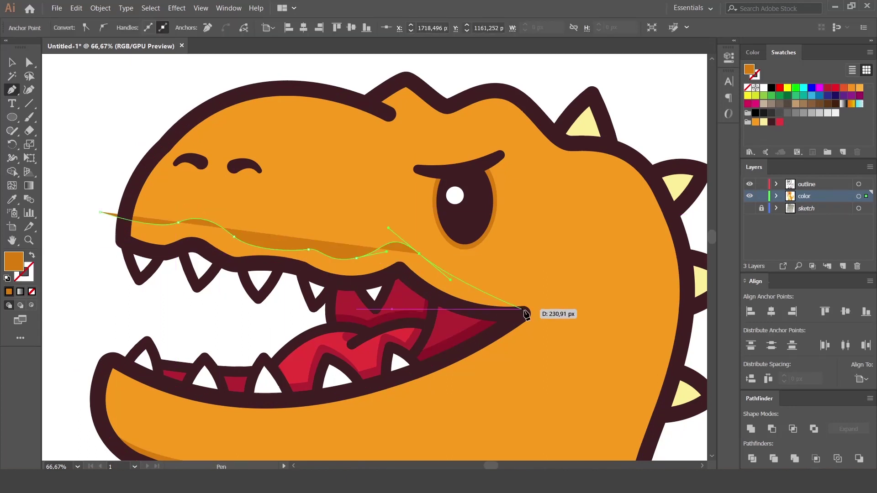
click(525, 309)
click(459, 328)
drag(292, 326, 298, 326)
click(85, 283)
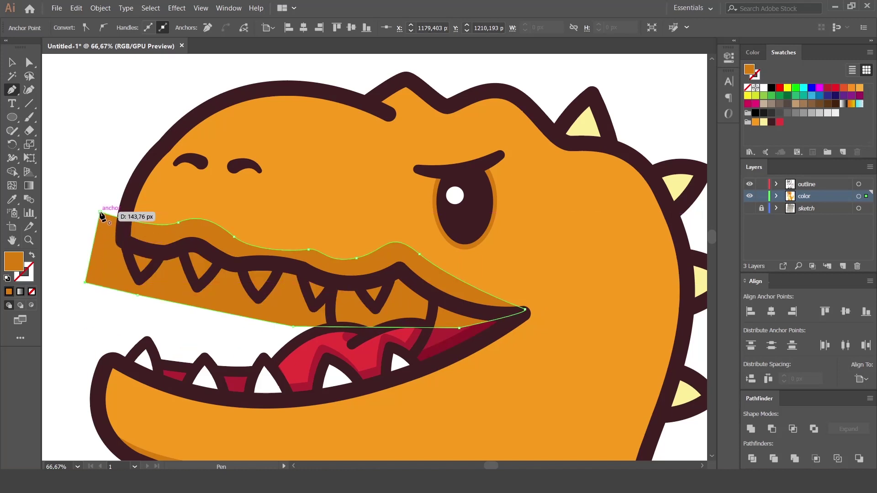
click(100, 212)
Trim the jaw shadow to the head outline with Shape Builder, removing outside parts
key(v)
shift+click(134, 179)
key(shift+m)
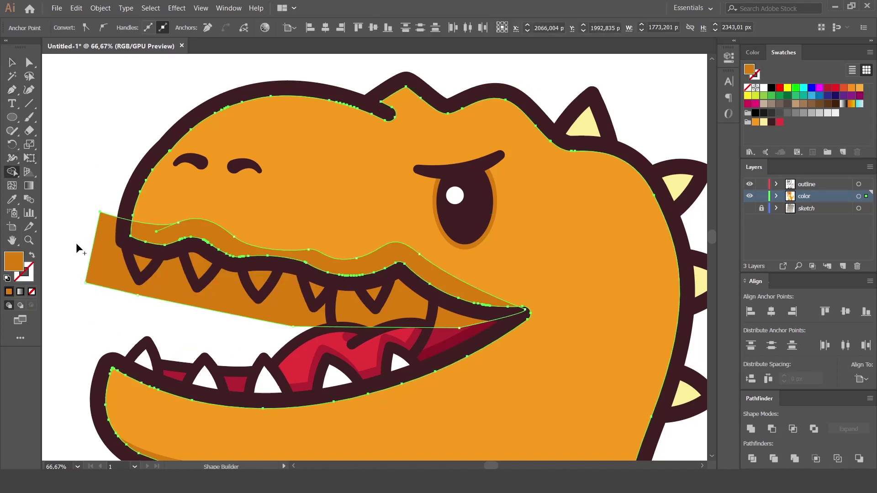
alt+click(98, 262)
key(v)
click(114, 276)
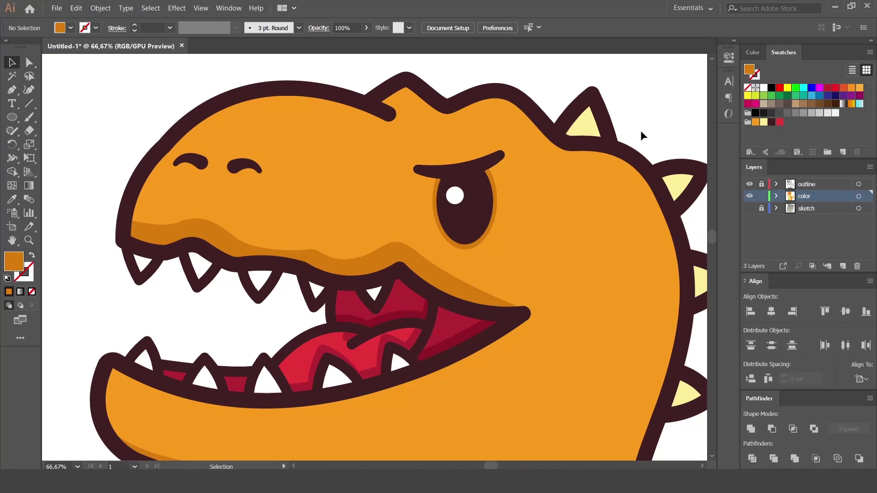
Zoom out and back in to review the whole dinosaur and its jaw shading
key(ctrl+minus)
key(ctrl+minus)
key(ctrl+minus)
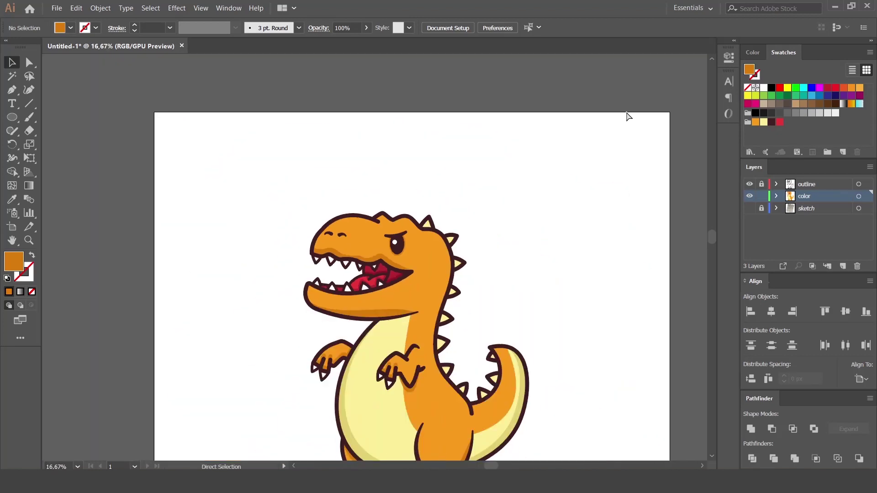
key(ctrl+0)
key(ctrl+plus)
key(ctrl+plus)
key(ctrl+plus)
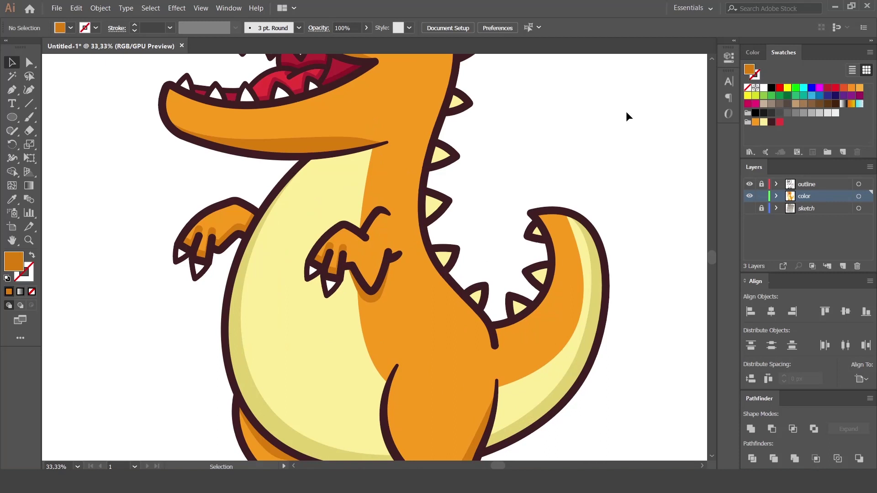
scroll(626, 111, up, 5)
click(465, 265)
click(588, 224)
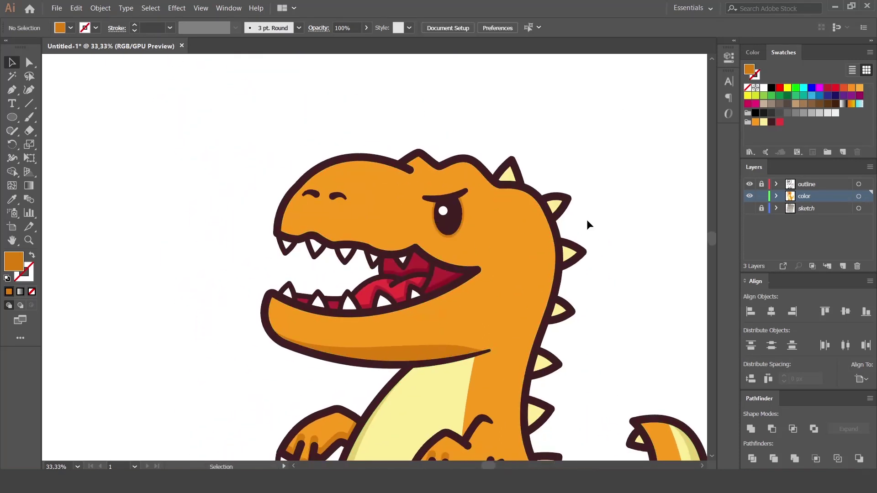
key(ctrl+minus)
key(ctrl+minus)
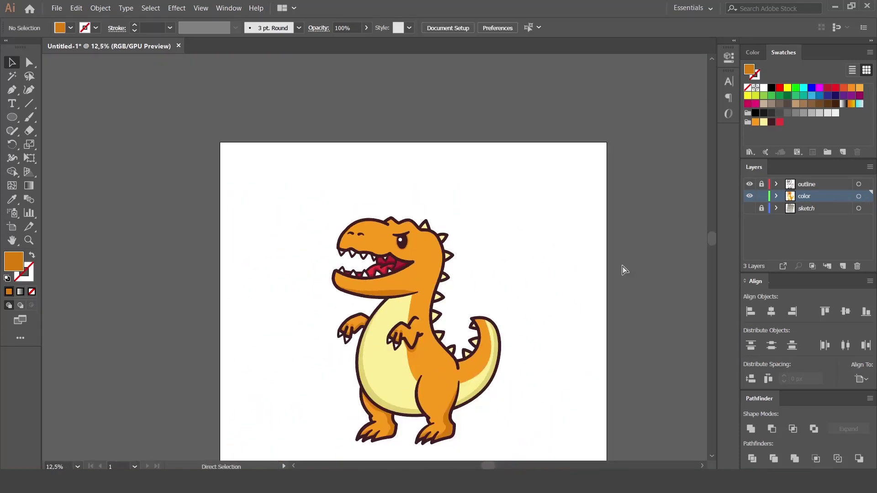
key(ctrl+plus)
drag(621, 265, 533, 196)
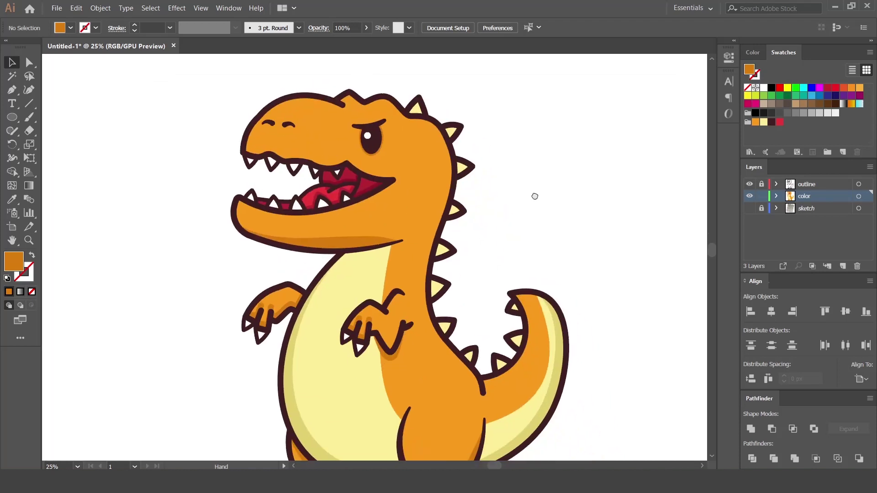
scroll(319, 173, up, 1)
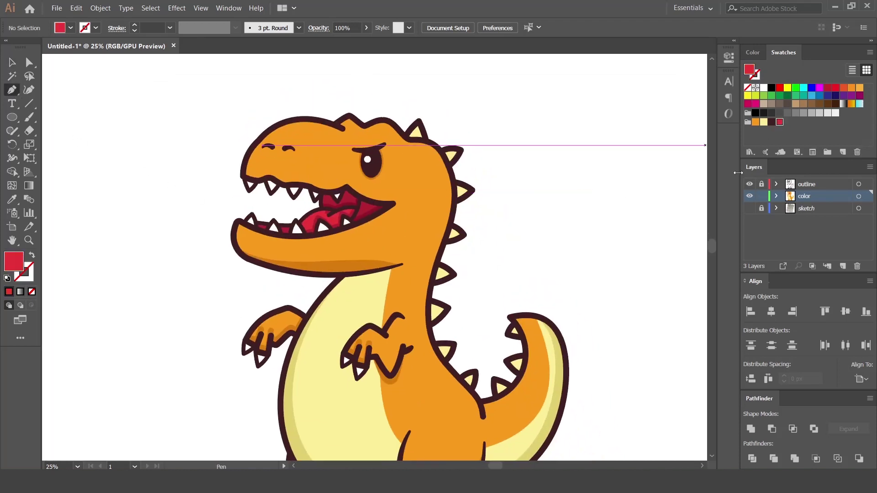
Zoom in on the head and draw a red Pen shape from behind the eye down the neck
key(ctrl+plus)
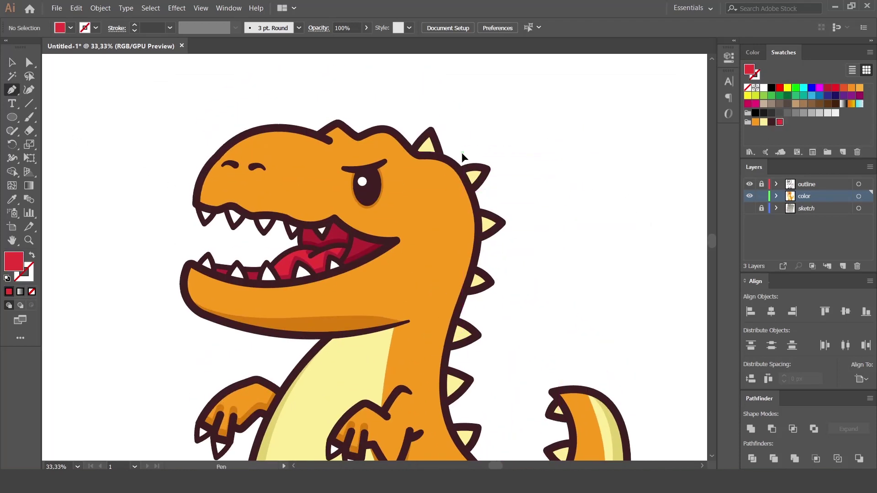
click(462, 157)
drag(415, 190, 439, 190)
click(472, 210)
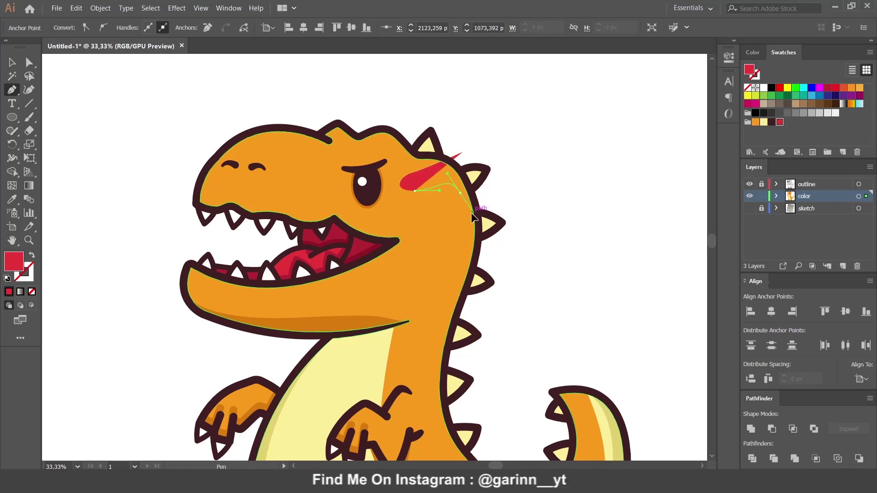
drag(455, 239, 428, 253)
drag(456, 279, 516, 269)
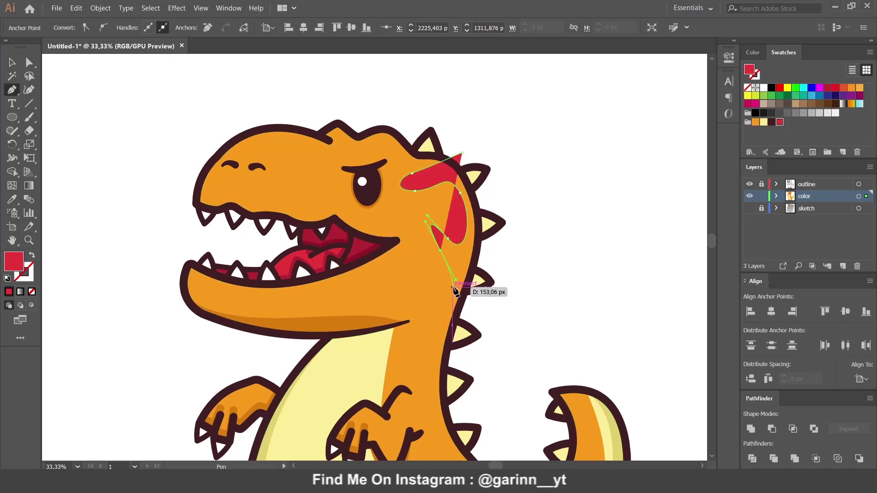
click(516, 269)
click(535, 184)
click(462, 156)
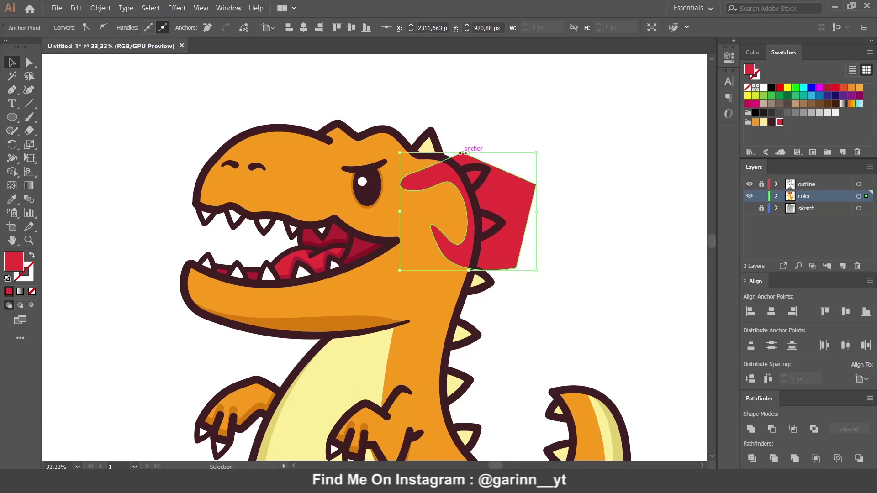
Trim the red stripe to the body with Shape Builder, removing the part outside
ctrl+shift+click(425, 168)
key(shift+m)
alt+click(511, 191)
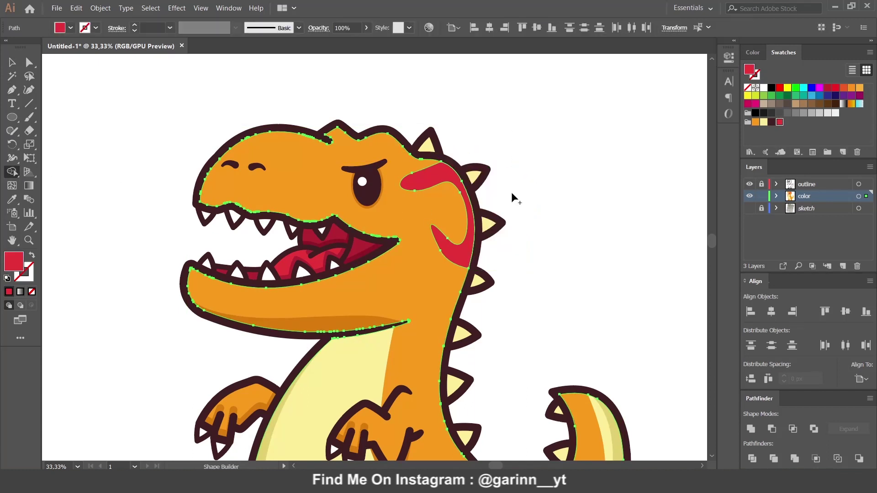
key(v)
click(596, 314)
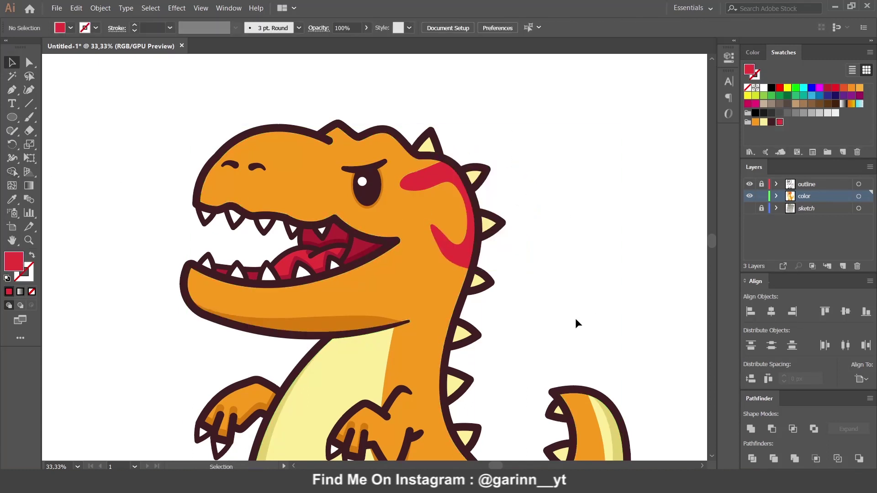
Draw two more red stripes down the dinosaur's neck and back
scroll(574, 318, down, 3)
mouse_move(416, 187)
mouse_down()
mouse_move(407, 183)
mouse_move(438, 240)
mouse_move(455, 214)
mouse_up()
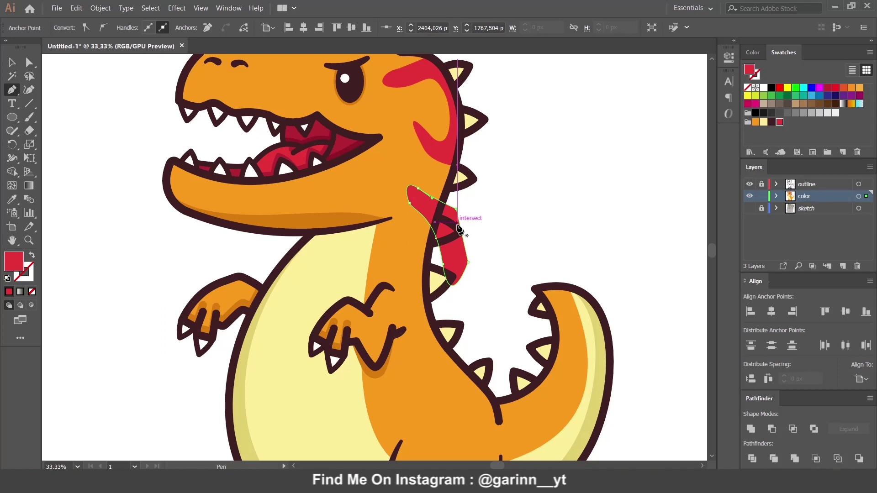
drag(401, 245, 414, 284)
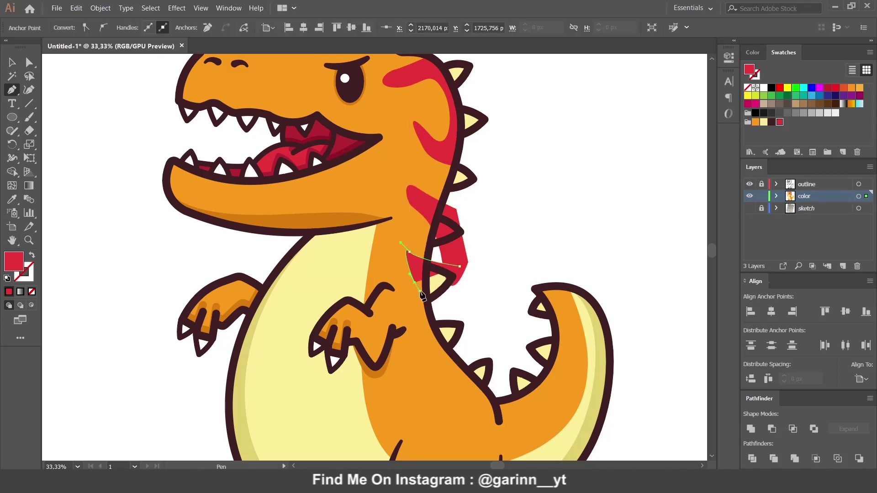
click(458, 302)
click(459, 266)
scroll(461, 270, down, 2)
ctrl+click(448, 272)
drag(419, 252, 392, 242)
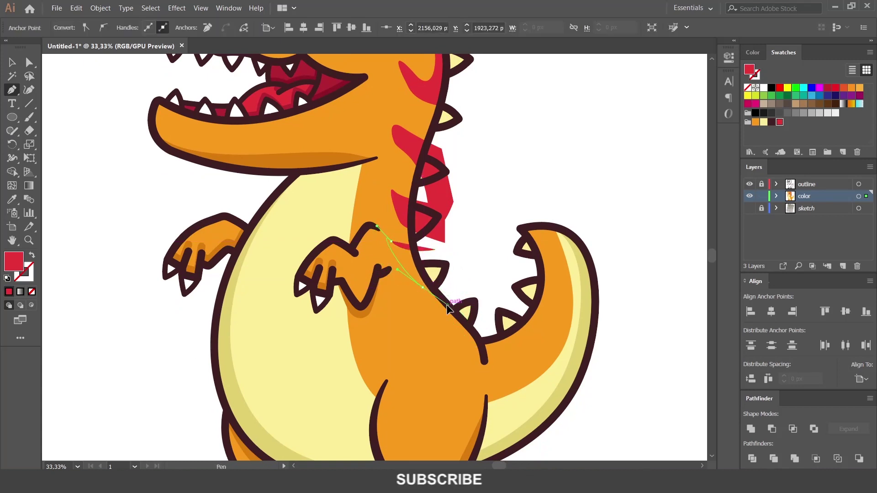
drag(447, 305, 463, 286)
click(440, 254)
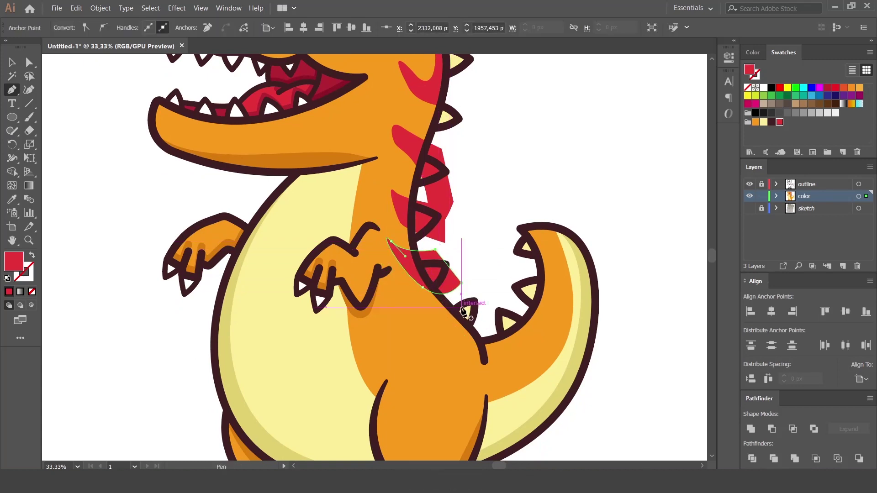
Add a small red stripe near the tail and a rounded red crescent on the tail
drag(423, 314, 415, 313)
click(433, 334)
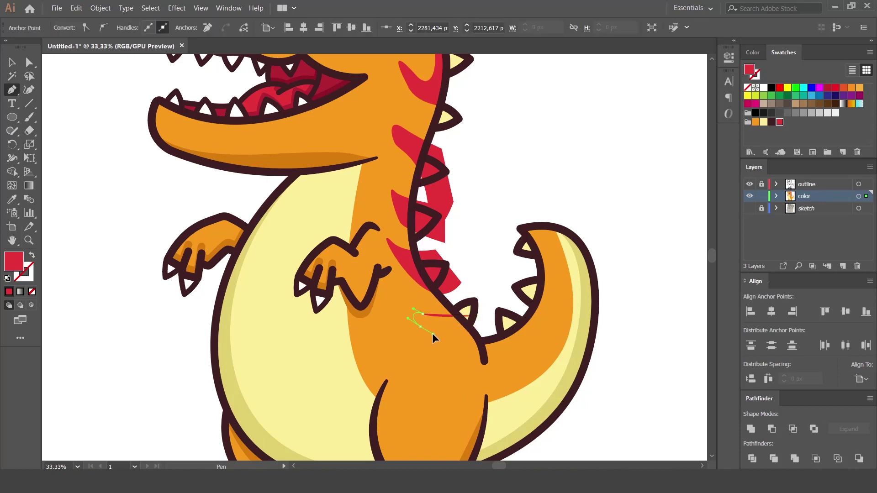
mouse_move(458, 341)
mouse_down()
mouse_move(487, 365)
mouse_move(481, 325)
mouse_move(510, 347)
mouse_move(525, 337)
mouse_move(489, 333)
mouse_up()
click(483, 337)
click(502, 318)
click(558, 260)
drag(525, 290, 520, 293)
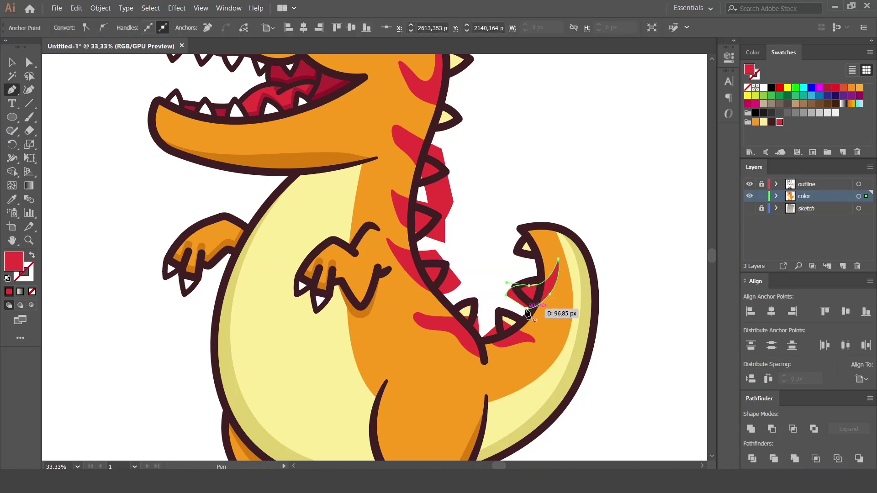
key(v)
key(a)
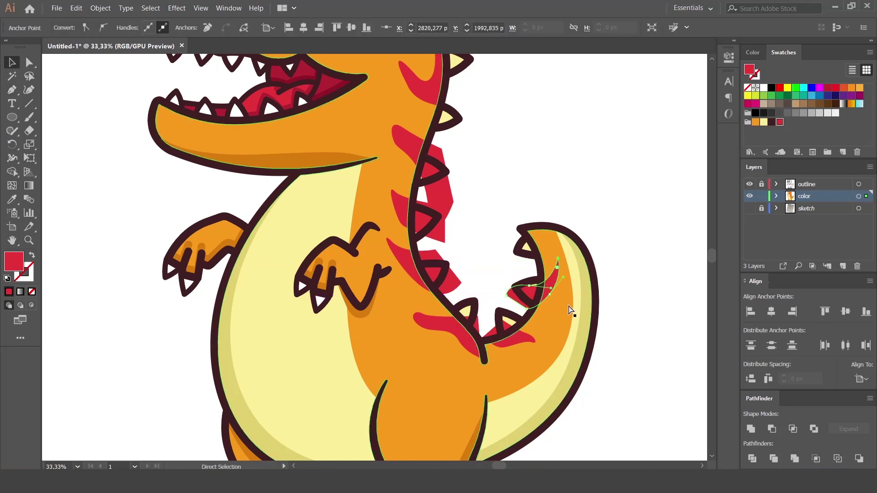
mouse_move(554, 265)
mouse_down()
mouse_move(558, 273)
mouse_move(564, 267)
mouse_up()
key(v)
Trim all red stripes to the body, clearing the spikes, then zoom out to fit the artboard
shift+click(519, 336)
shift+click(434, 322)
shift+click(425, 265)
shift+click(417, 215)
shift+click(433, 169)
key(ctrl+a)
click(12, 172)
mouse_move(460, 151)
mouse_down()
mouse_move(452, 299)
mouse_move(529, 292)
mouse_up()
key(v)
click(539, 169)
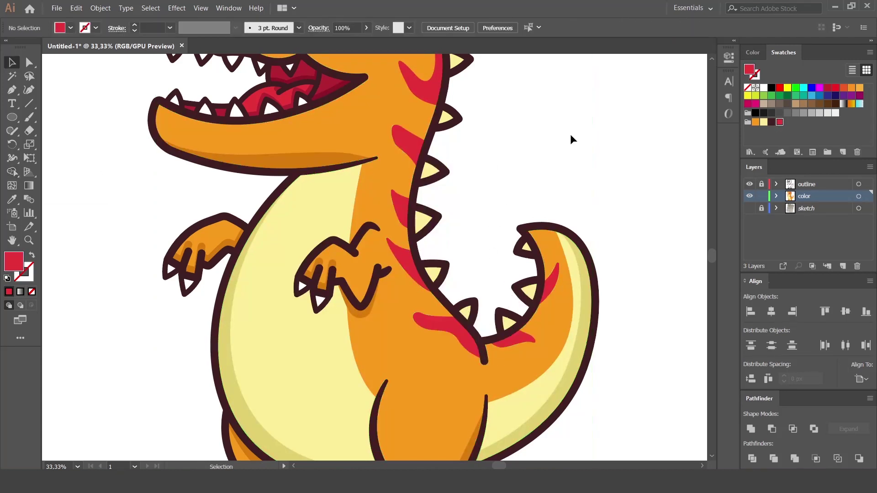
key(ctrl+0)
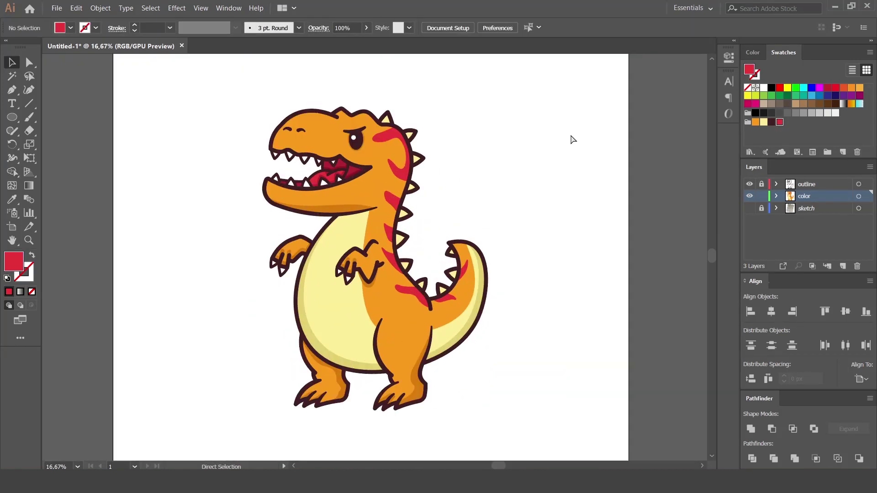
key(ctrl+0)
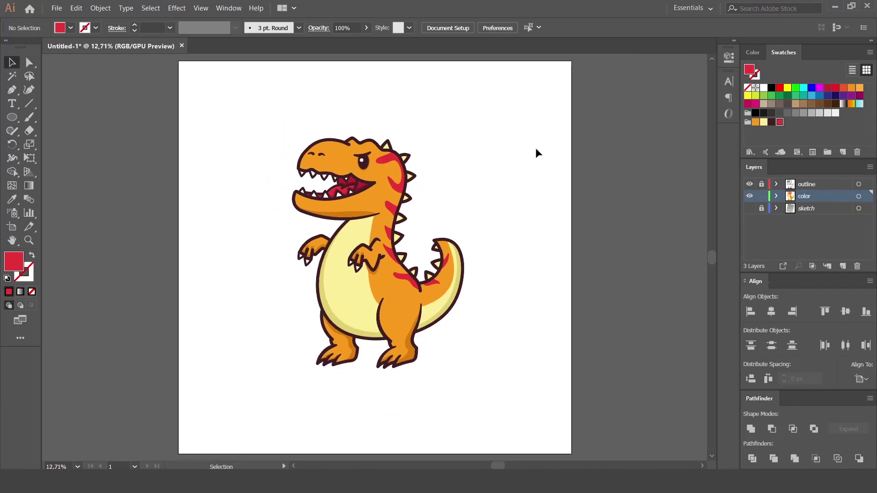
Create a 4100×4100 px square centred on the artboard and send it behind the dinosaur
drag(12, 117, 69, 120)
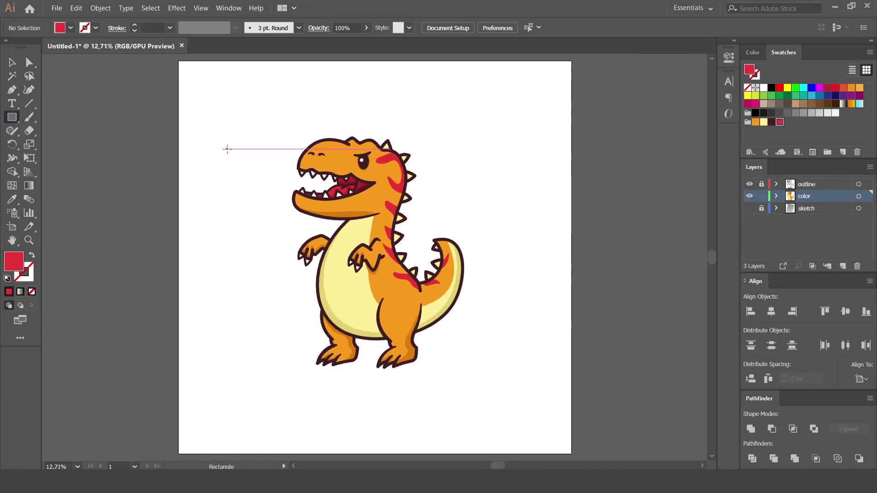
click(227, 149)
text(0)
key(Tab)
text(4)
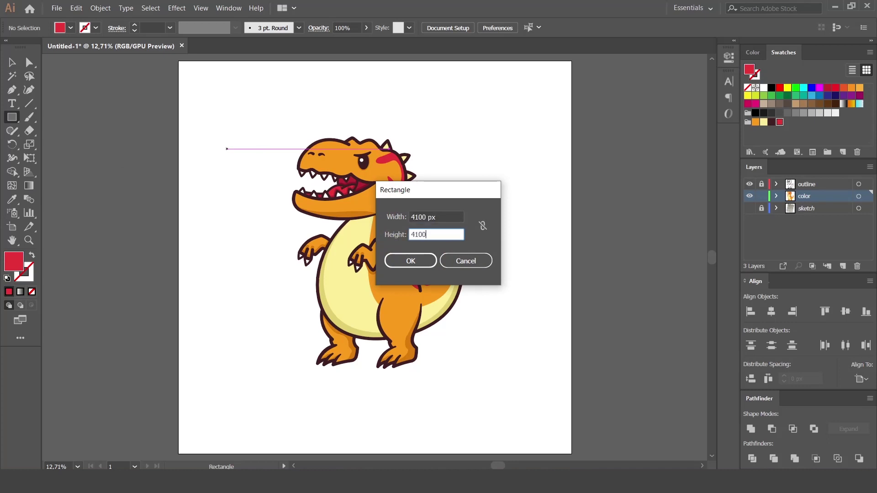
key(Return)
key(v)
click(756, 122)
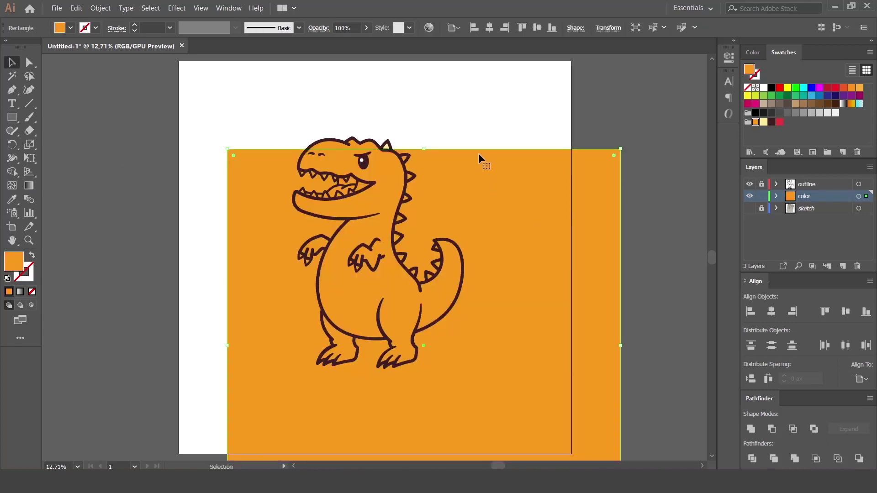
click(490, 30)
click(536, 28)
right_click(375, 101)
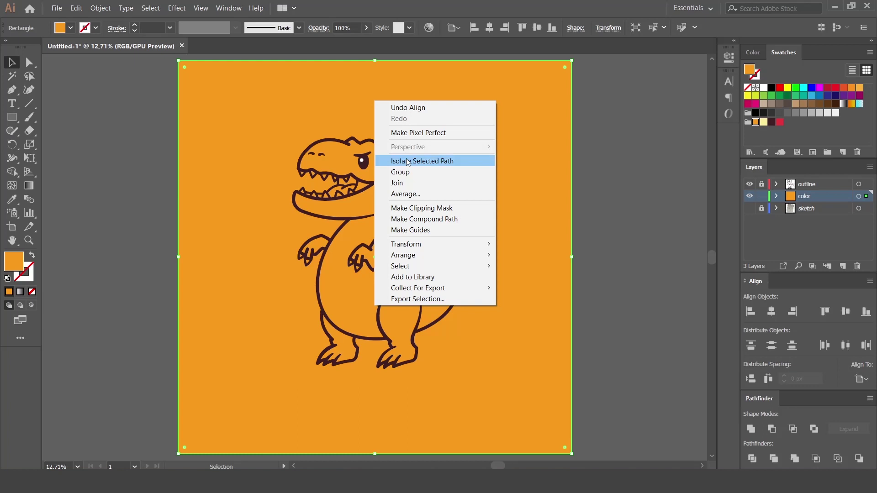
click(589, 288)
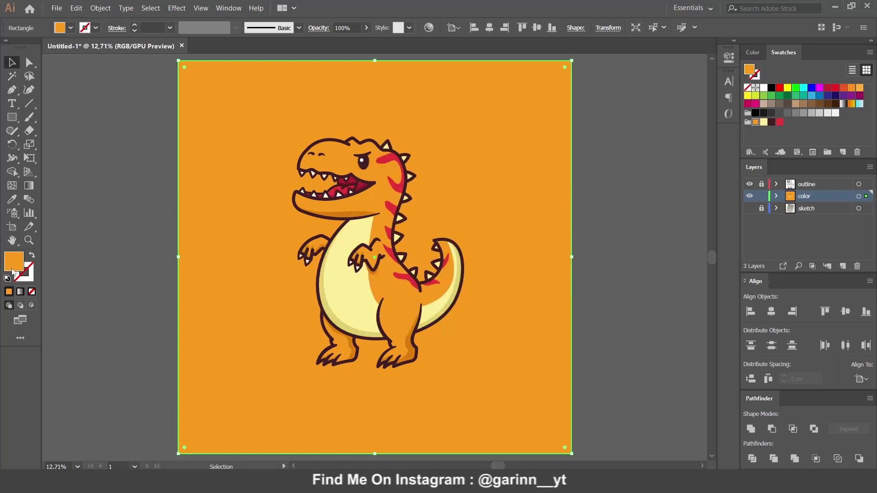
Fill the background square with light orange F4A856
double_click(18, 268)
click(527, 120)
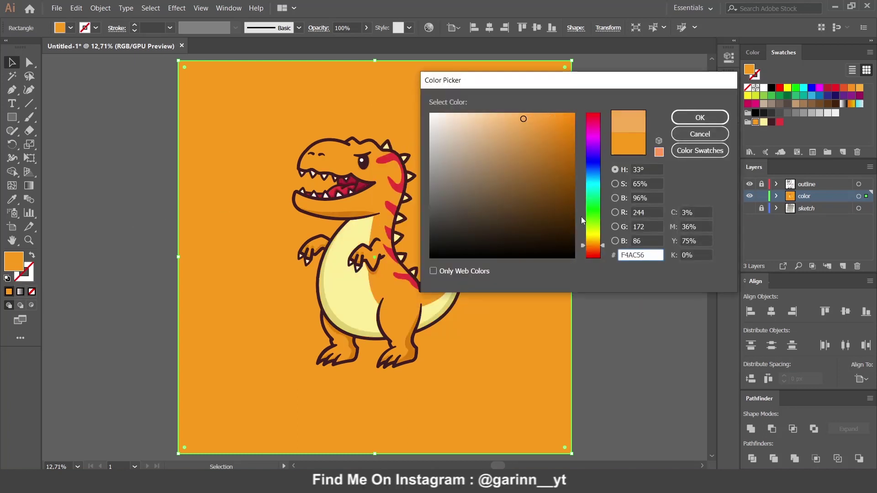
click(583, 247)
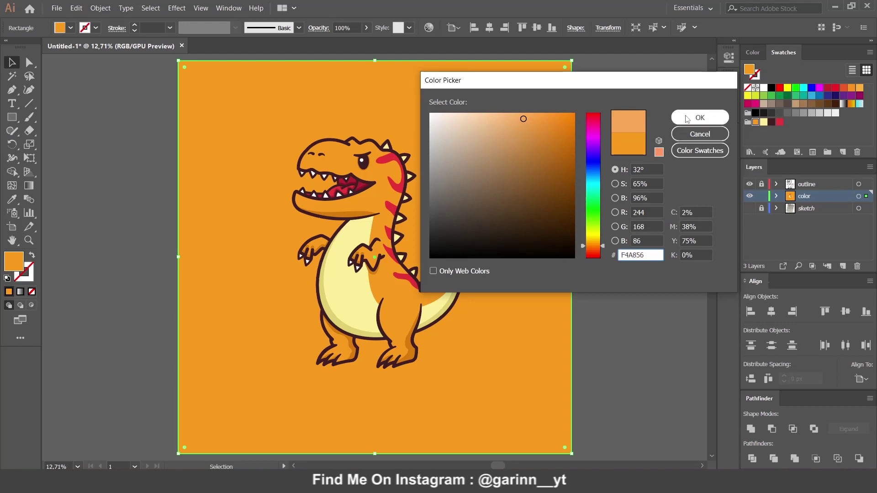
click(700, 117)
double_click(14, 264)
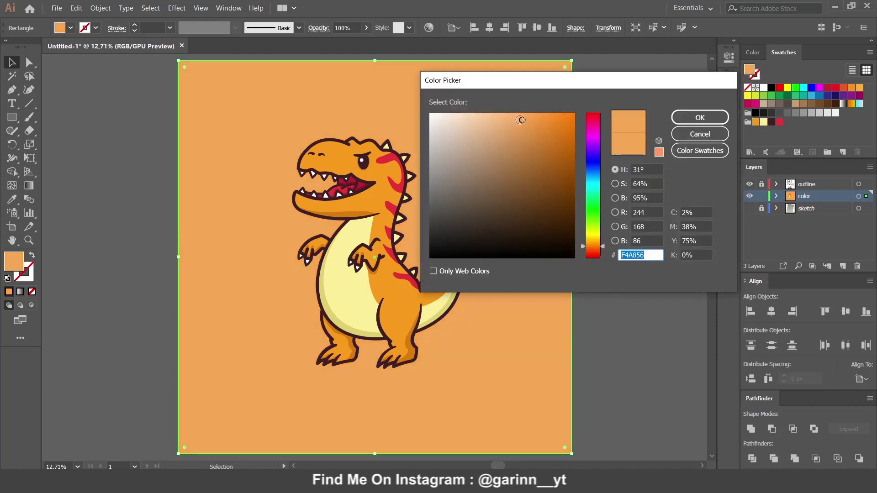
click(700, 118)
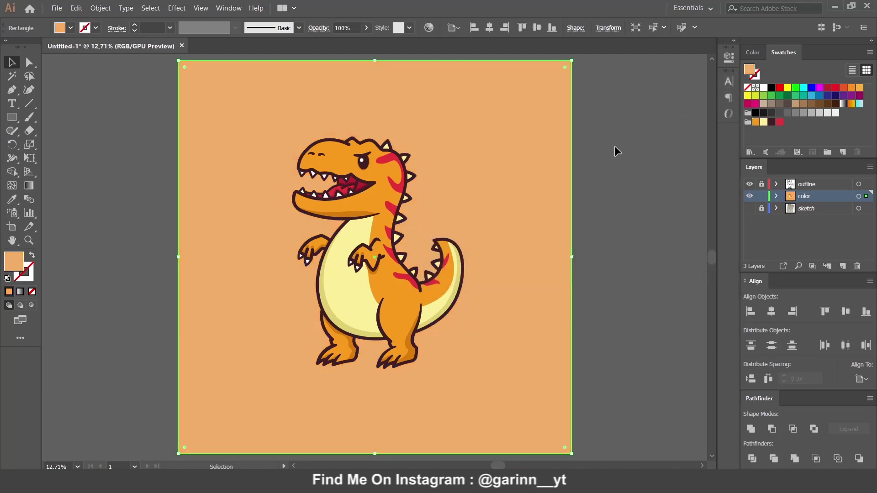
click(619, 173)
Draw a flat ellipse under the dinosaur's feet with a solid dark-brown fill
drag(12, 117, 59, 143)
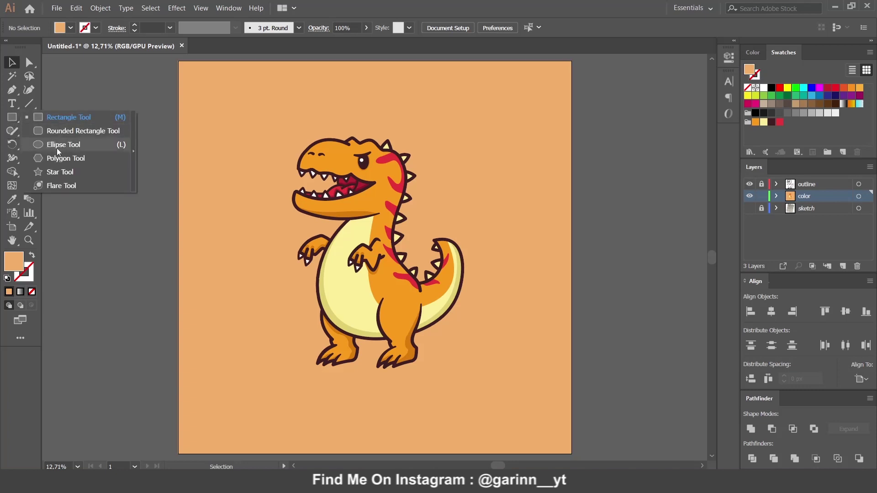
mouse_move(293, 364)
mouse_down()
mouse_move(460, 380)
mouse_move(446, 377)
mouse_up()
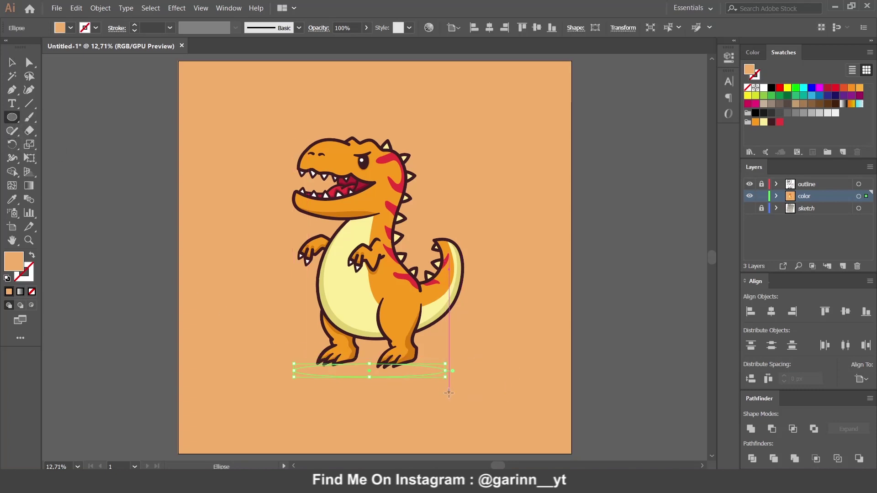
key(i)
click(417, 352)
key(v)
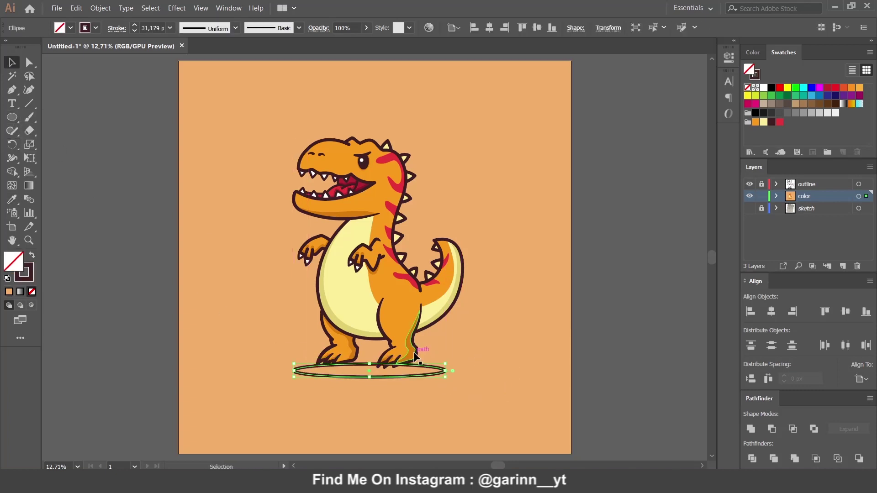
click(389, 383)
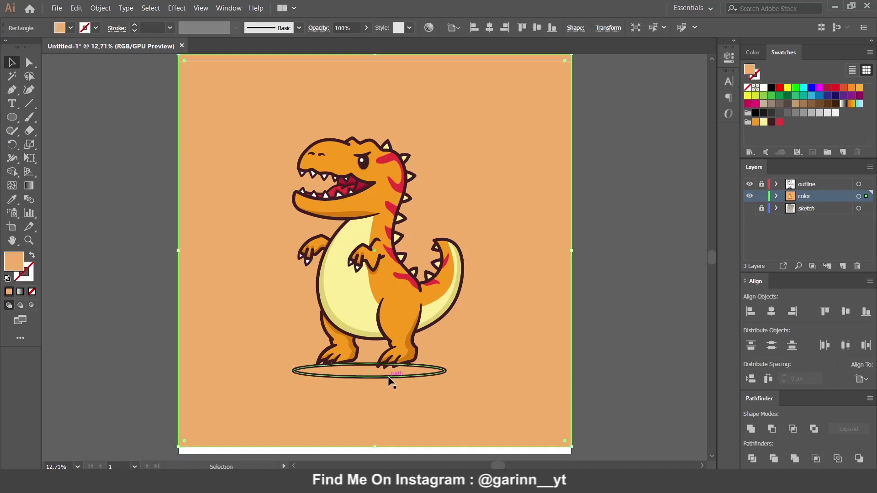
click(322, 374)
click(32, 255)
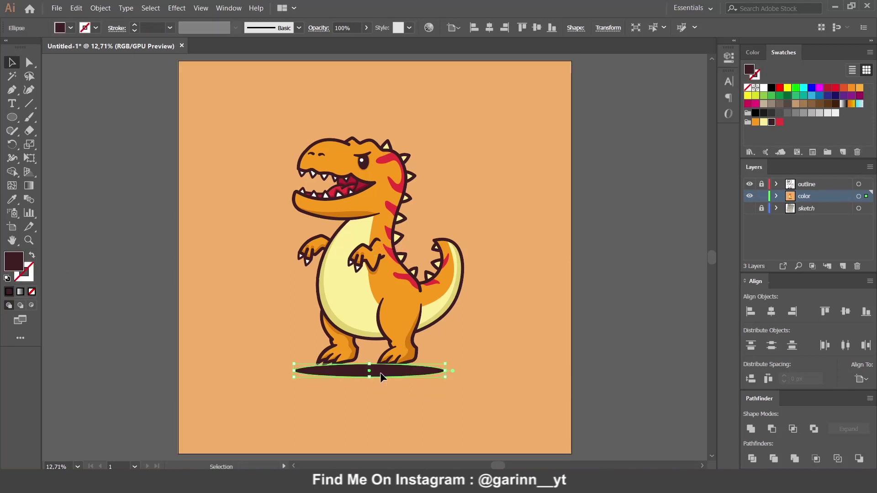
Set the ellipse to 15% opacity and send it backward behind the feet
click(343, 28)
text(15)
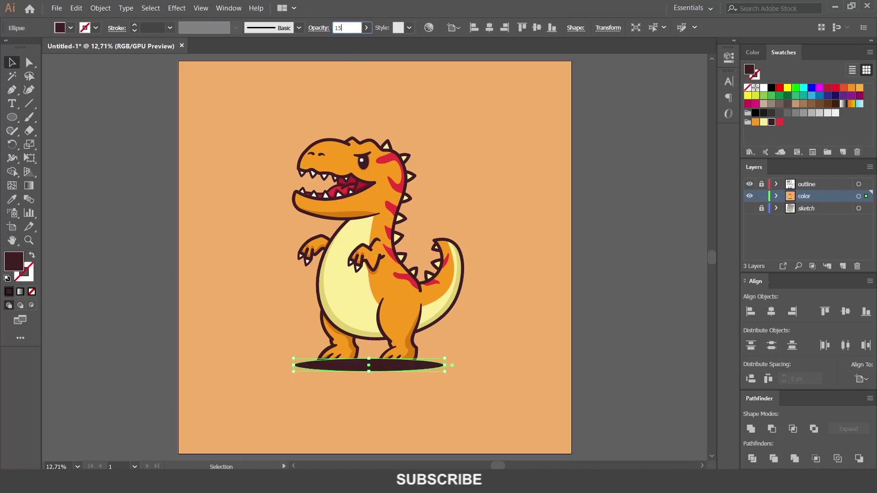
key(Return)
right_click(357, 366)
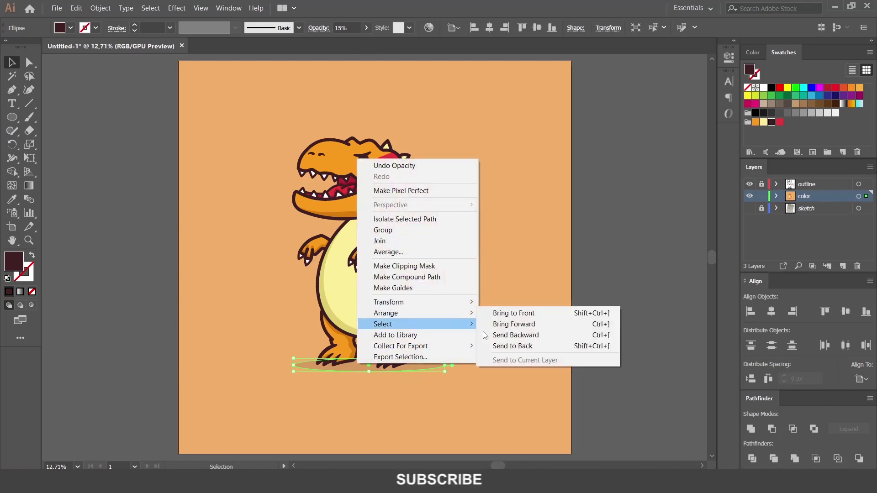
click(505, 343)
right_click(505, 354)
click(639, 330)
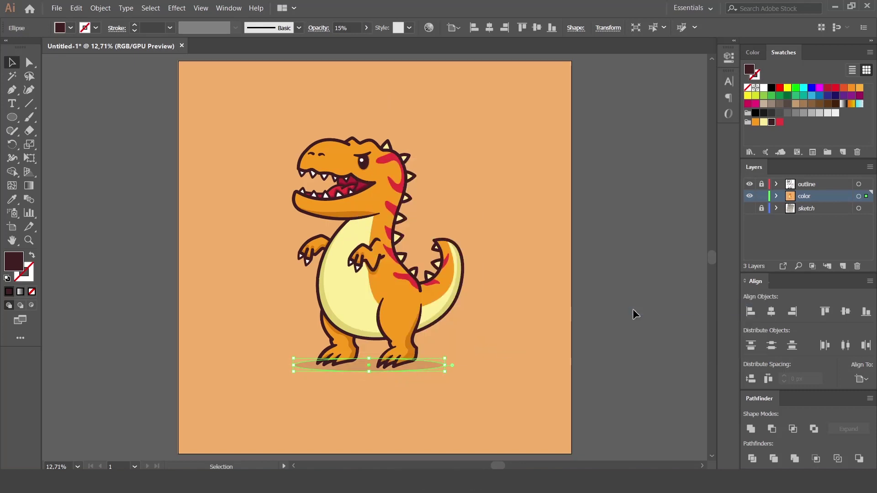
click(630, 315)
Shift the background square's fill hue to a softer orange, EFAA6C
click(532, 311)
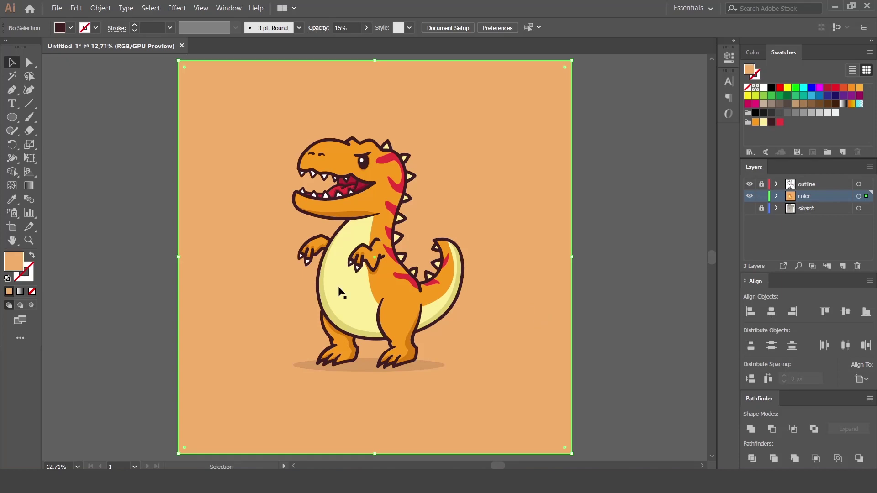
double_click(13, 261)
drag(583, 250, 583, 252)
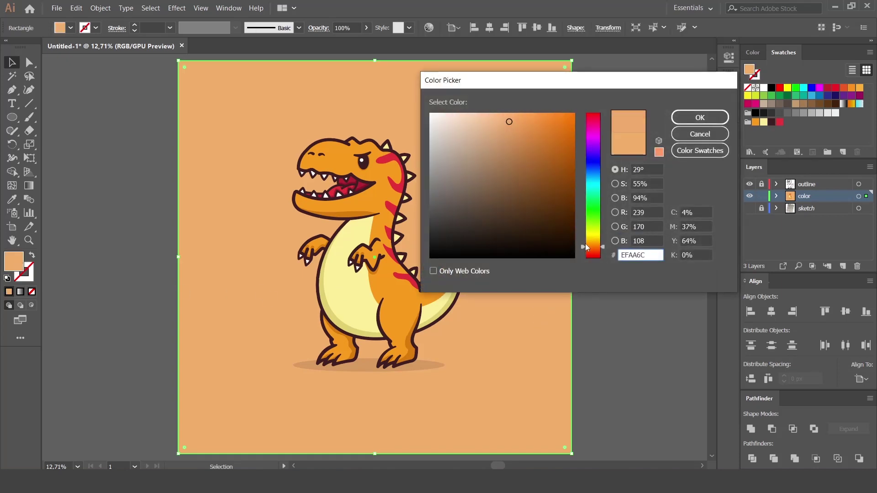
click(699, 134)
click(636, 204)
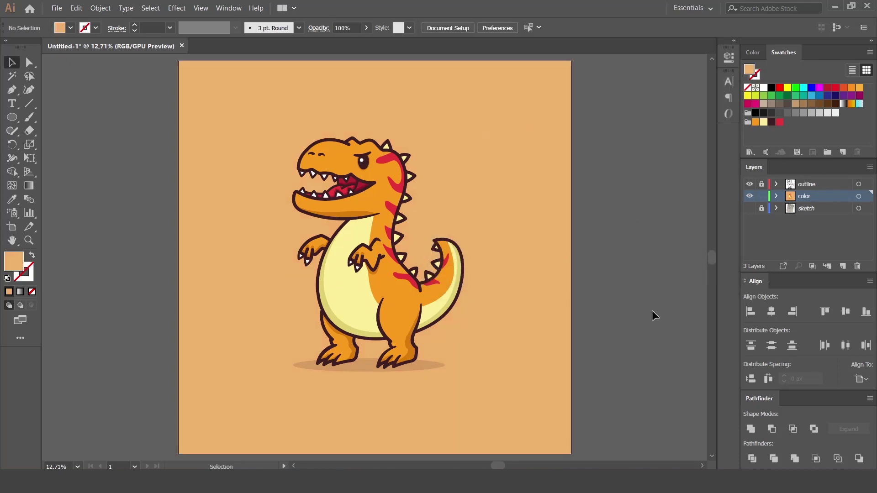